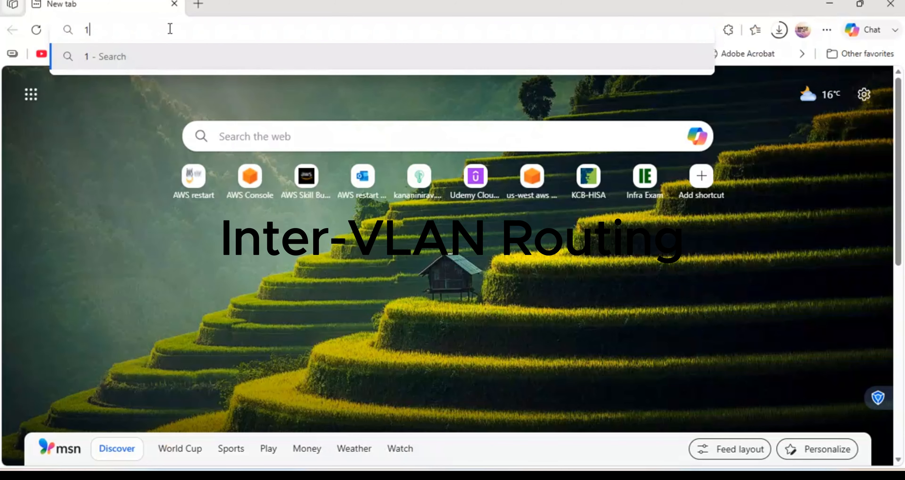
Open the FortiGate web interface at 192.168.10.58.
type(".")
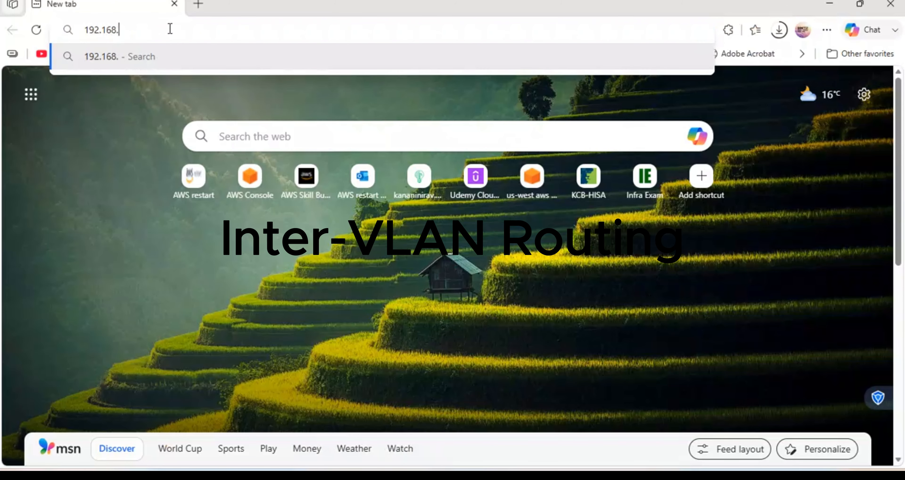
type("10.58")
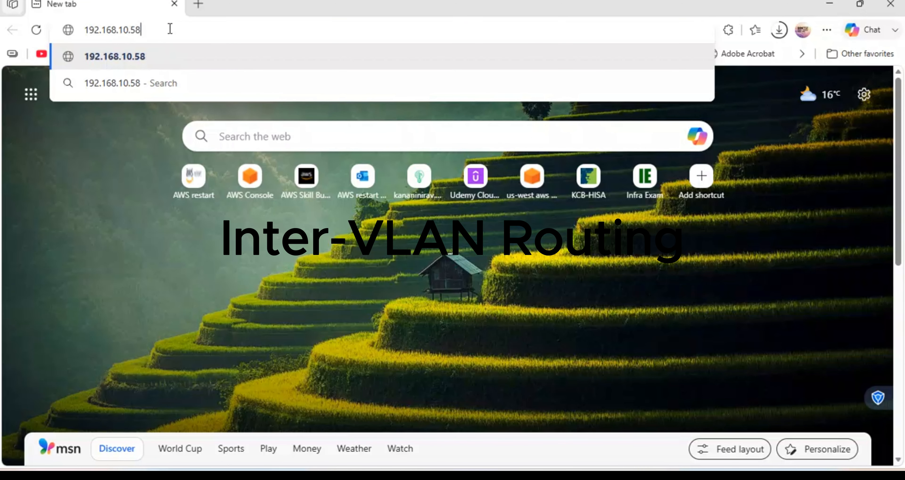
key("Return")
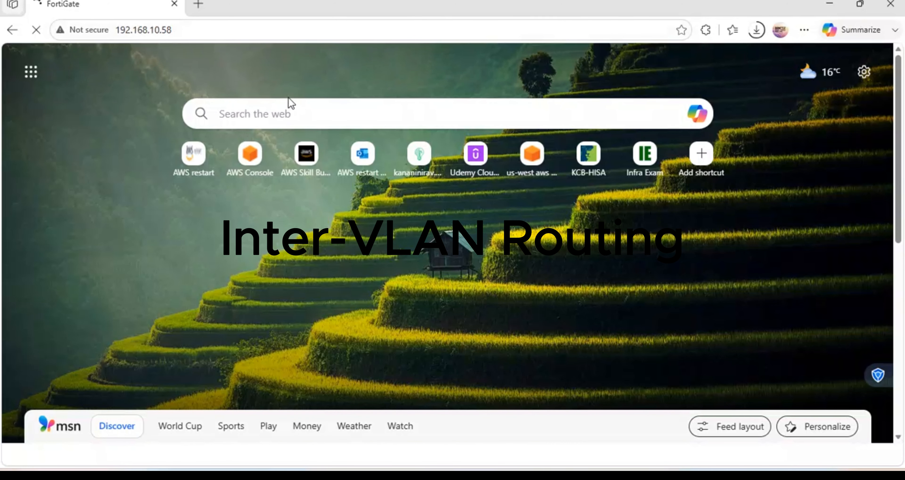
Log in as admin with the account password and decline saving the password in the browser.
type("admi")
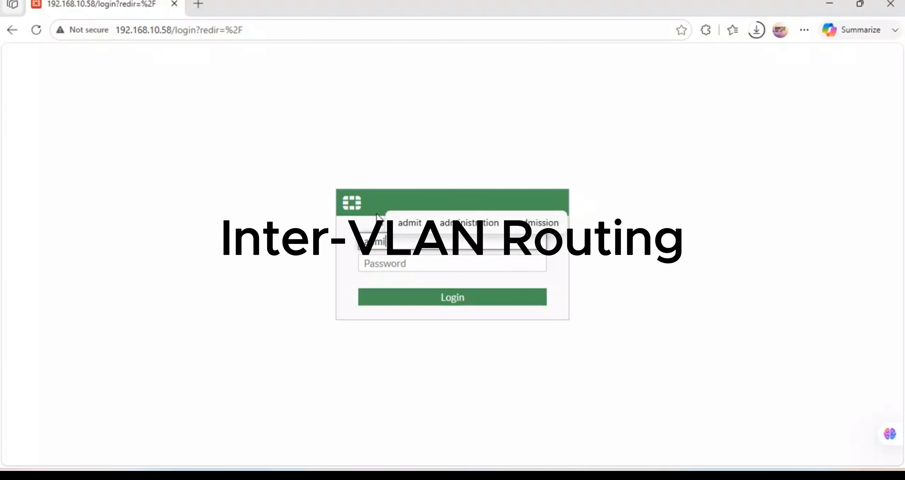
type("n")
key("Tab")
type("•")
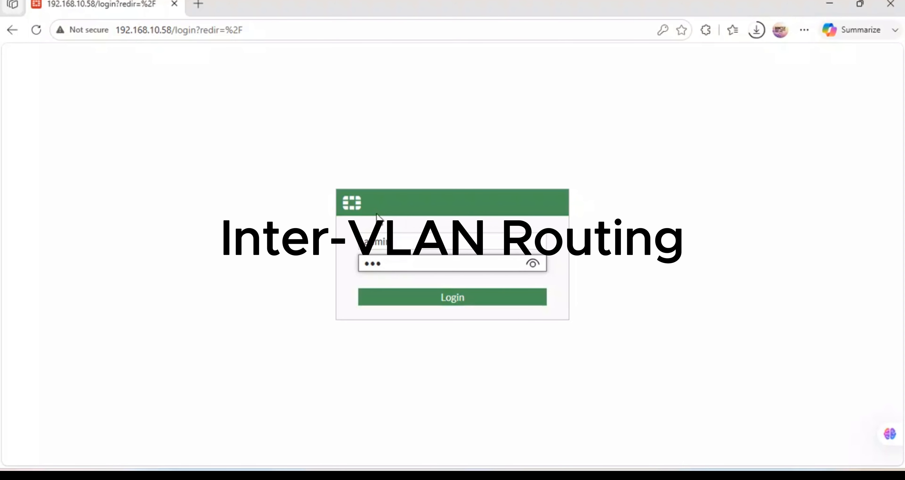
key("BackSpace")
type("•••••")
key("Return")
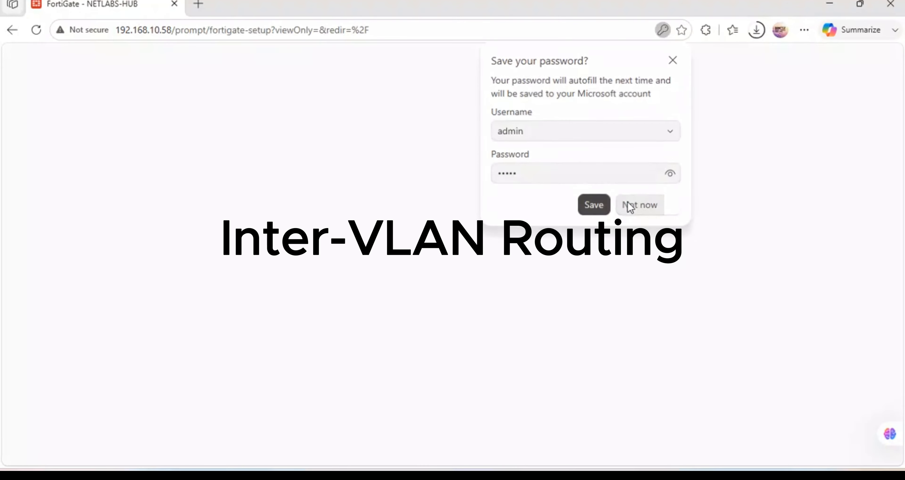
left_click(639, 204)
left_click(672, 30)
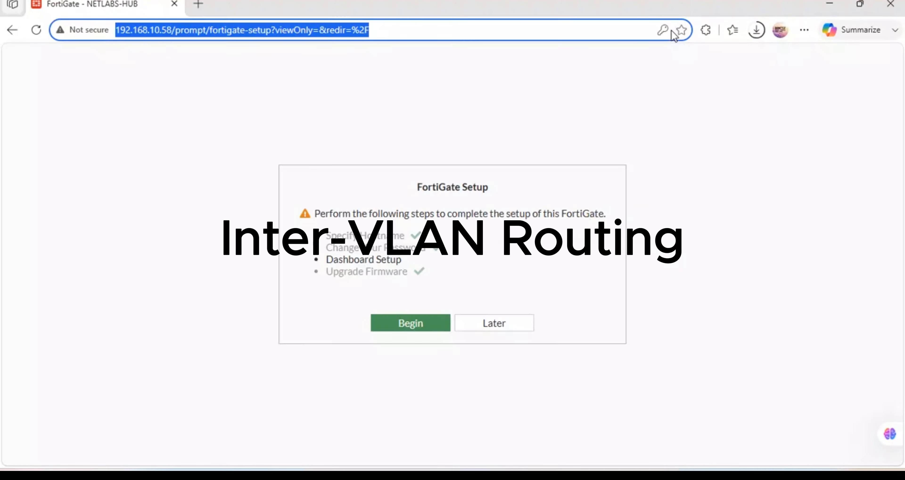
Complete the pending Dashboard Setup and dismiss the FortiOS 7.0.0 overview with Don't show again enabled.
left_click(427, 325)
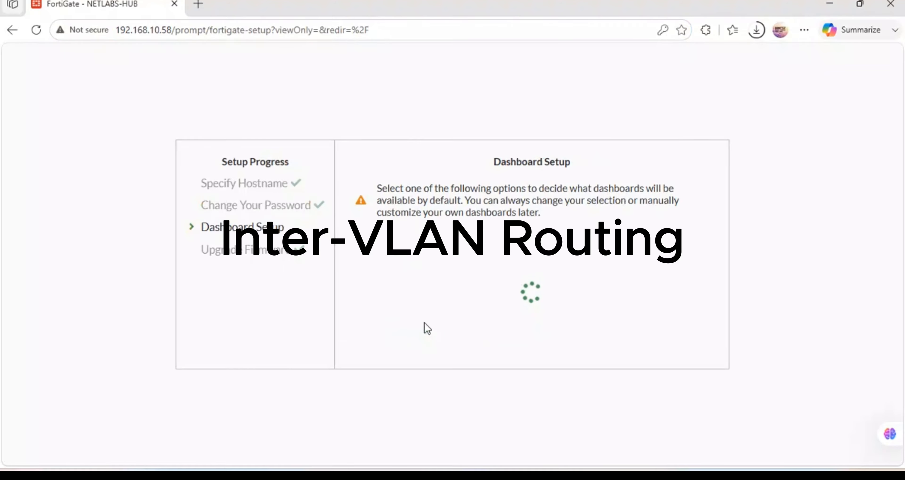
left_click(491, 348)
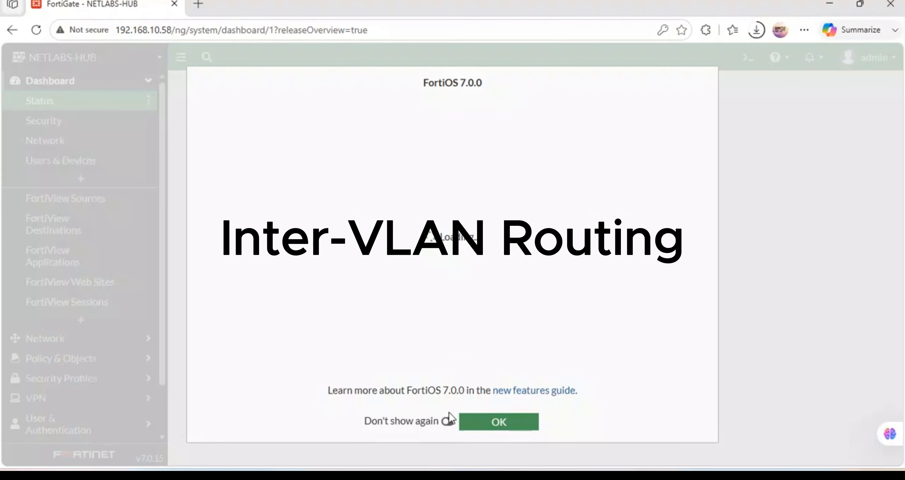
left_click(448, 421)
left_click(493, 423)
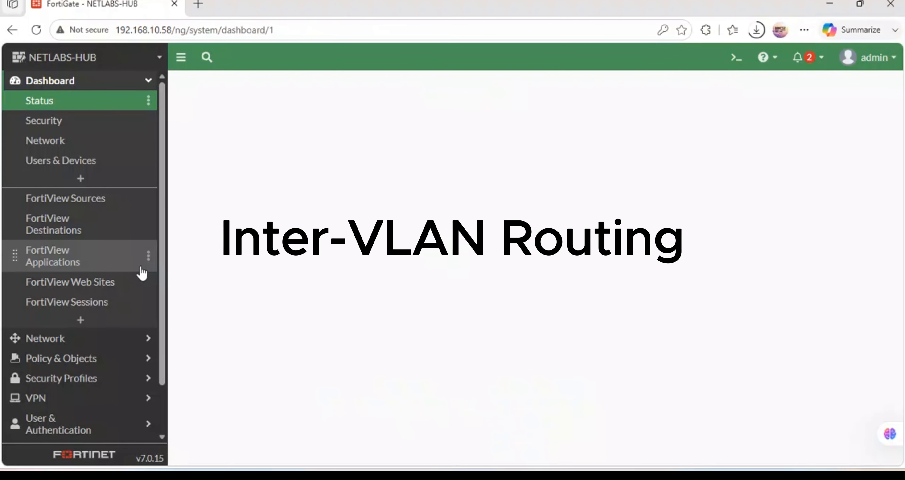
Set the administration idle timeout to 480 minutes in the system settings and apply the change.
scroll(156, 252, "down", 2)
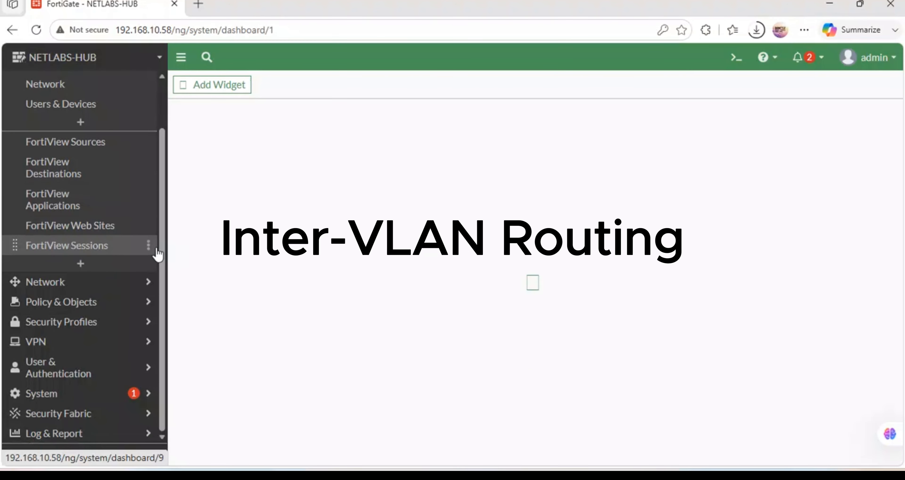
left_click(68, 391)
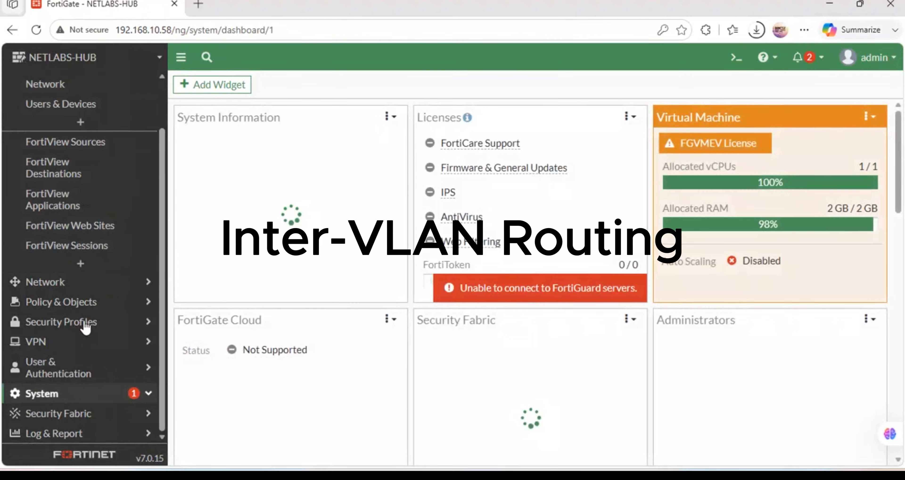
left_click(67, 284)
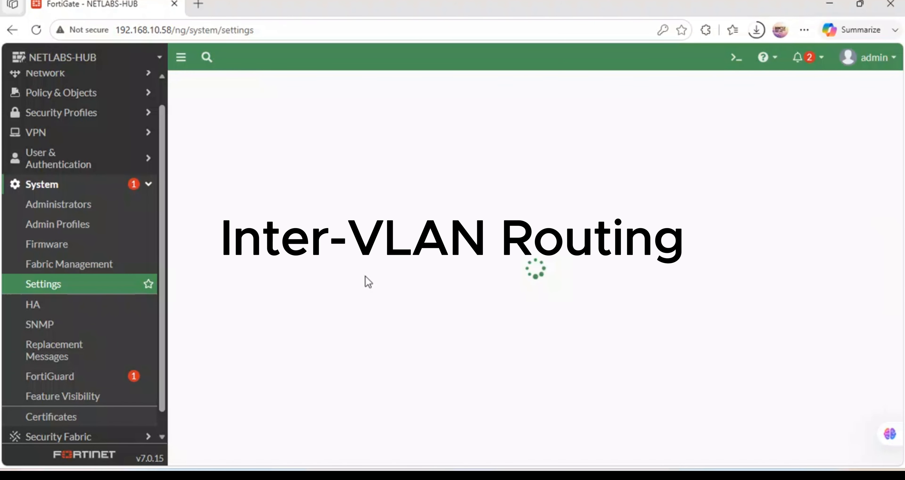
scroll(462, 296, "down", 5)
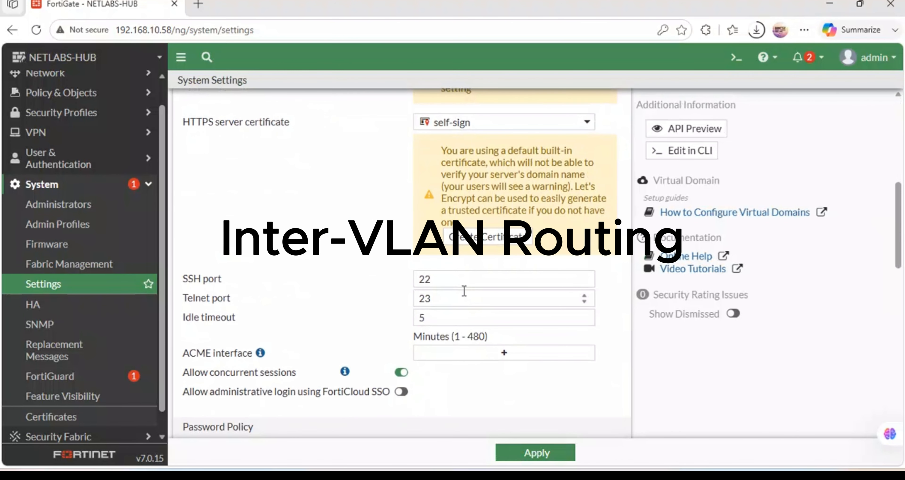
scroll(464, 291, "down", 4)
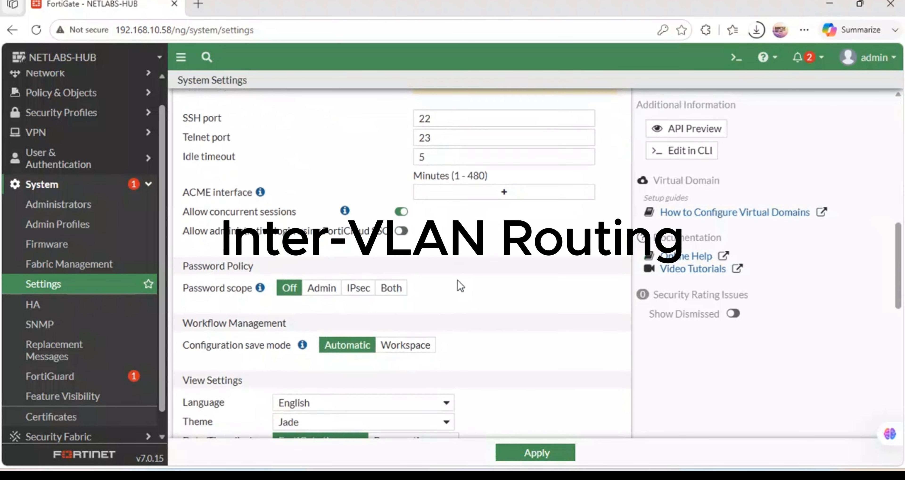
double_click(434, 156)
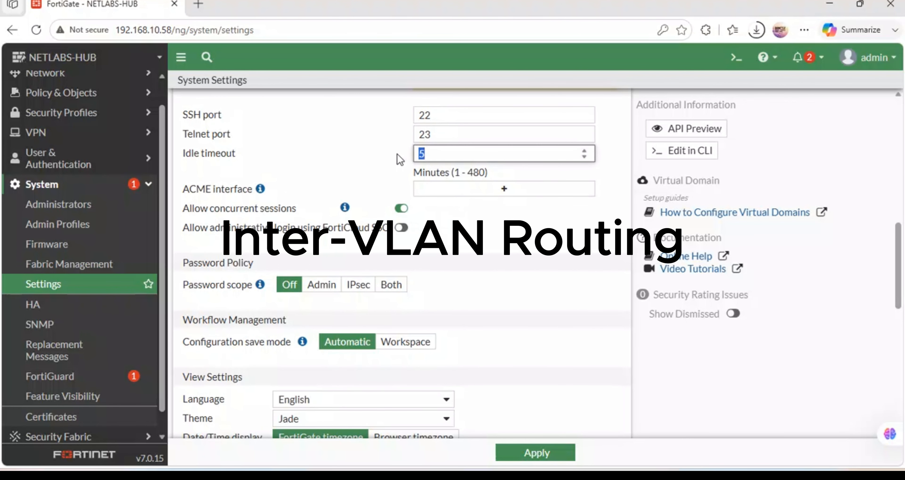
type("480")
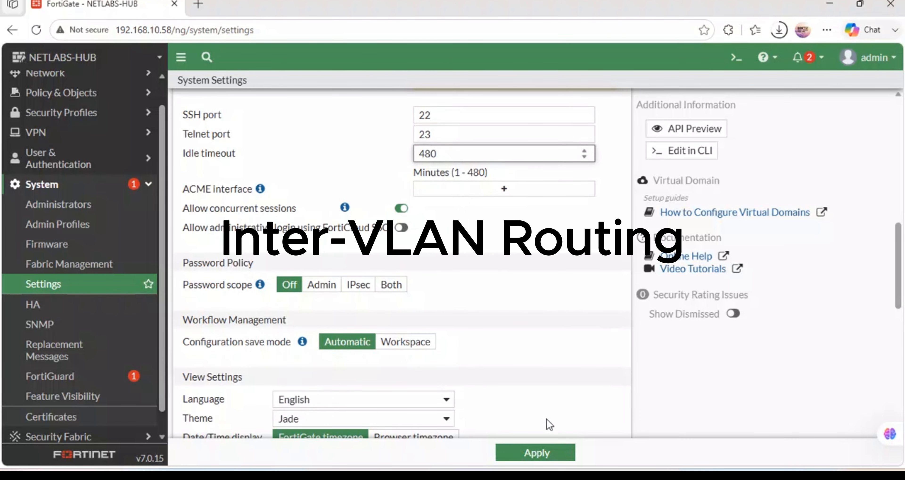
left_click(532, 444)
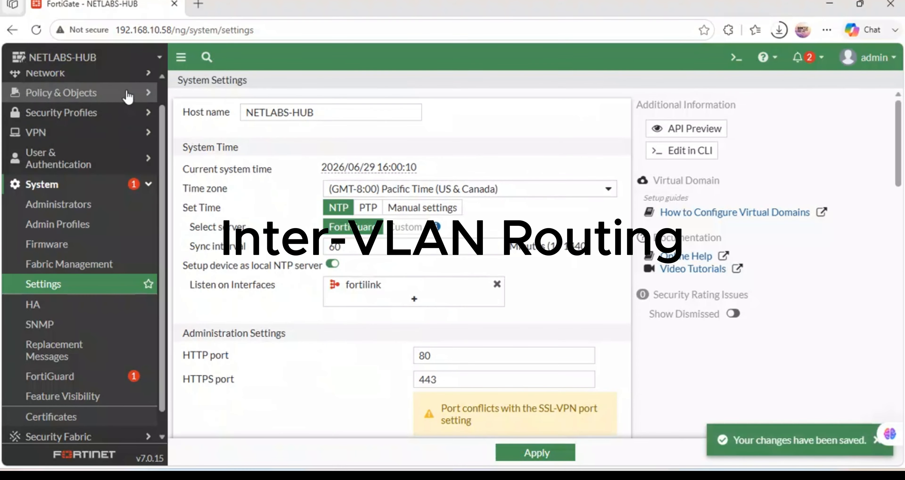
Review the firewall's network interfaces and start creating a new interface.
left_click(121, 77)
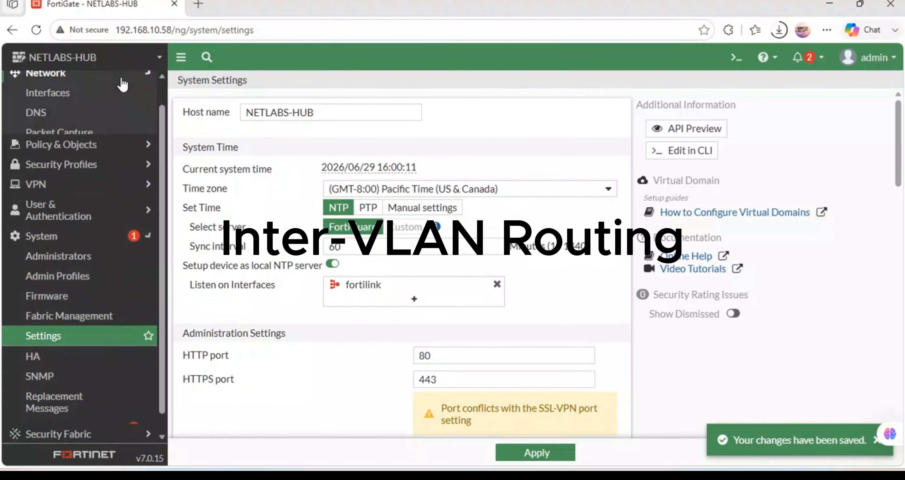
left_click(88, 99)
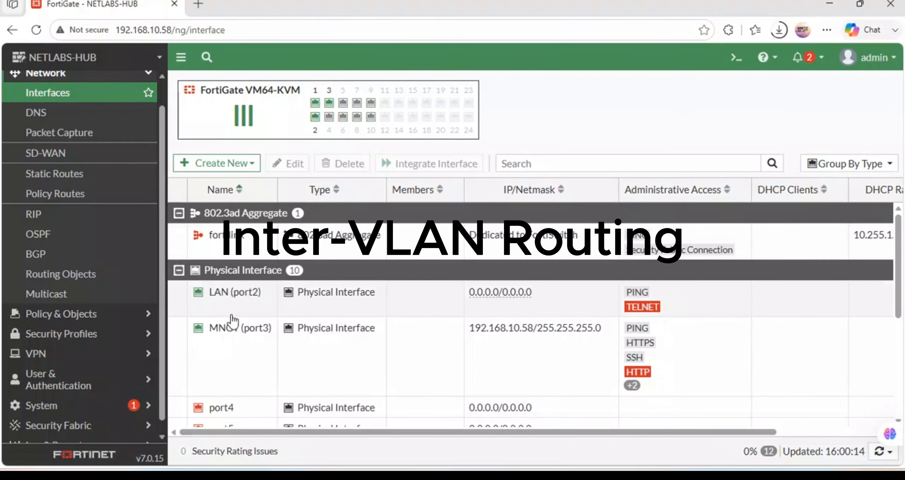
scroll(228, 338, "down", 5)
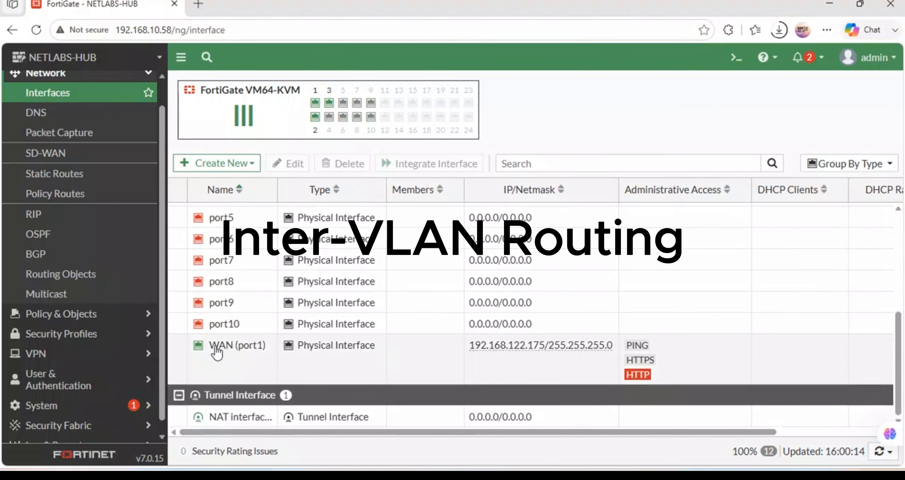
mouse_move(251, 352)
scroll(377, 341, "up", 5)
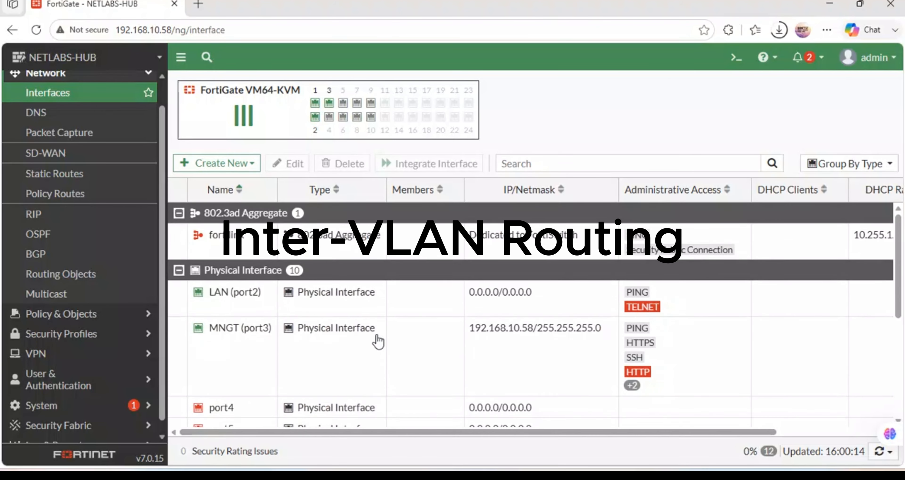
scroll(378, 341, "down", 5)
scroll(378, 341, "up", 5)
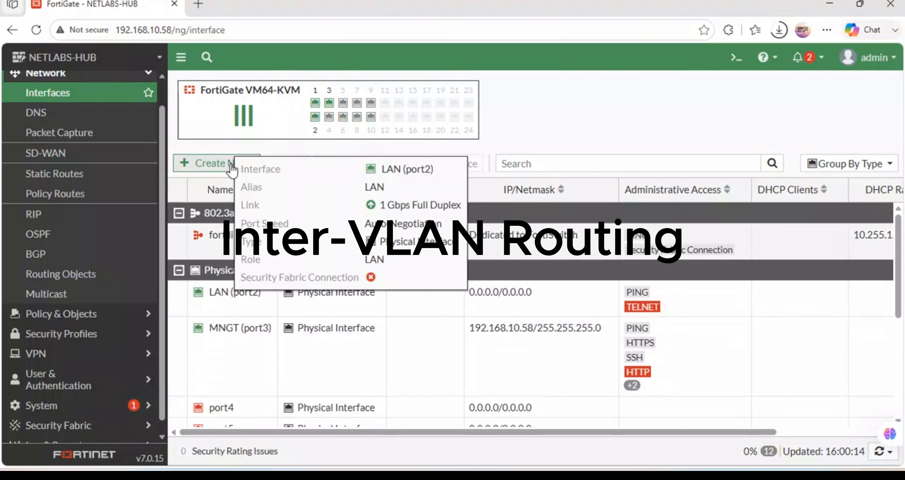
left_click(251, 172)
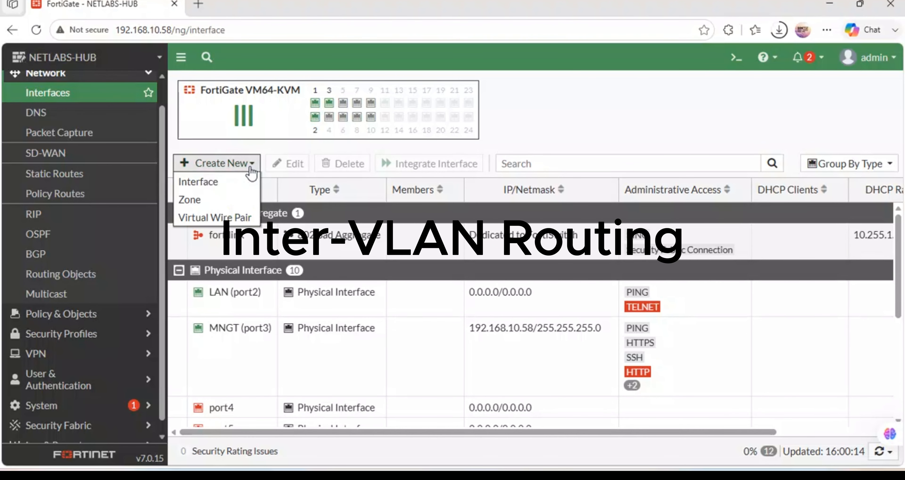
left_click(218, 190)
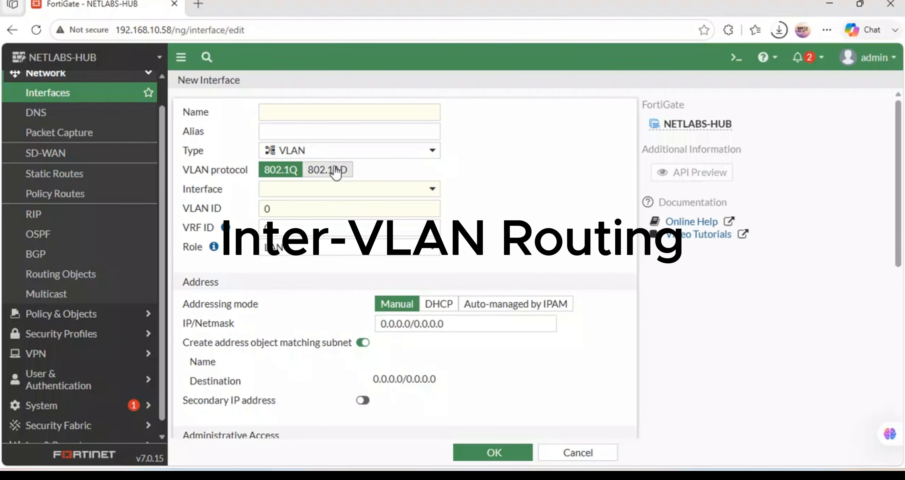
Name the new interface SALES and give it the alias VLAN10.
left_click(305, 116)
type("SALES")
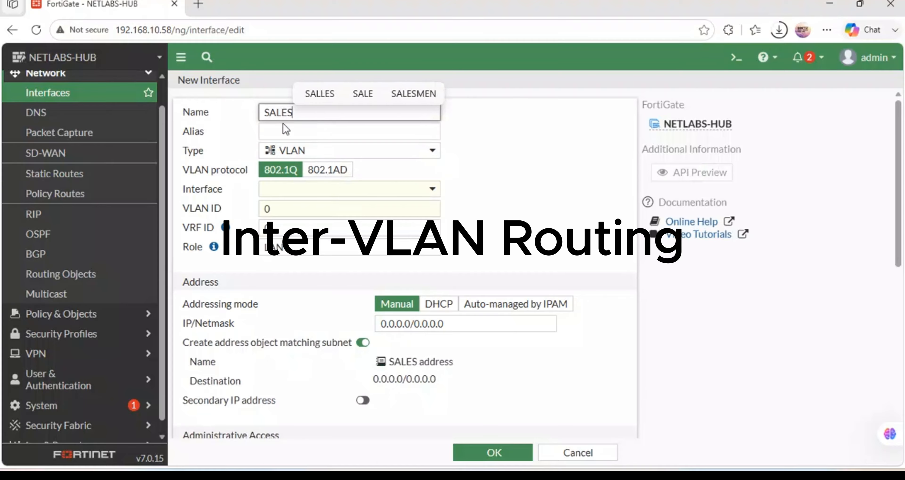
left_click(270, 131)
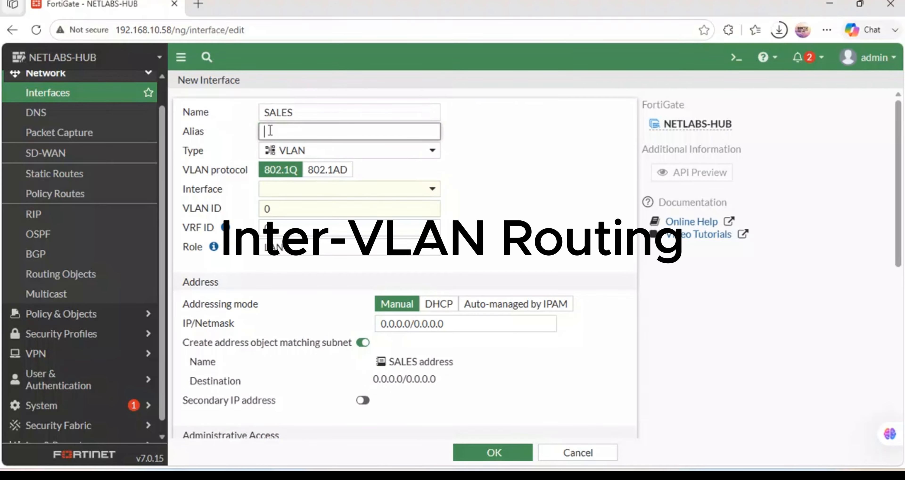
type("VLAN1")
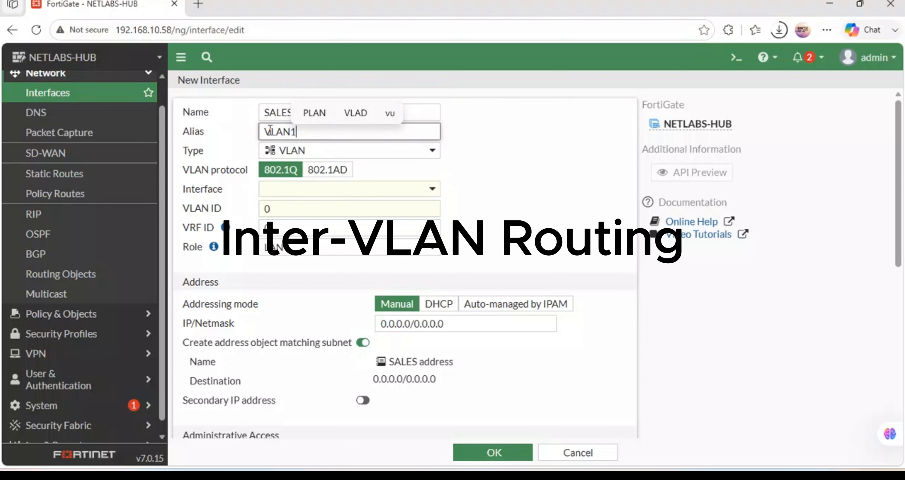
type("0")
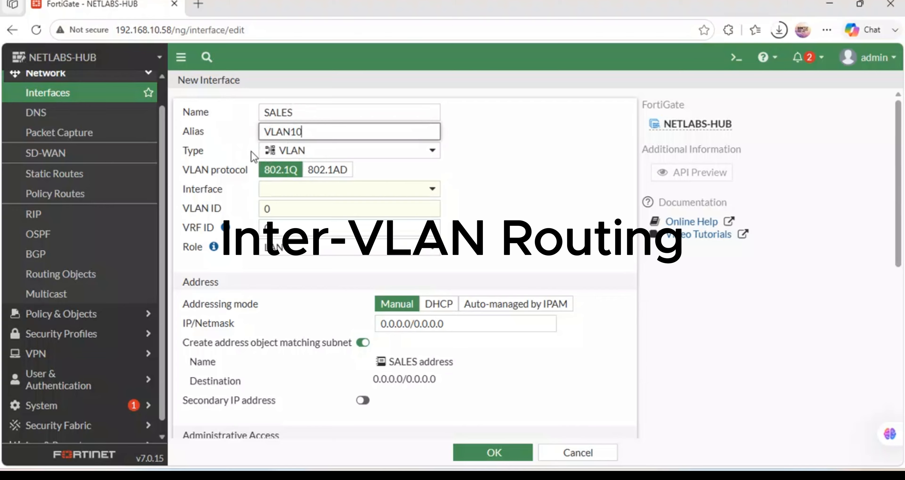
Keep the interface type as VLAN and assign LAN (port2) as its parent interface.
left_click(320, 155)
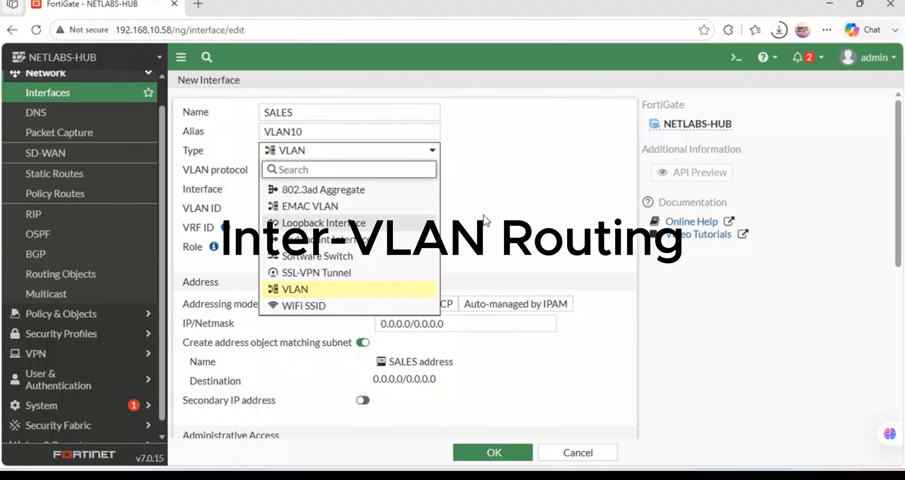
left_click(470, 167)
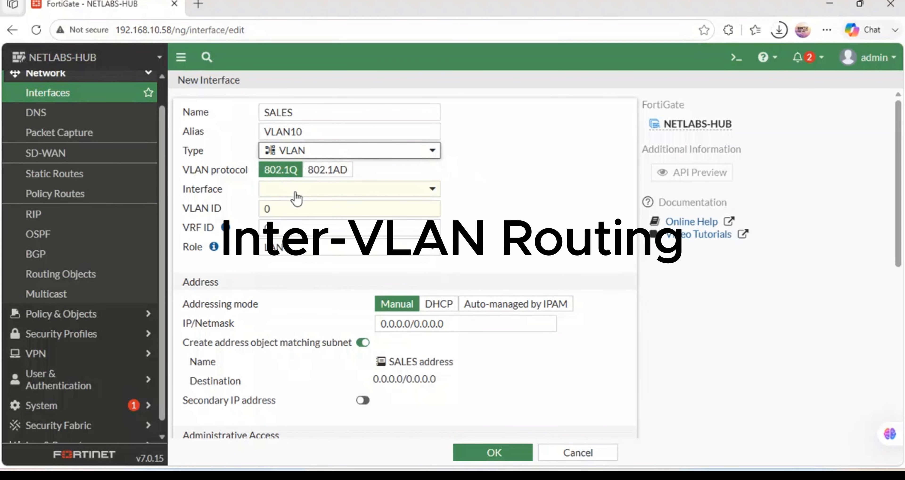
left_click(309, 193)
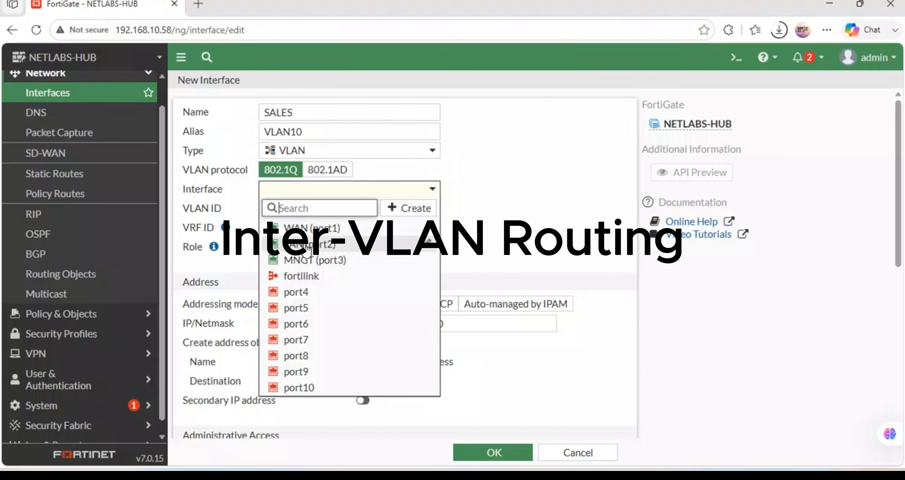
left_click(310, 244)
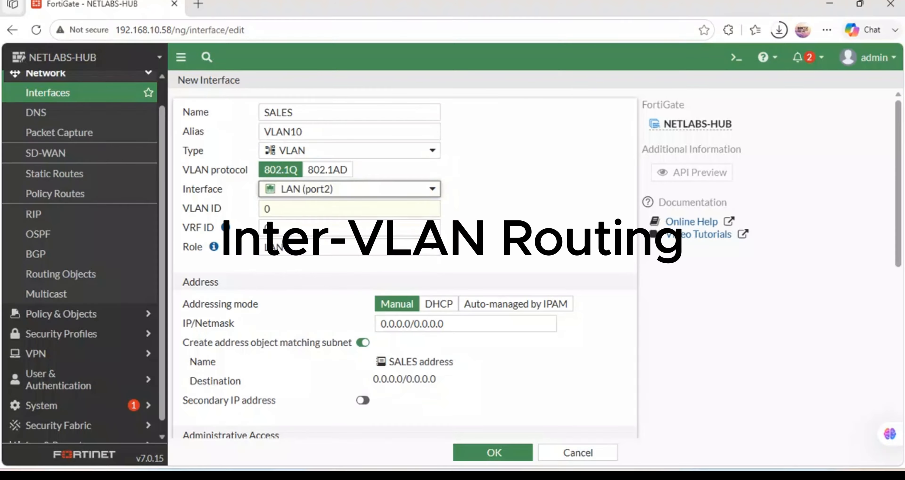
Switch to the GNS3 topology and check the FortiGate's link to the LAN switch and the SALES VLAN details.
mouse_move(483, 464)
left_click(486, 419)
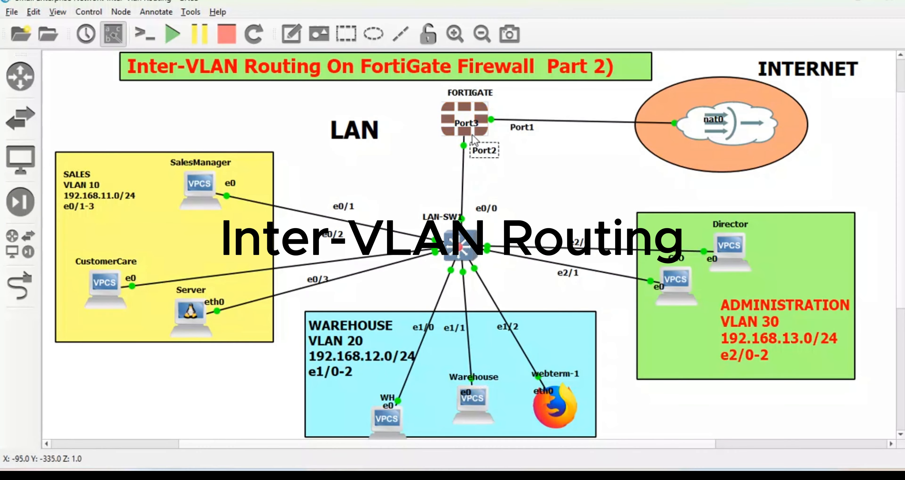
mouse_move(433, 468)
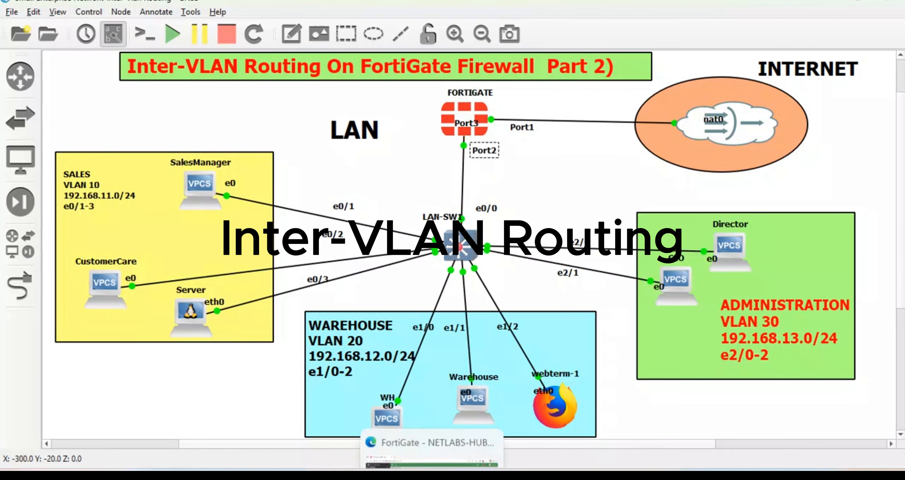
Switch back to the FortiGate interface form and set the SALES interface's VLAN ID to 10.
left_click(432, 450)
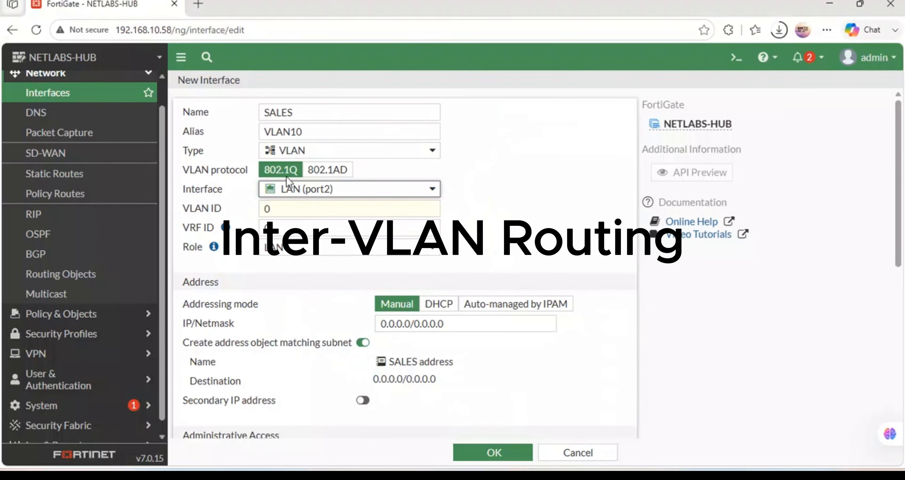
left_click(294, 213)
type("10")
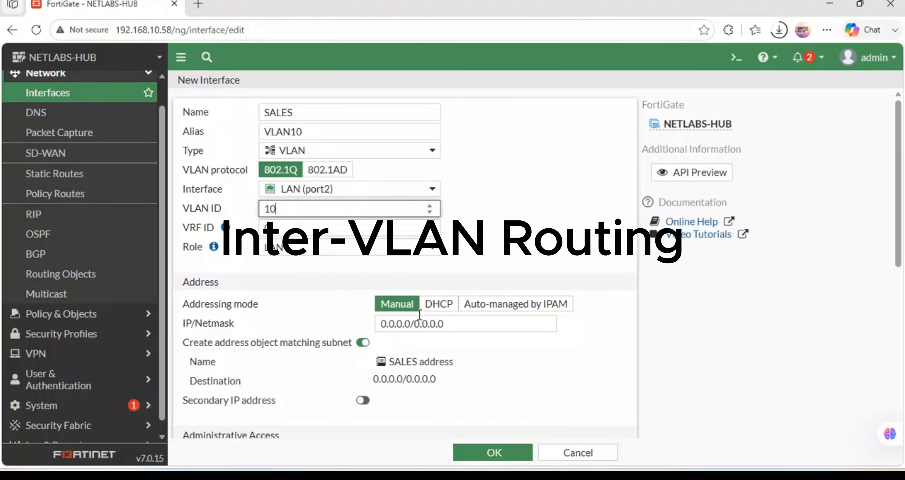
Switch to the GNS3 topology to check the VLAN subnets, nudging the SALES and ADMINISTRATION labels within their coloured boxes.
left_click_drag(443, 323, 377, 324)
mouse_move(432, 475)
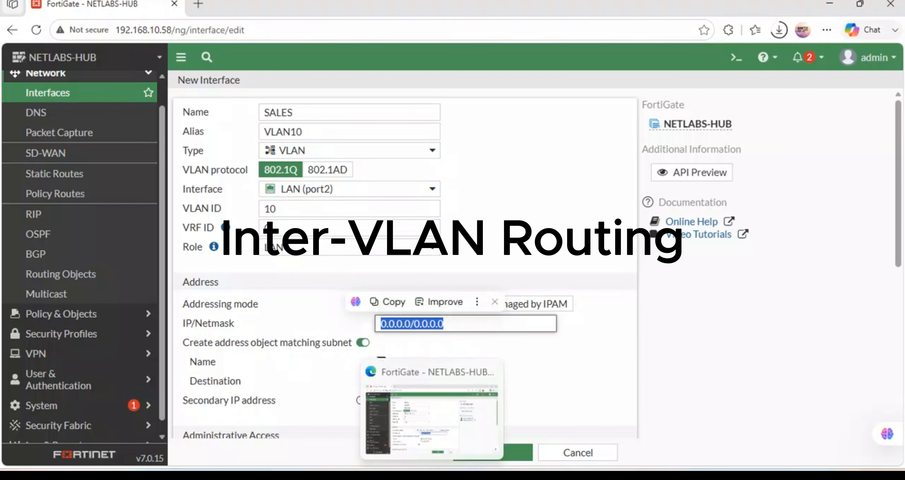
mouse_move(471, 475)
left_click(451, 426)
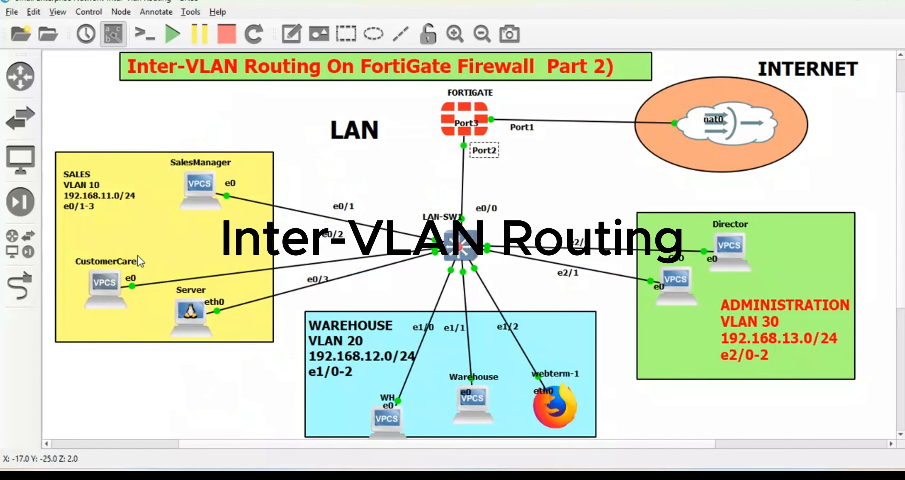
left_click_drag(91, 195, 104, 199)
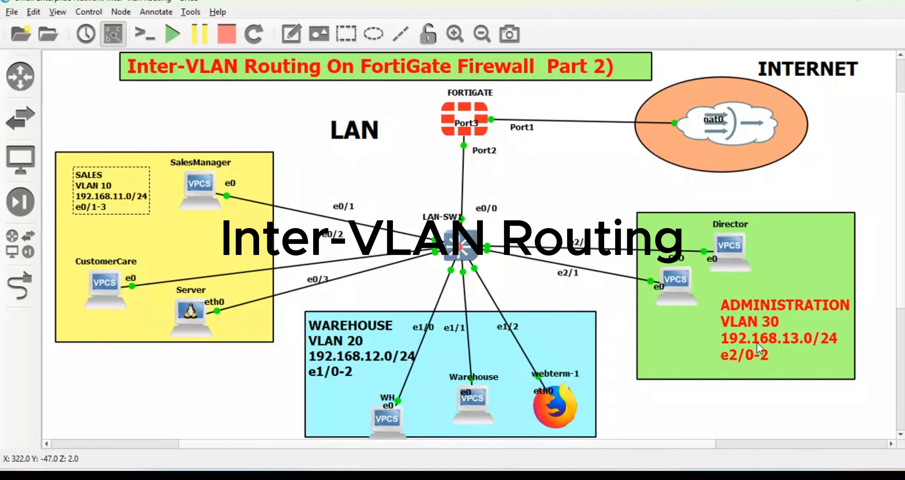
left_click_drag(755, 343, 740, 341)
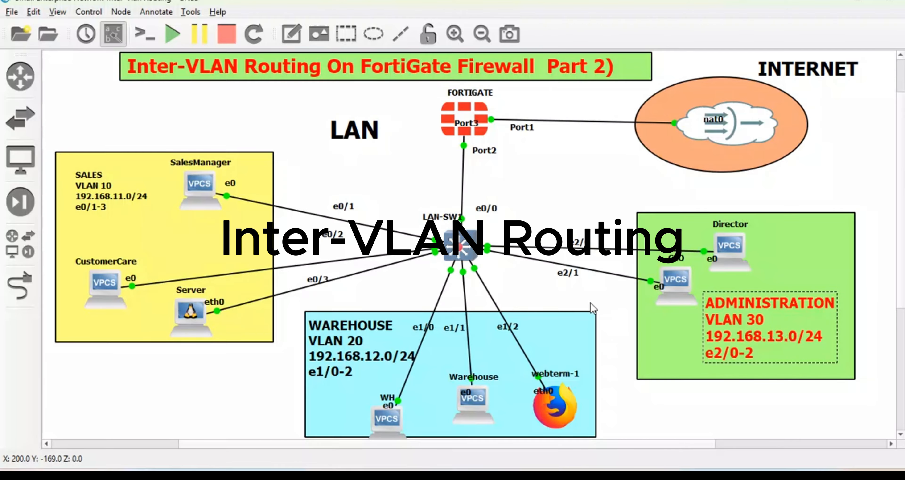
Switch back to the FortiGate interface form and set the SALES interface's IP/Netmask to 192.168.11.1/24.
left_click(435, 456)
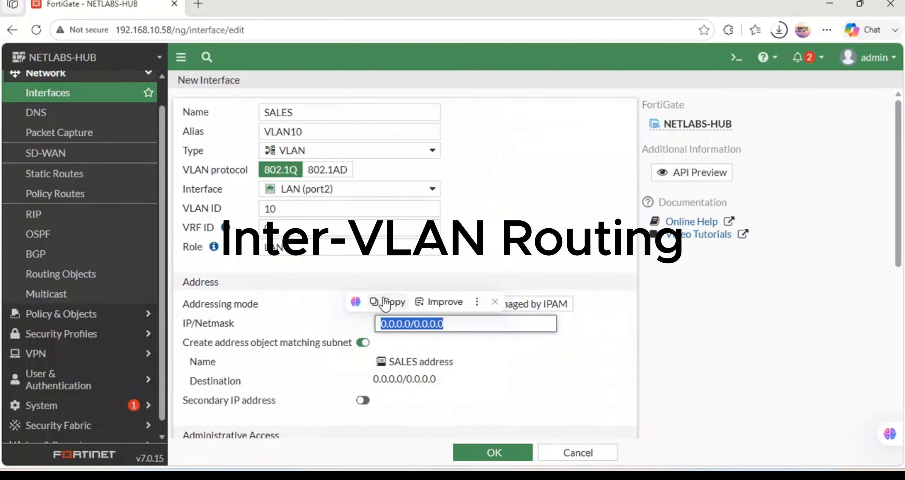
type("192")
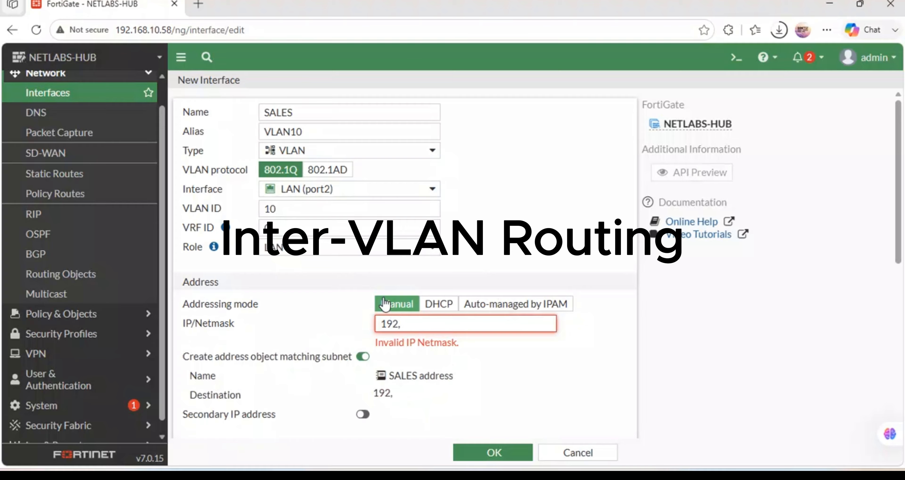
type(".168.11.1")
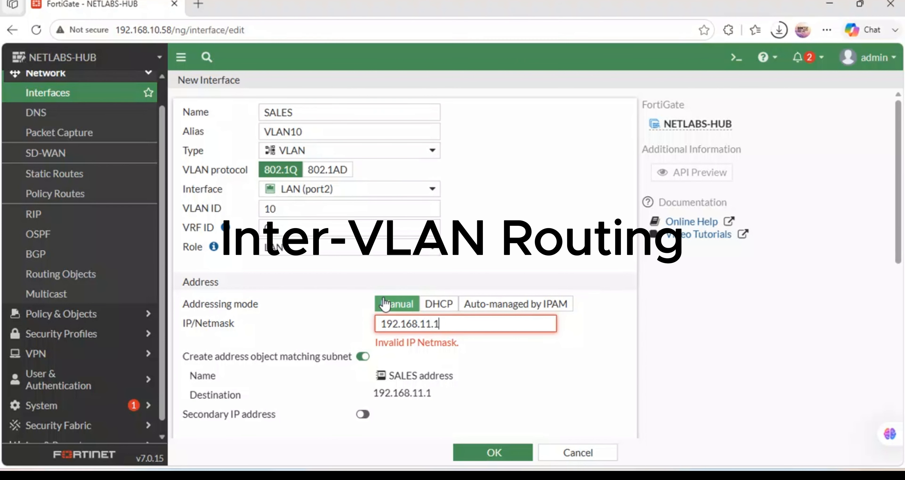
type("/24")
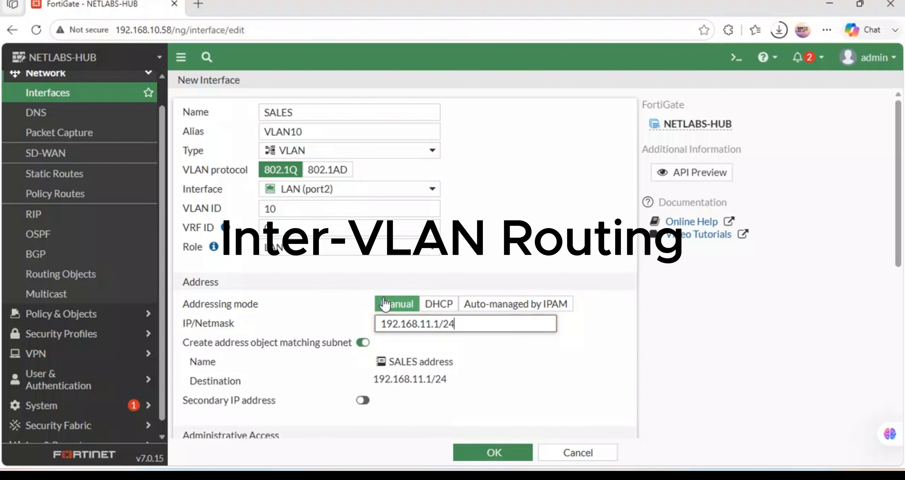
Allow HTTPS, PING and SSH as IPv4 administrative access on the SALES interface.
scroll(469, 308, "down", 5)
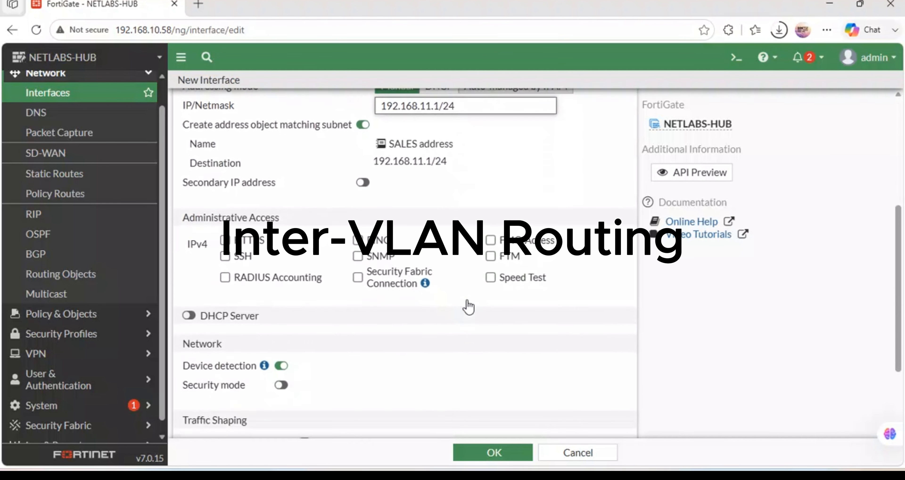
left_click(225, 229)
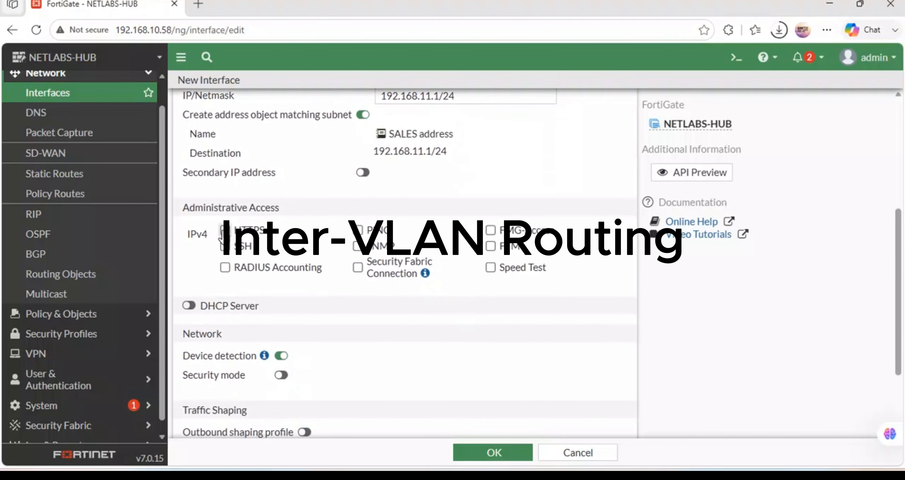
left_click(359, 230)
left_click(226, 246)
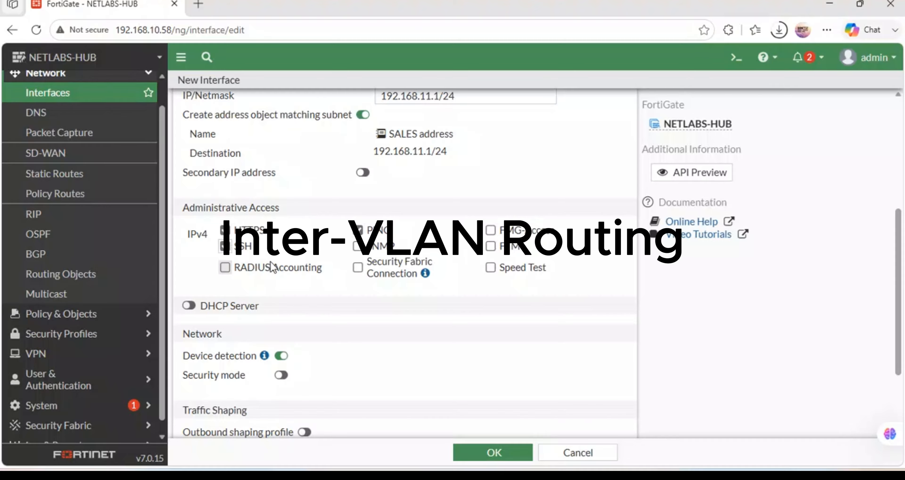
Enable the DHCP server on the SALES interface with the address range 192.168.11.80-192.168.11.254.
scroll(270, 261, "down", 3)
scroll(271, 261, "up", 1)
left_click(189, 232)
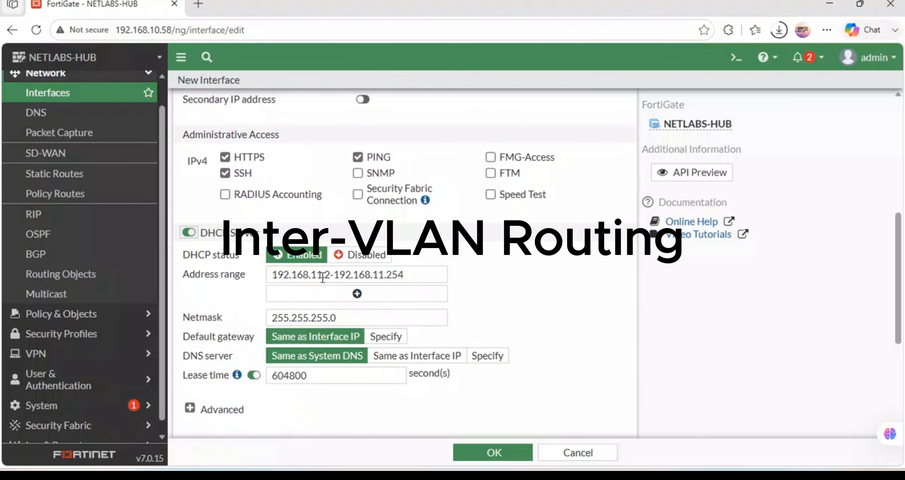
double_click(330, 274)
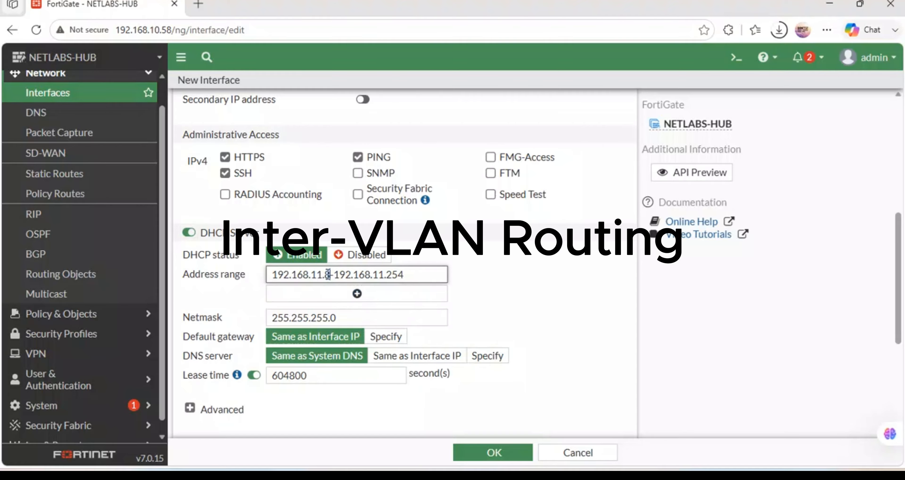
type("80")
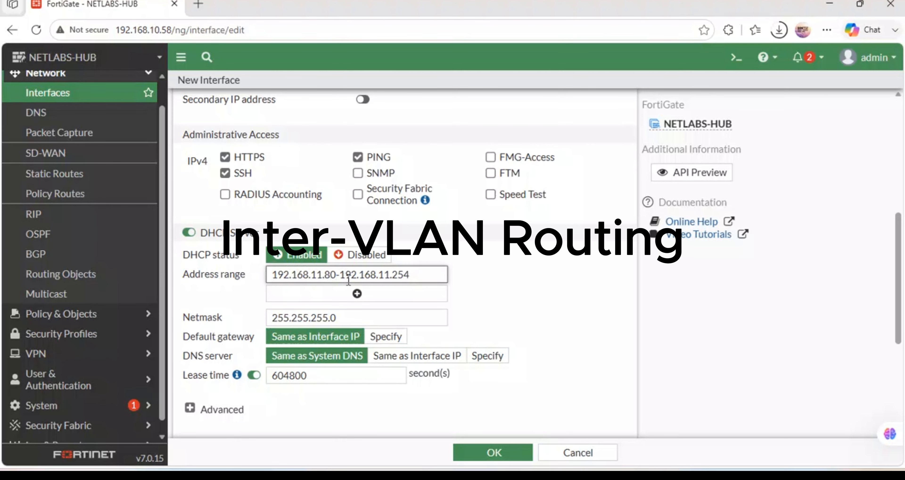
Specify 8.8.8.8 and 1.1.1.1 as the DNS servers for the SALES DHCP server.
scroll(446, 355, "down", 4)
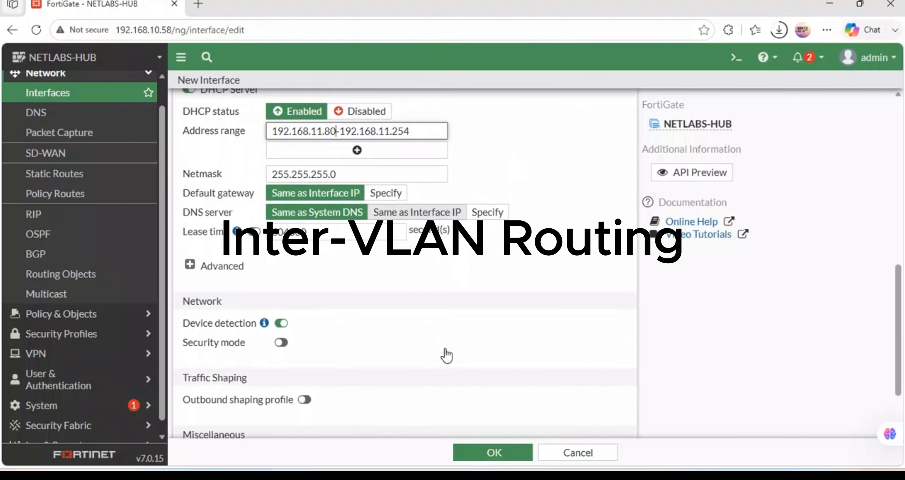
scroll(439, 330, "up", 1)
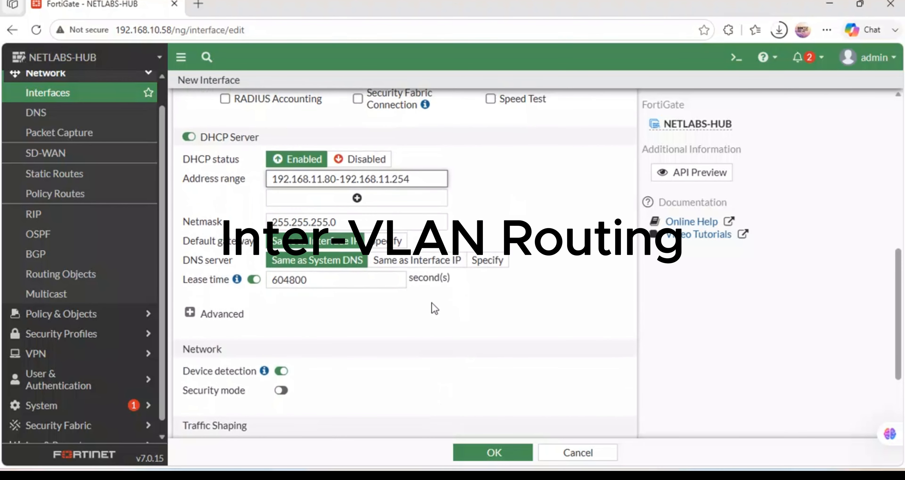
left_click(489, 261)
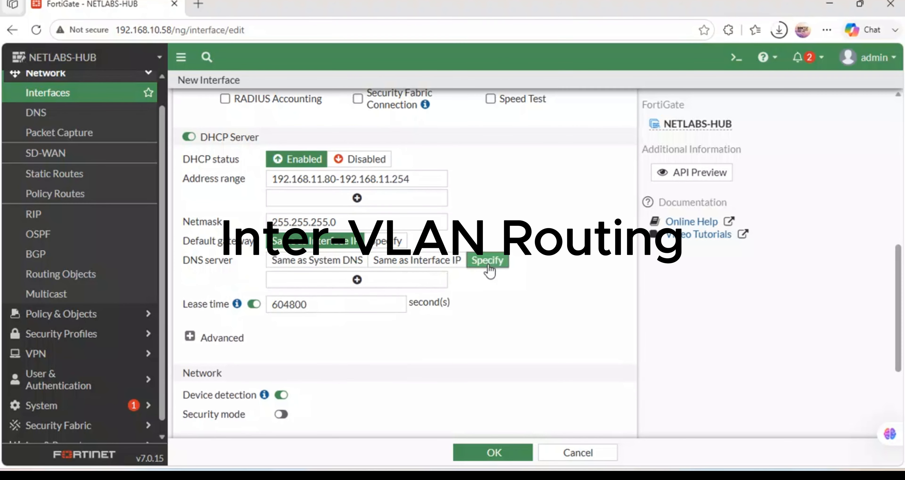
left_click(334, 279)
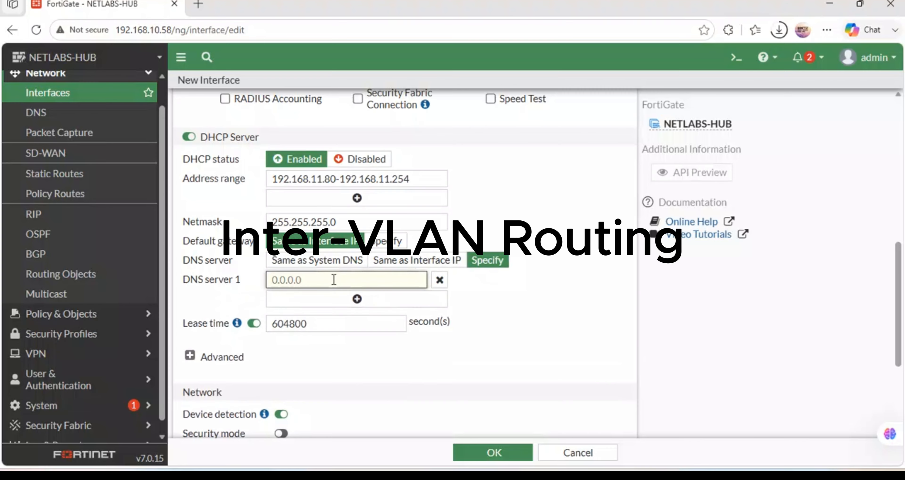
type("8.8.8.8")
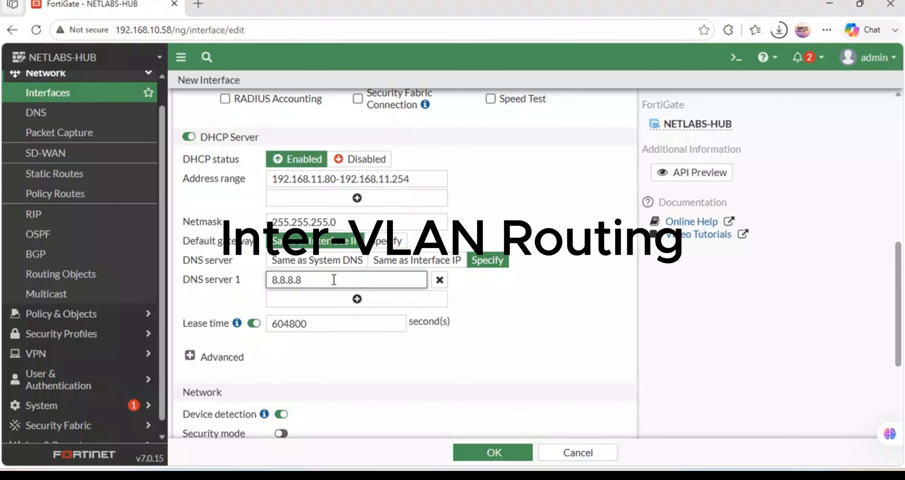
left_click(318, 298)
left_click(301, 300)
type("1")
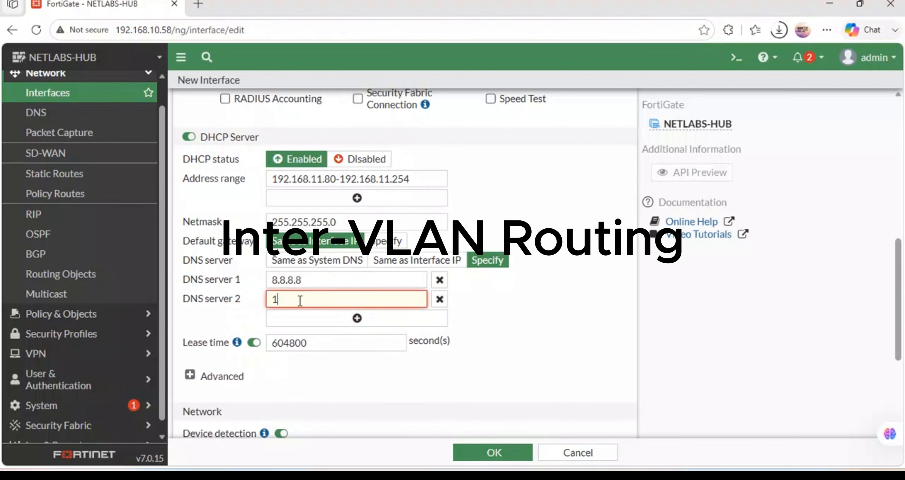
type(".1.1.1")
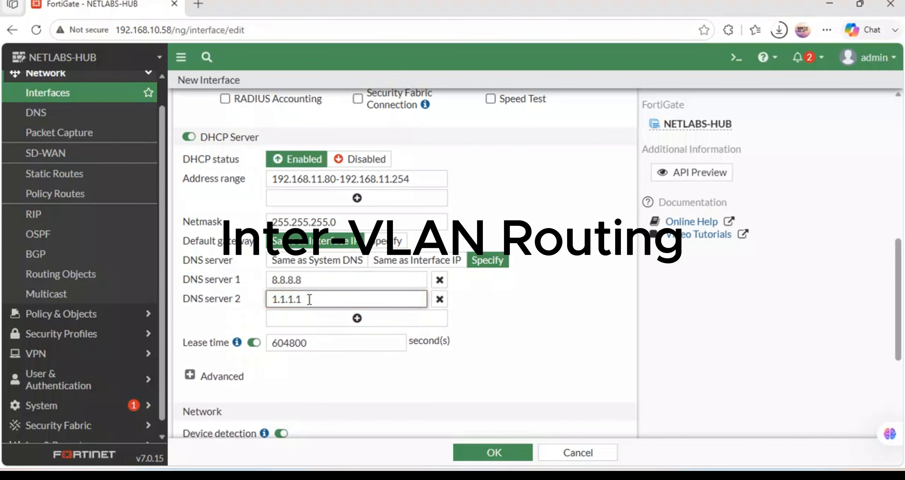
Save the SALES interface and expand LAN (port2) in the interface list to show its VLANs.
scroll(464, 376, "down", 5)
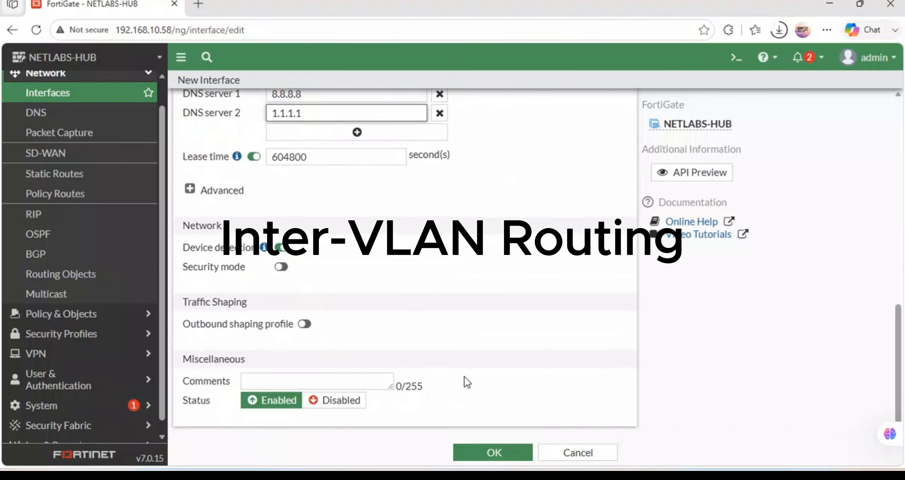
left_click(481, 447)
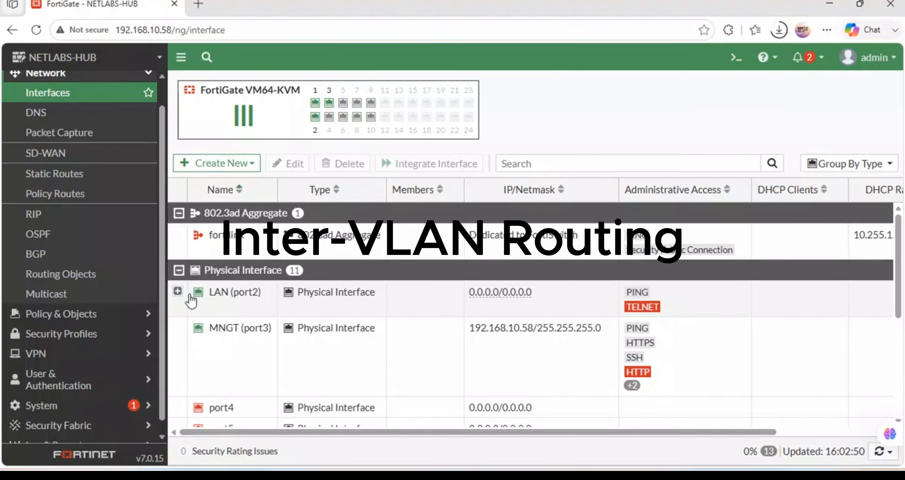
left_click(178, 291)
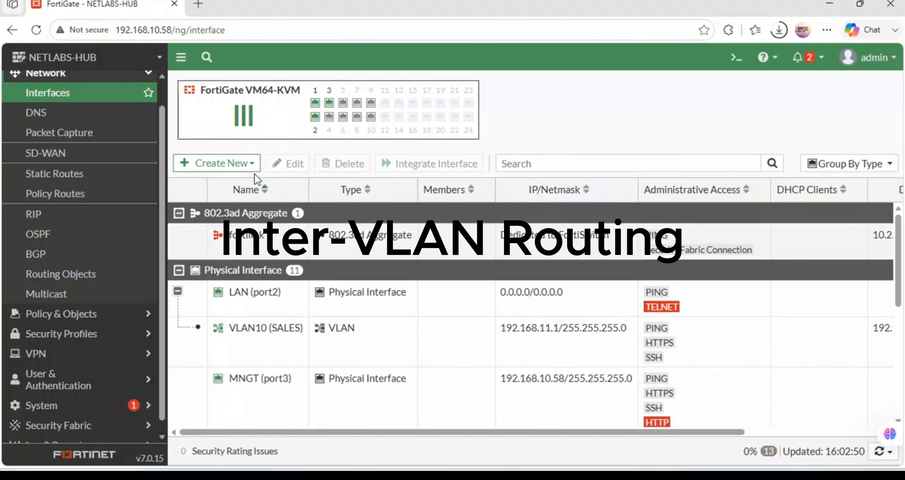
Create another interface named WAREHOUSE with the alias VLAN20.
left_click(251, 164)
left_click(210, 187)
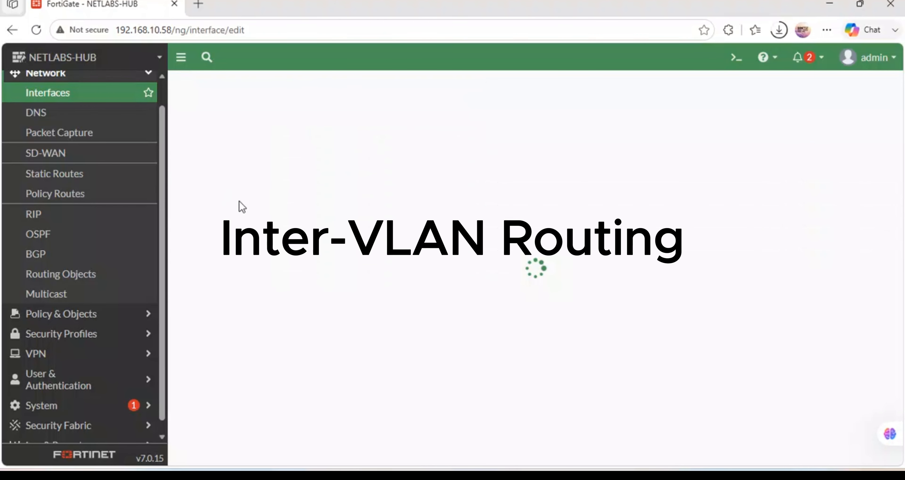
left_click(283, 111)
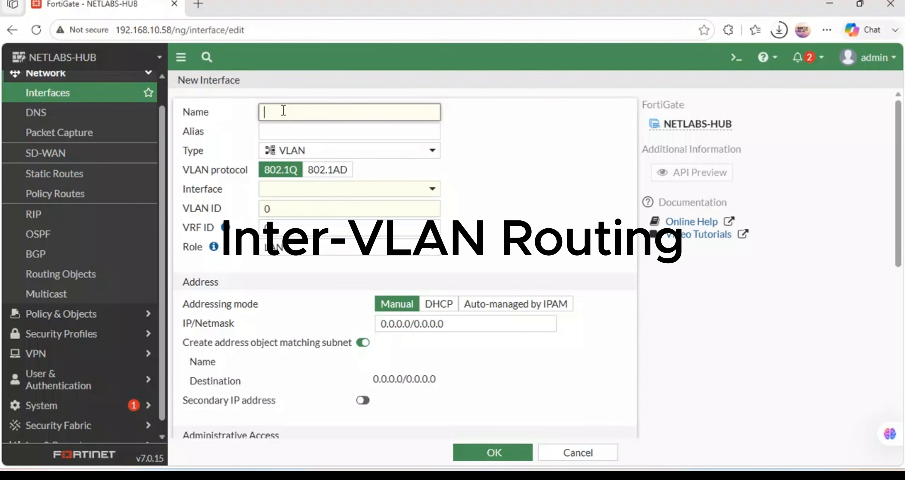
type("WAREHO")
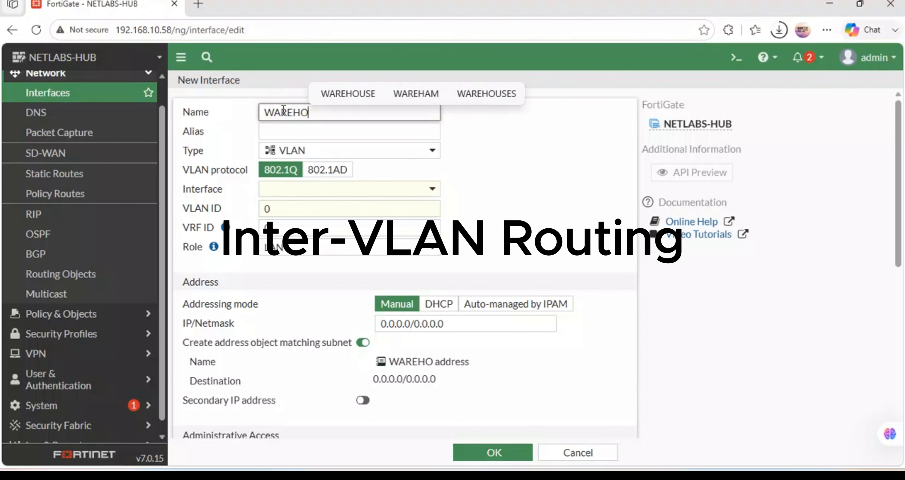
type("USE")
key("Tab")
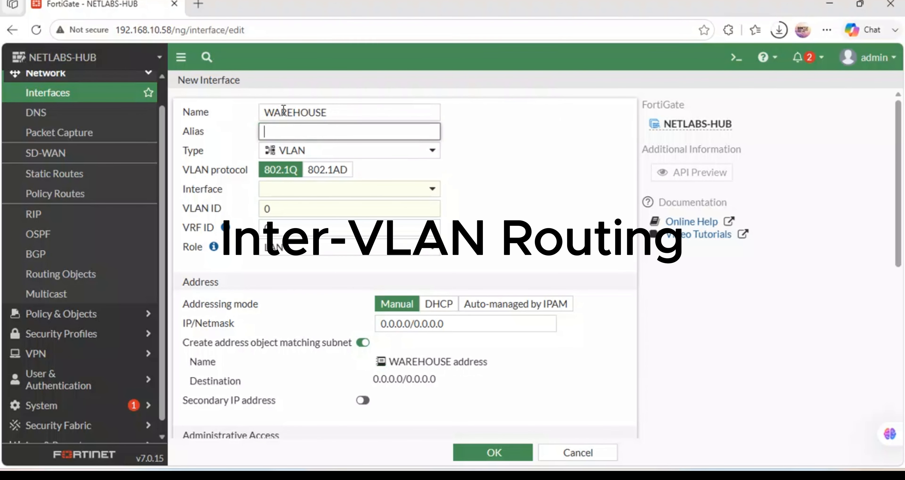
type("VLAN20")
key("Tab")
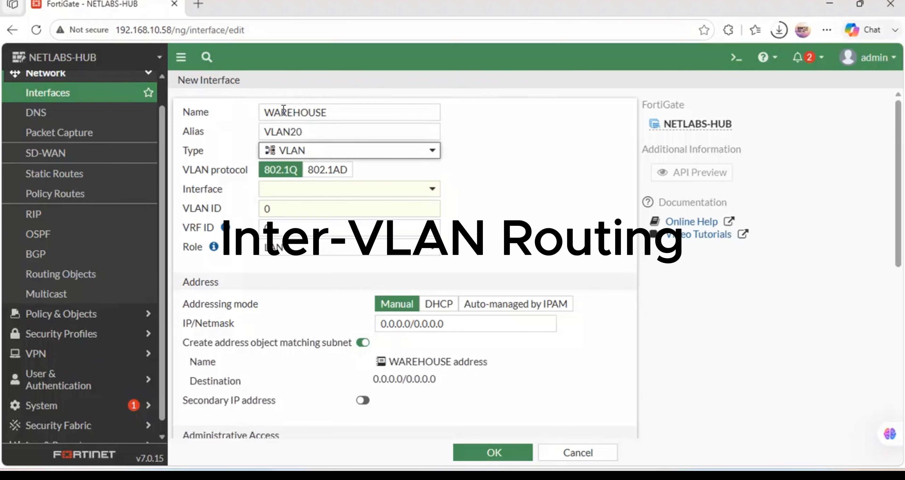
Assign LAN (port2) as the WAREHOUSE interface's parent and set its VLAN ID to 20.
key("Tab")
key("Tab")
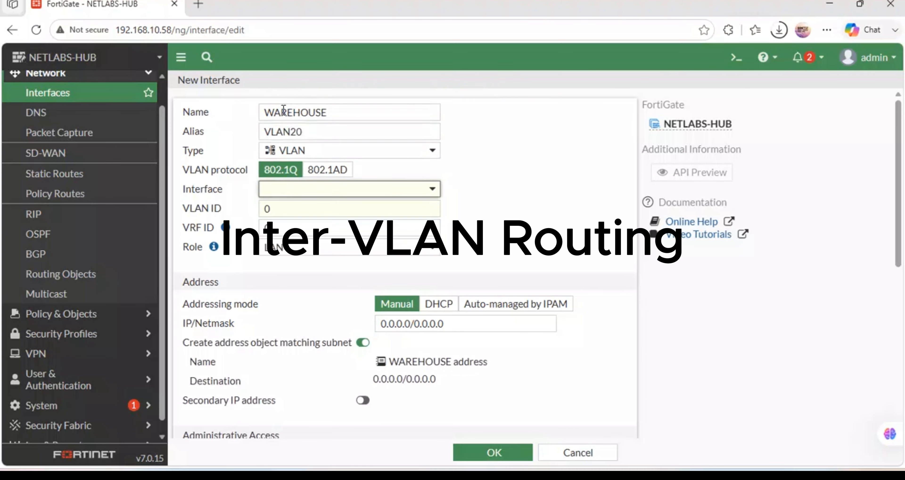
left_click(359, 189)
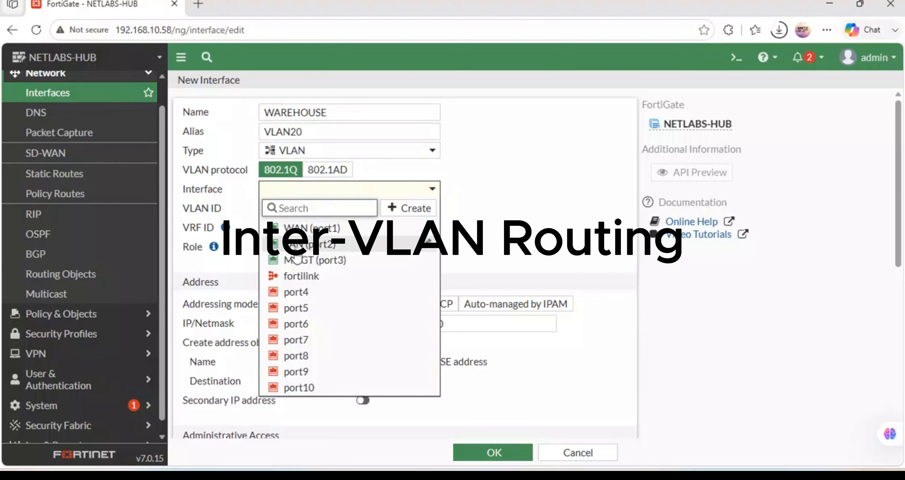
left_click(295, 244)
key("Tab")
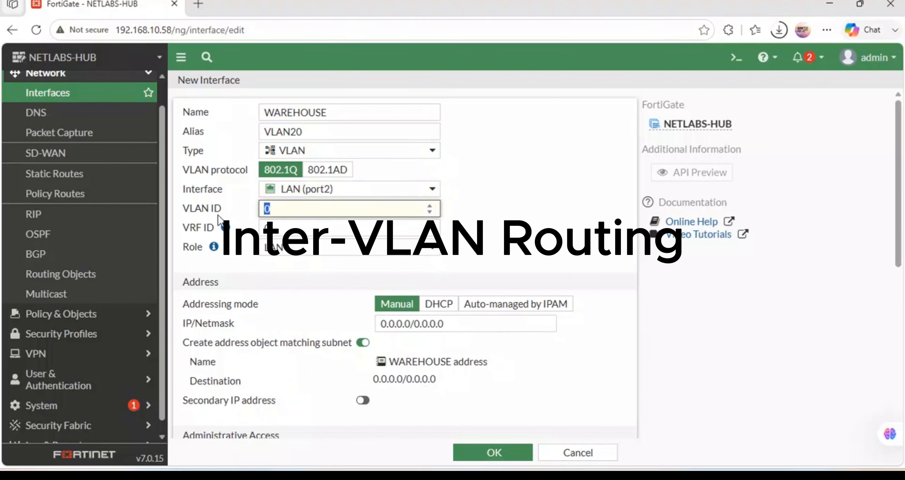
type("20")
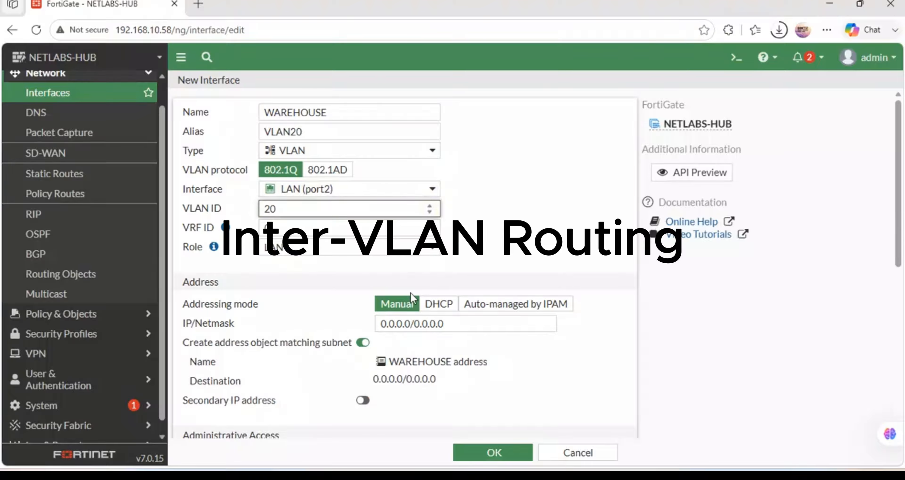
Set the WAREHOUSE interface's IP/Netmask to 192.168.12.1/24 and allow HTTPS, PING and SSH administrative access.
left_click_drag(450, 328, 294, 323)
type("192")
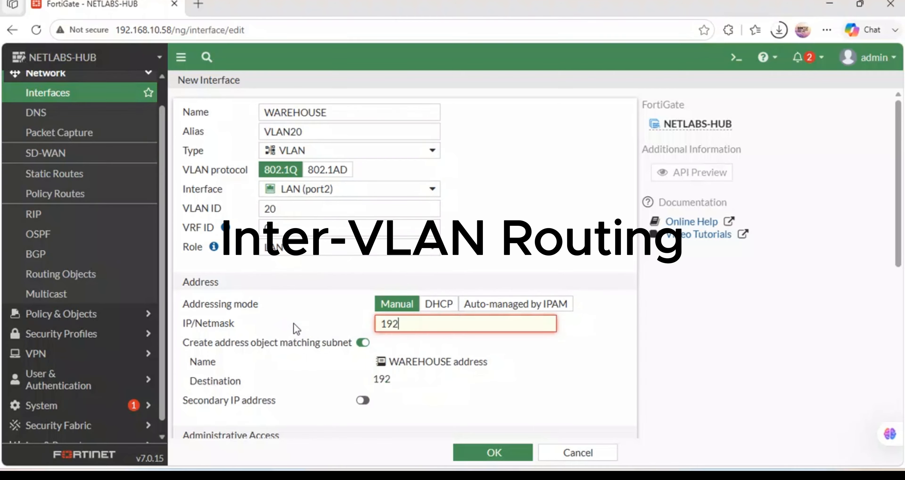
type(".168.12")
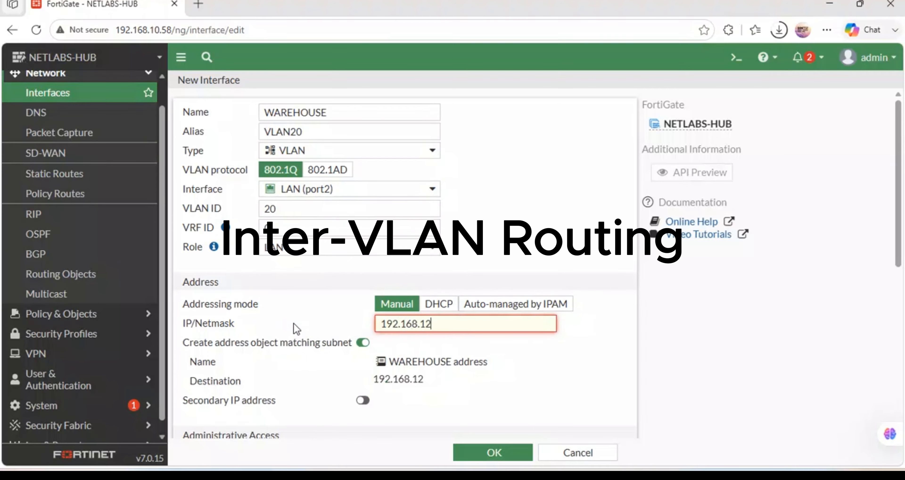
type(".1/24")
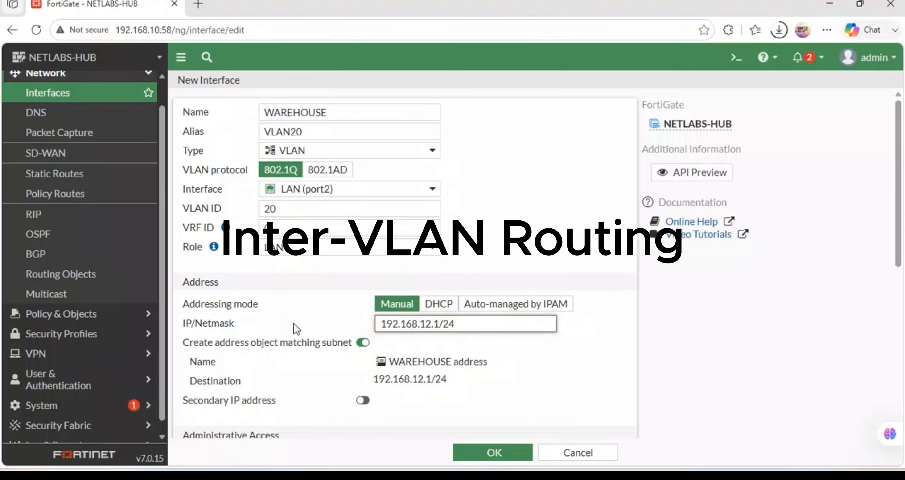
scroll(401, 367, "down", 5)
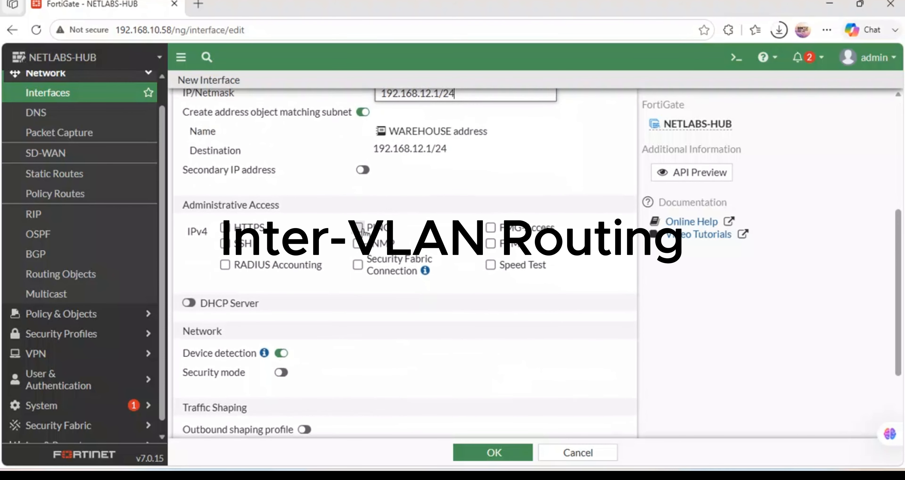
left_click(259, 227)
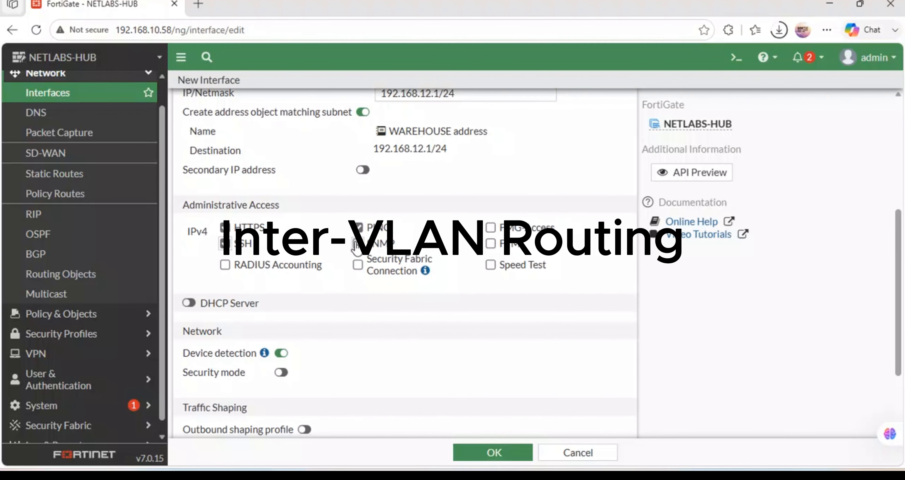
Enable the WAREHOUSE DHCP server with the address range 192.168.12.80-192.168.12.254.
left_click(189, 303)
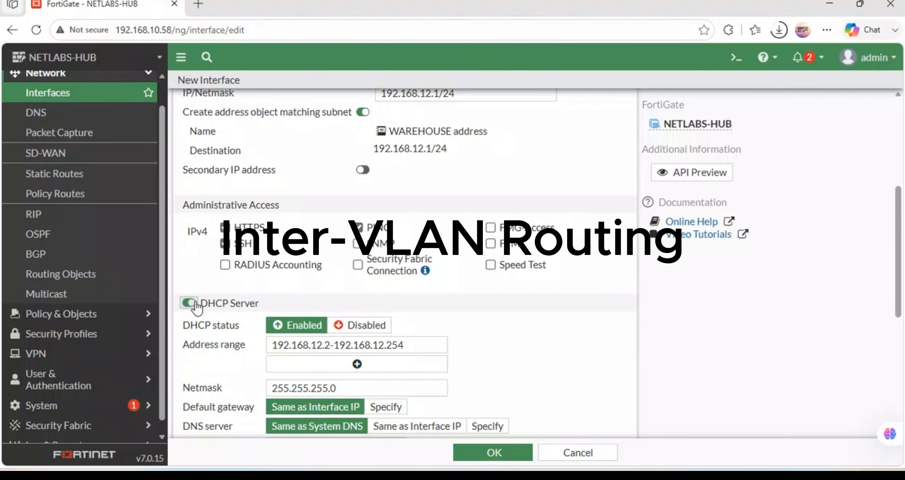
left_click(330, 346)
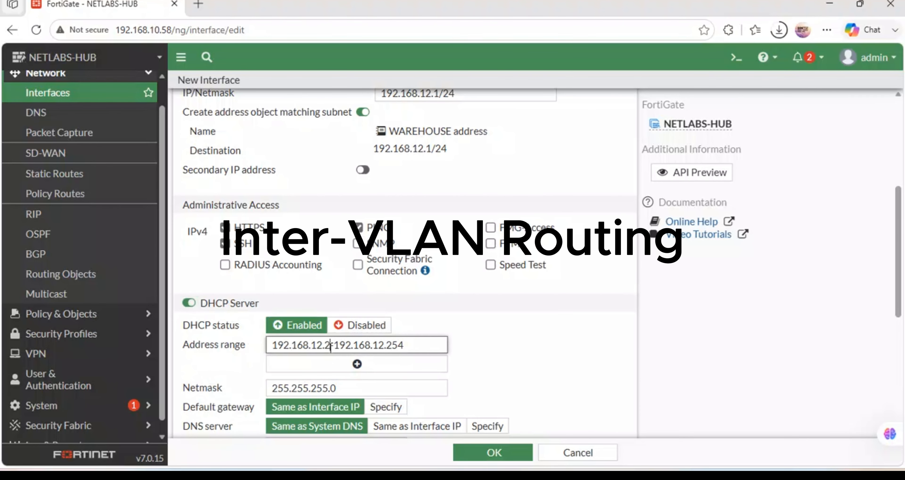
key("BackSpace")
type("80")
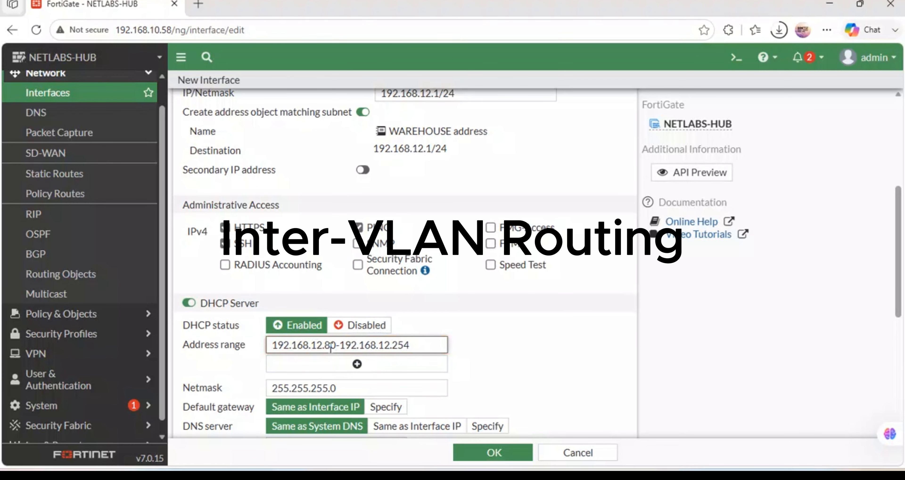
Specify 8.8.8.8 and 1.1.1.1 as the WAREHOUSE DHCP server's DNS servers and save the interface.
scroll(432, 401, "down", 5)
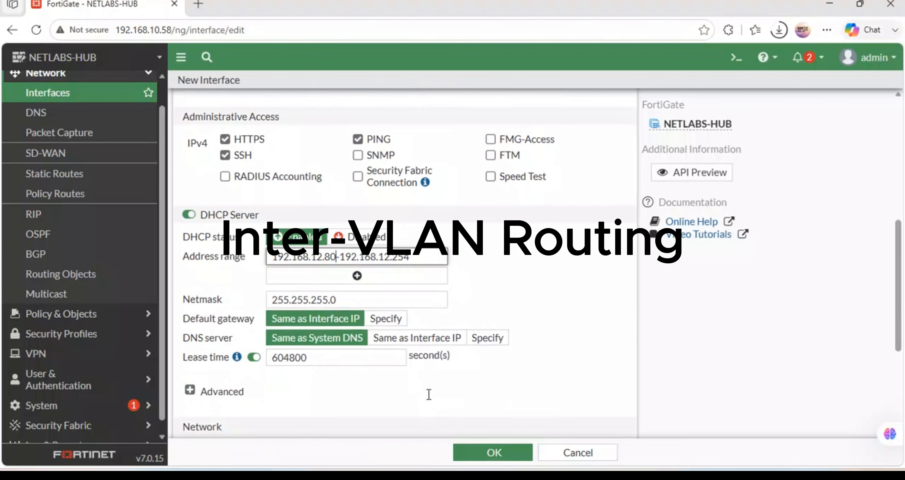
left_click(487, 138)
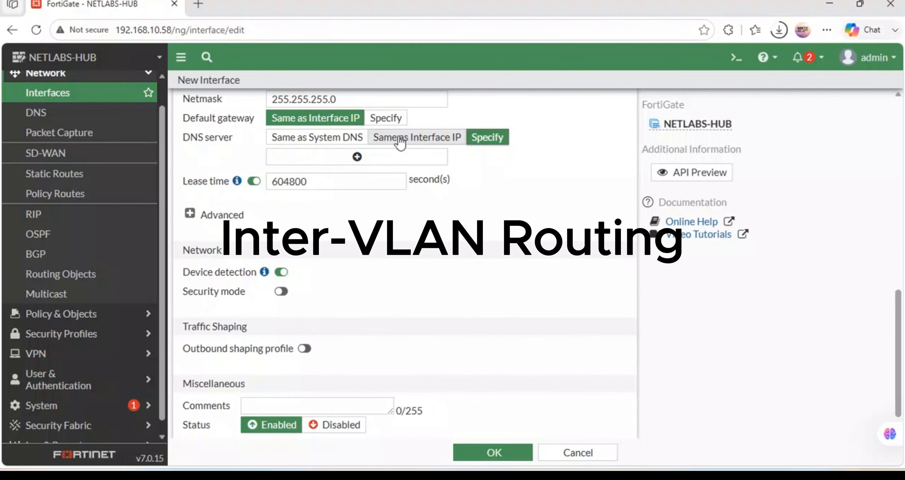
left_click(312, 159)
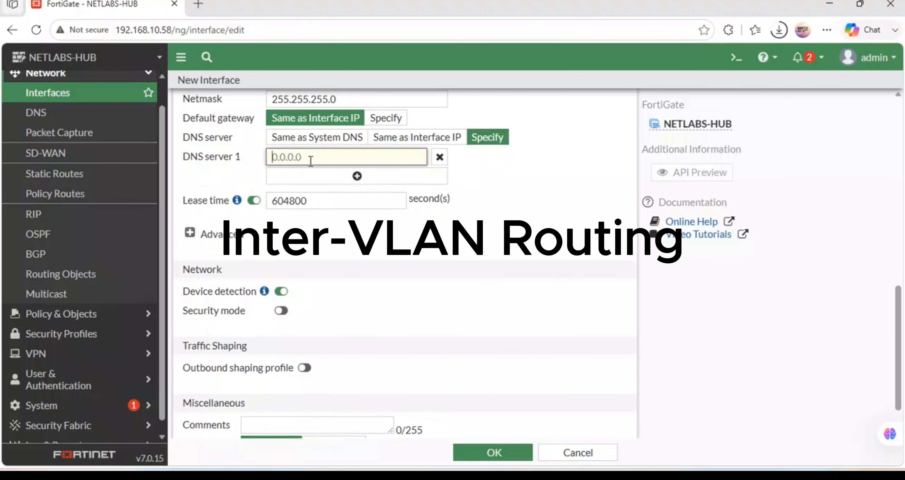
type("8.8.8.8")
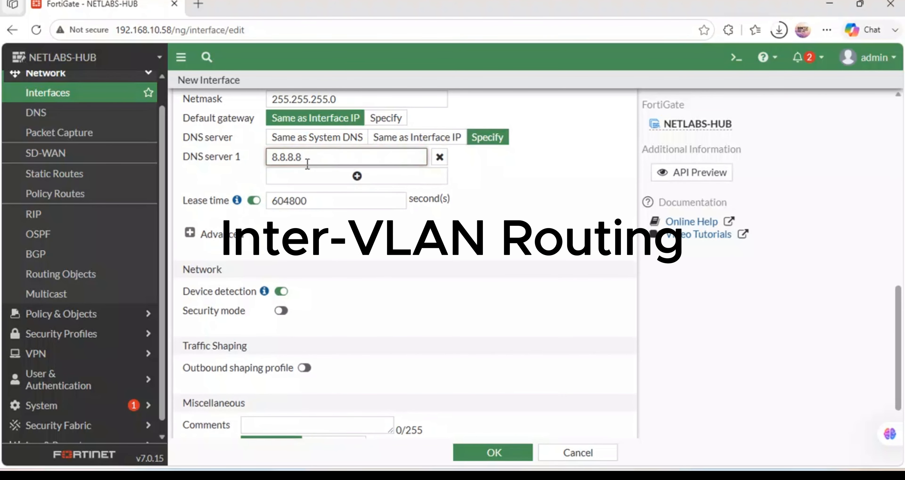
left_click(304, 175)
left_click(293, 175)
type("1")
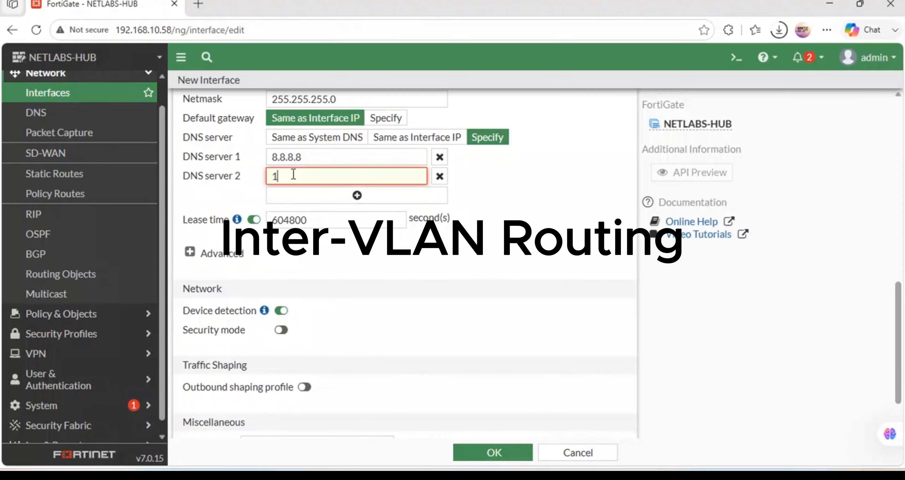
type(".1.1.1")
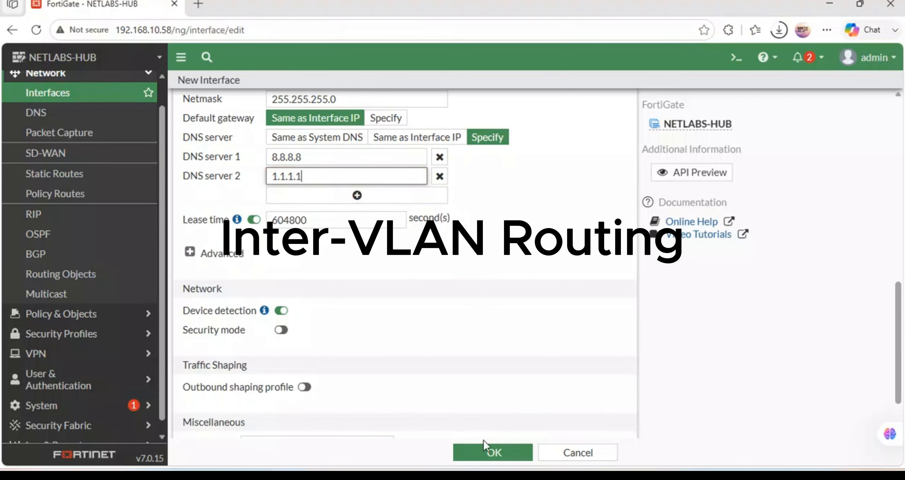
left_click(485, 453)
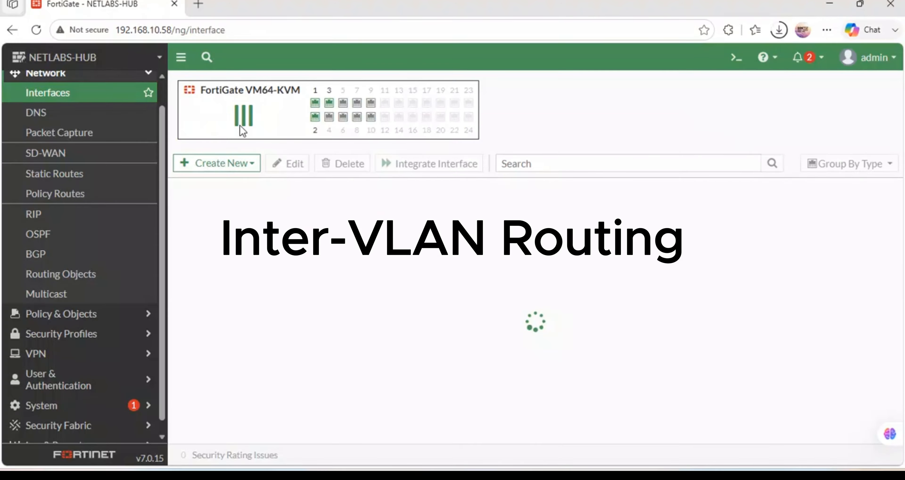
Create another interface named ADMINISTRATION with the alias VLAN30.
left_click(245, 170)
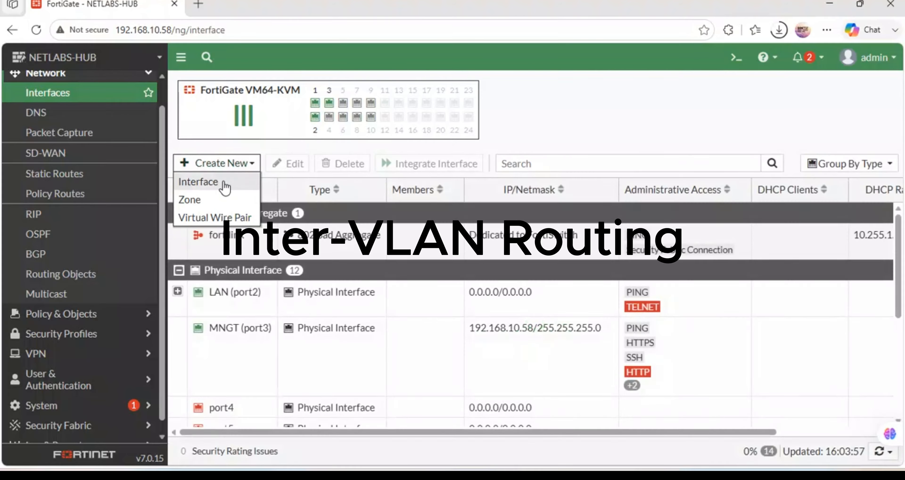
left_click(224, 183)
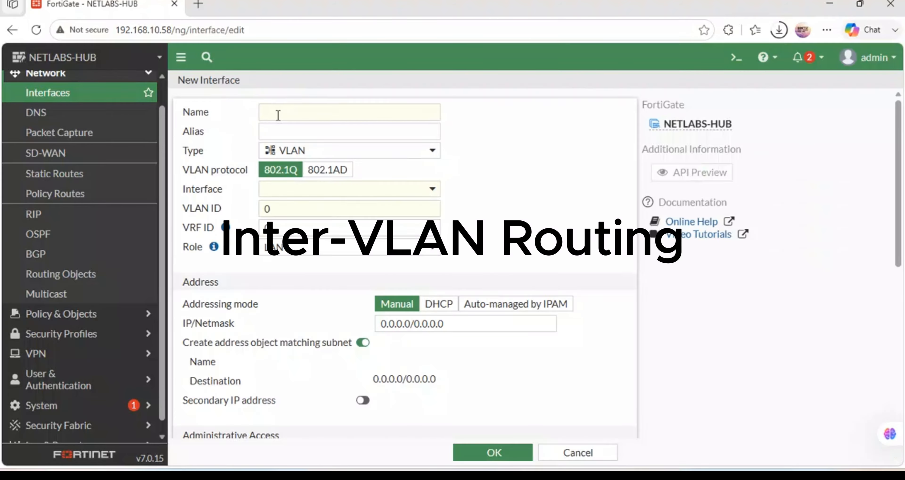
left_click(279, 116)
type("ADMI")
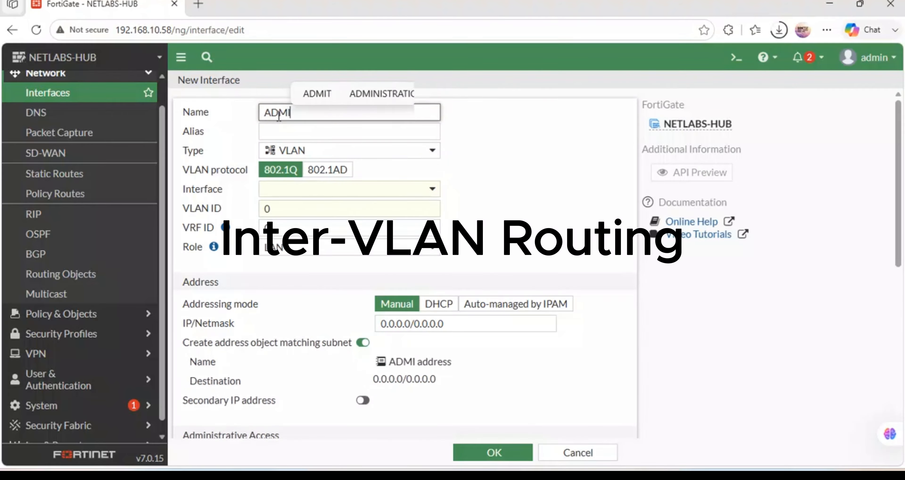
type("NISTRATION")
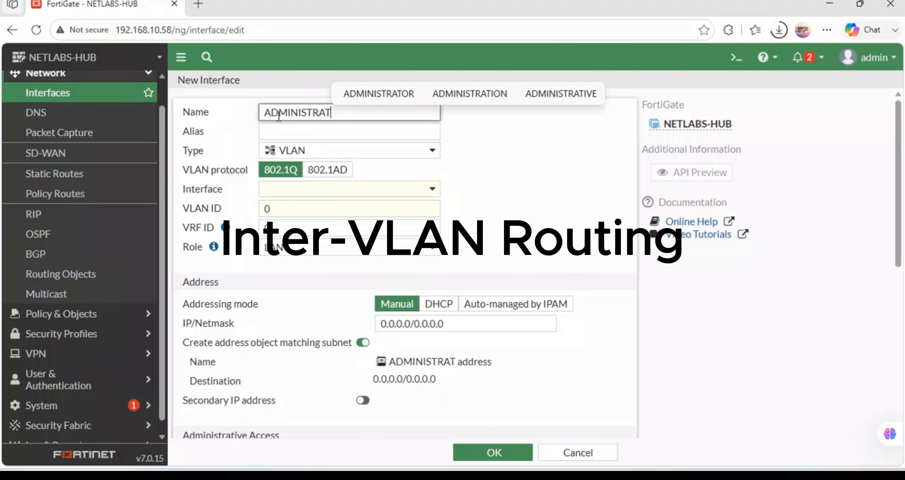
key("Tab")
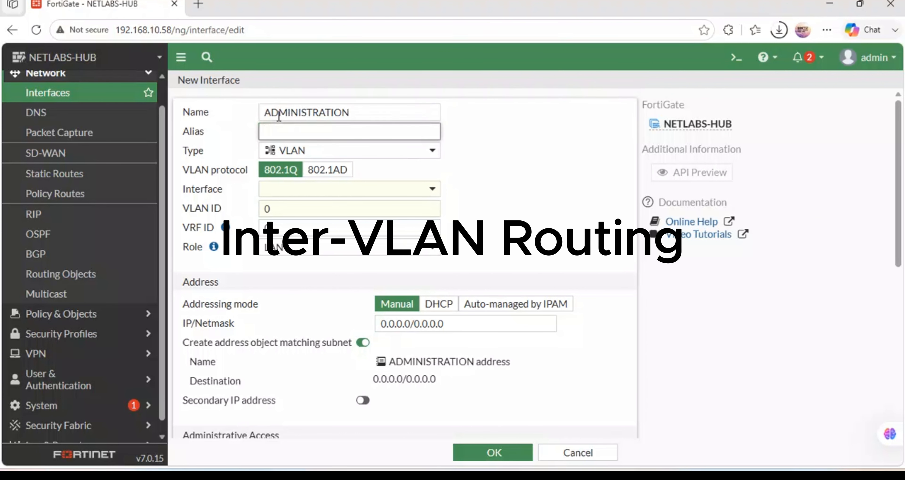
type("VLAN30")
Assign LAN (port2) as the ADMINISTRATION interface's parent and set its VLAN ID to 30.
left_click(318, 190)
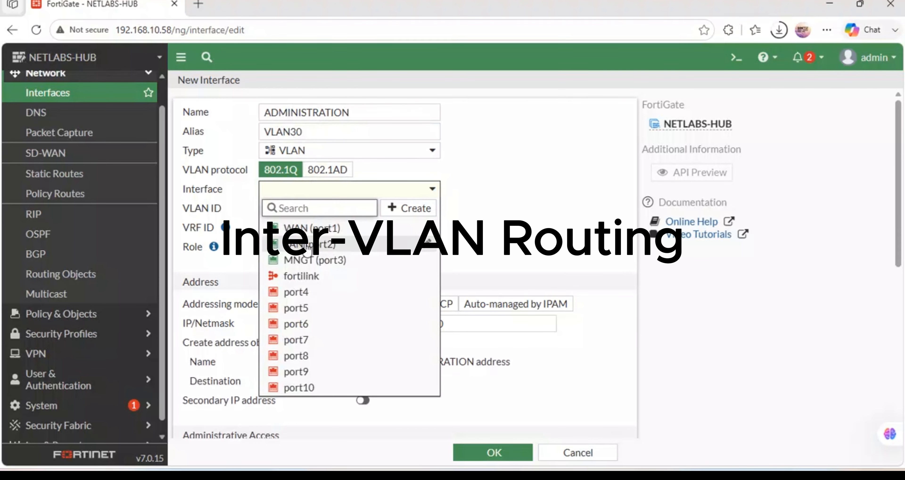
left_click(306, 246)
left_click(279, 211)
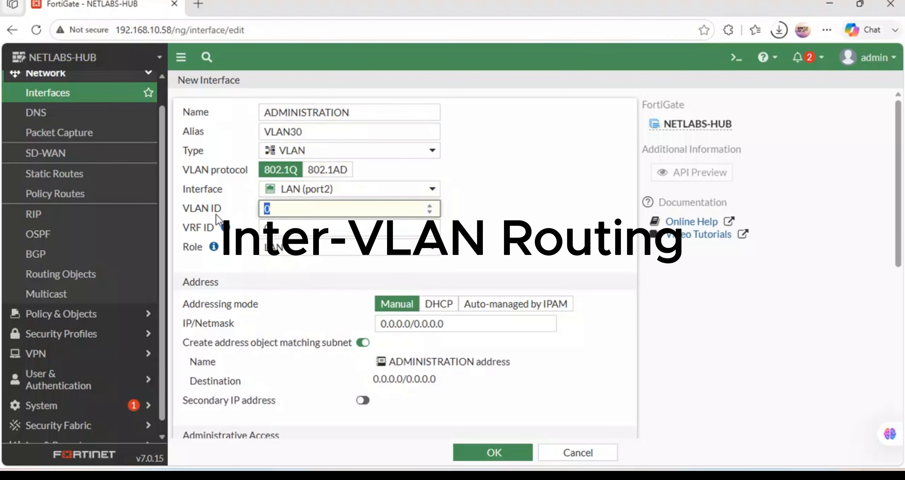
type("30")
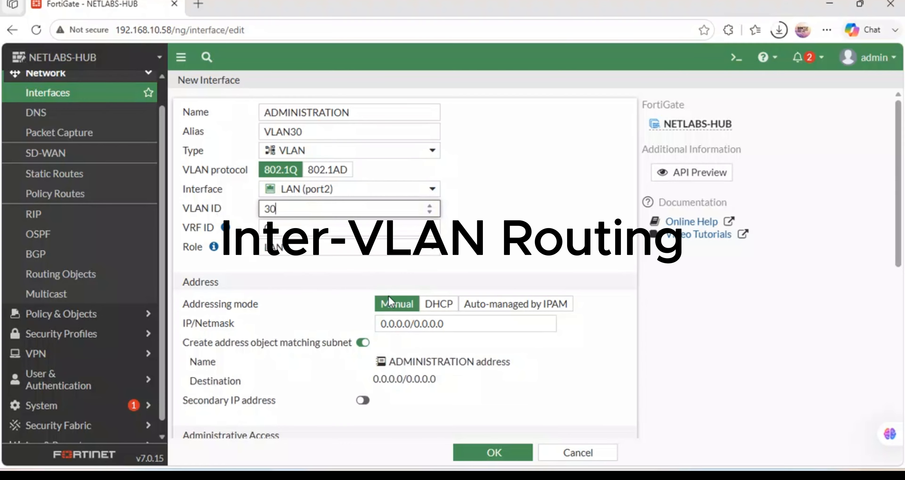
Set the ADMINISTRATION interface's IP/Netmask to 192.168.13.1/24.
left_click(451, 330)
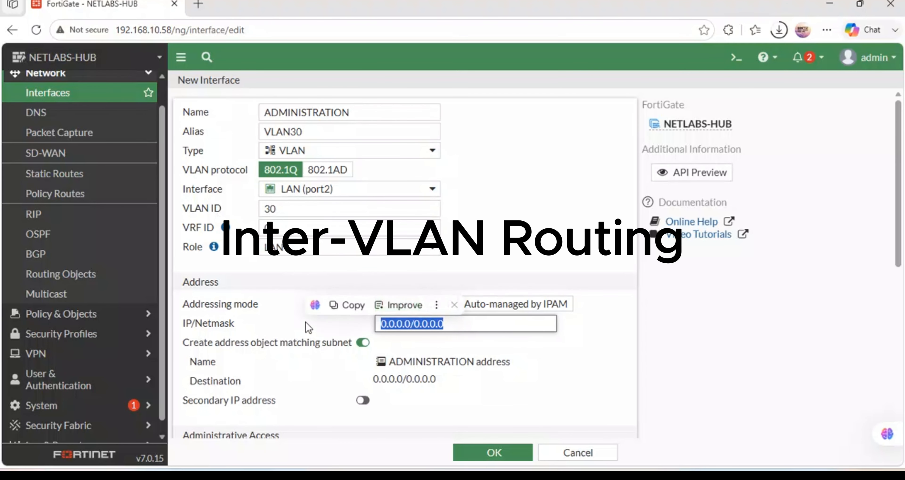
type("192.168.12")
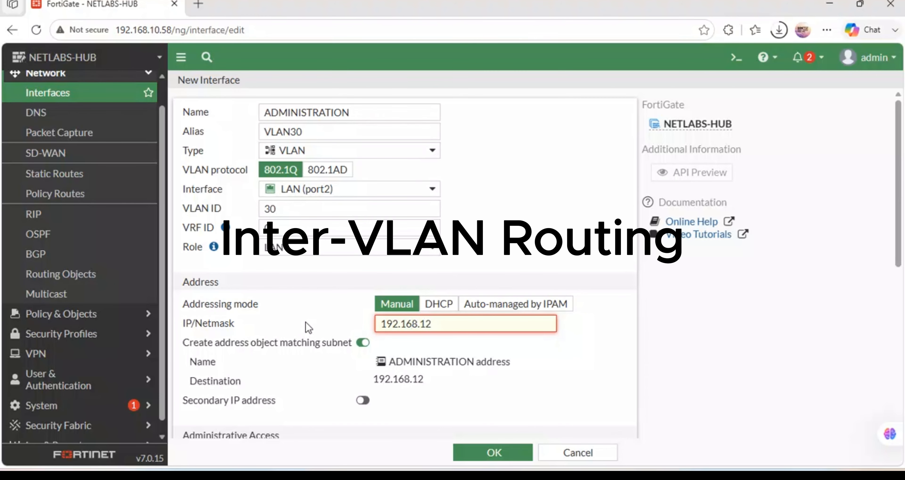
key("BackSpace")
type("3.1/24")
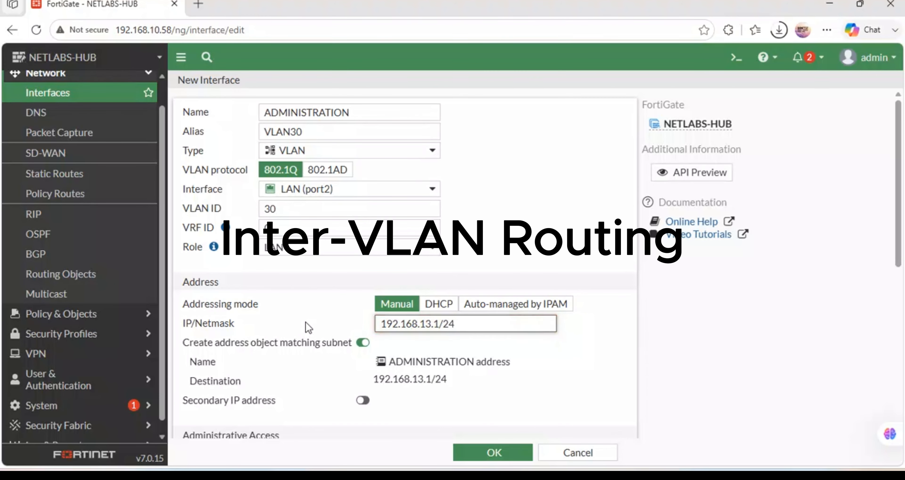
Enable the DHCP server on the ADMINISTRATION interface and allow HTTPS, PING and SSH administrative access.
scroll(305, 321, "down", 5)
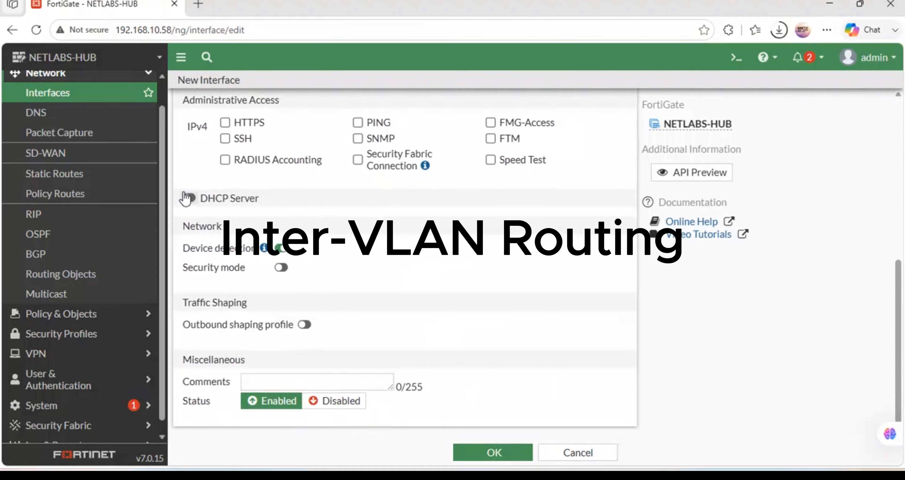
left_click(188, 198)
left_click(225, 122)
left_click(358, 123)
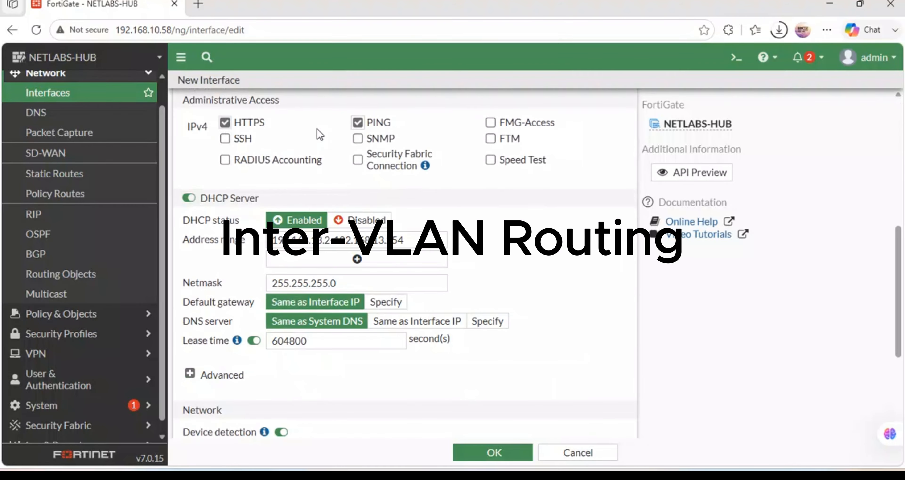
left_click_drag(240, 138, 245, 140)
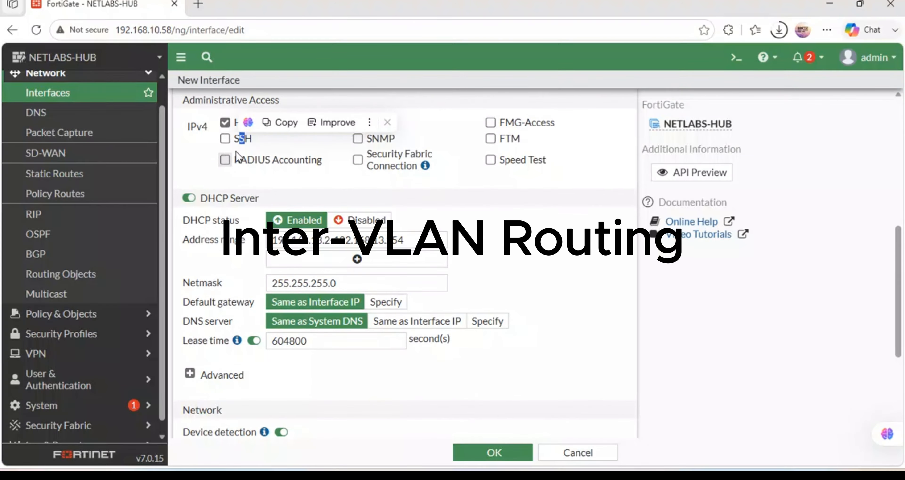
left_click(225, 138)
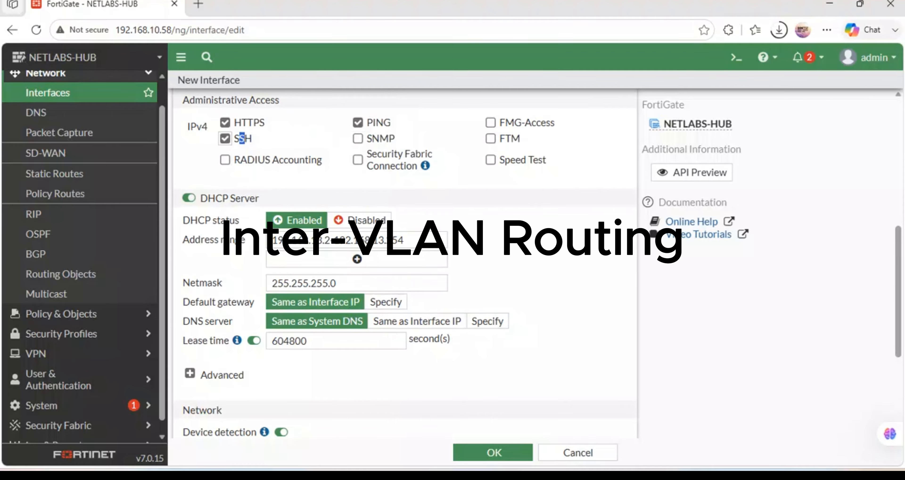
Change the start of the ADMINISTRATION DHCP address range to 192.168.13.80.
left_click(331, 243)
key("BackSpace")
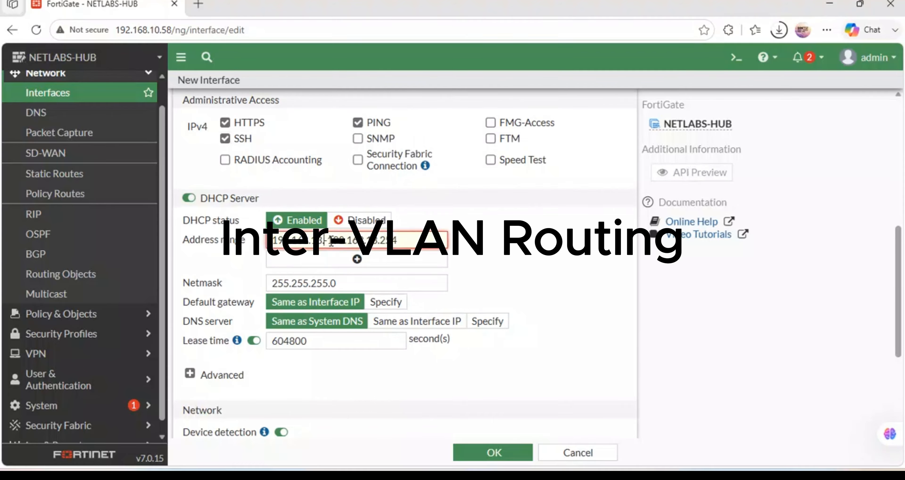
type("80")
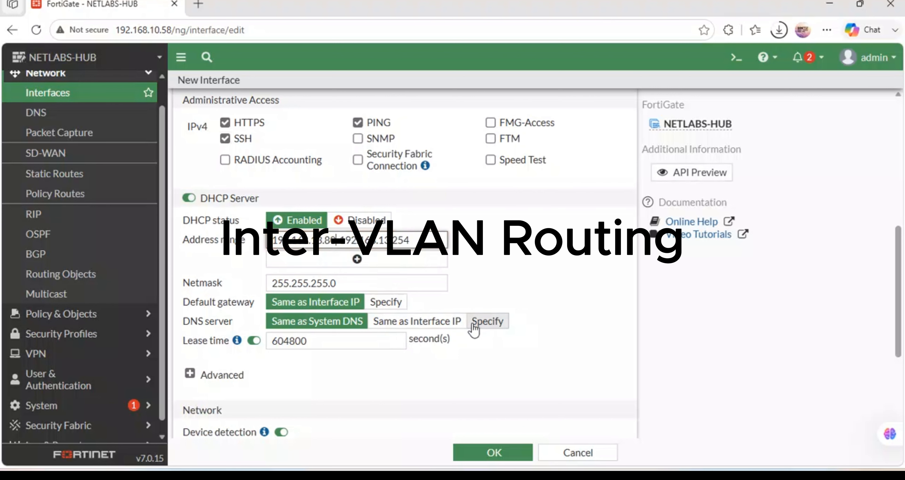
Specify 8.8.8.8 and 1.1.1.1 as the DNS servers for the ADMINISTRATION interface's DHCP server.
left_click(484, 322)
left_click(358, 341)
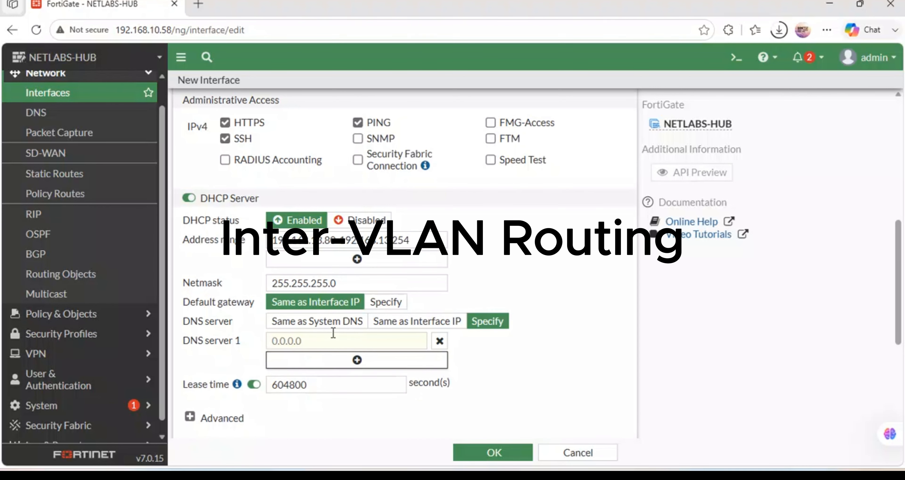
type("8.8.8.8")
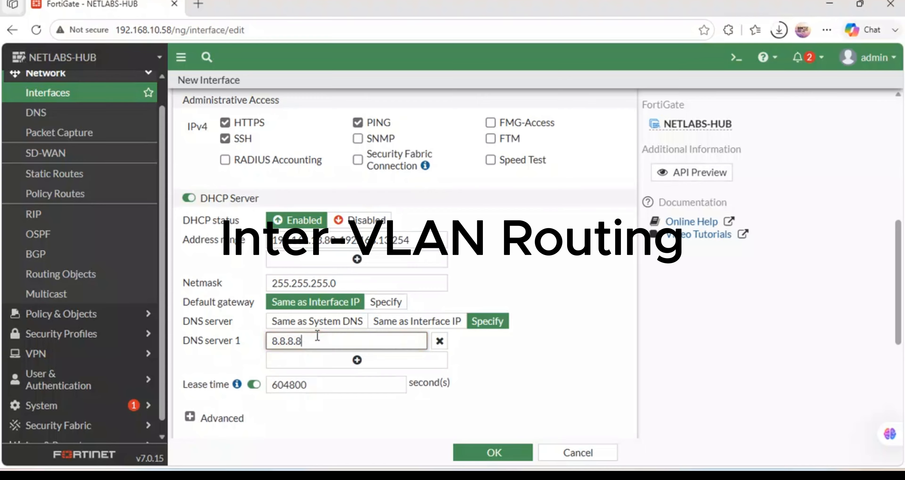
left_click(307, 358)
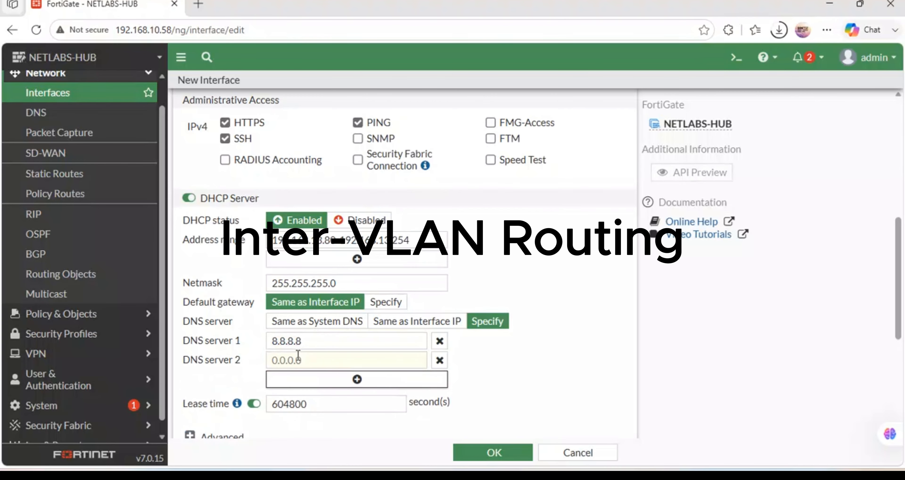
left_click(298, 357)
type("1.1.1")
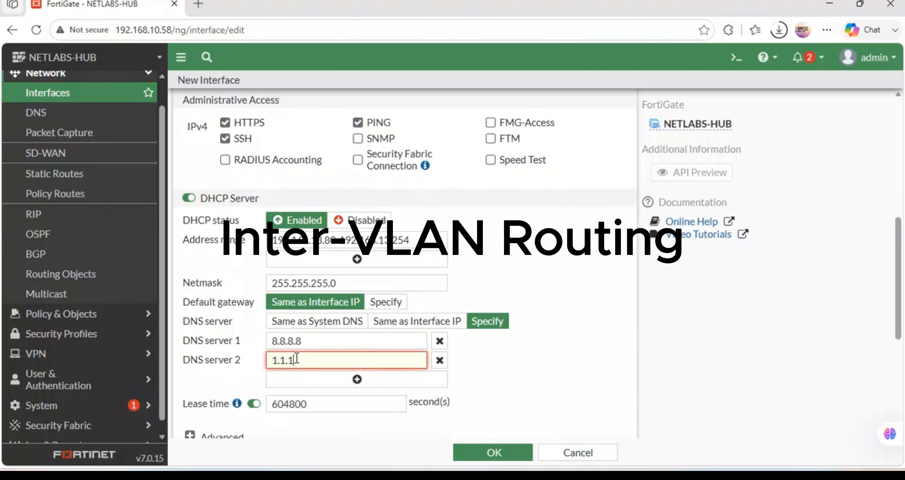
type(".1")
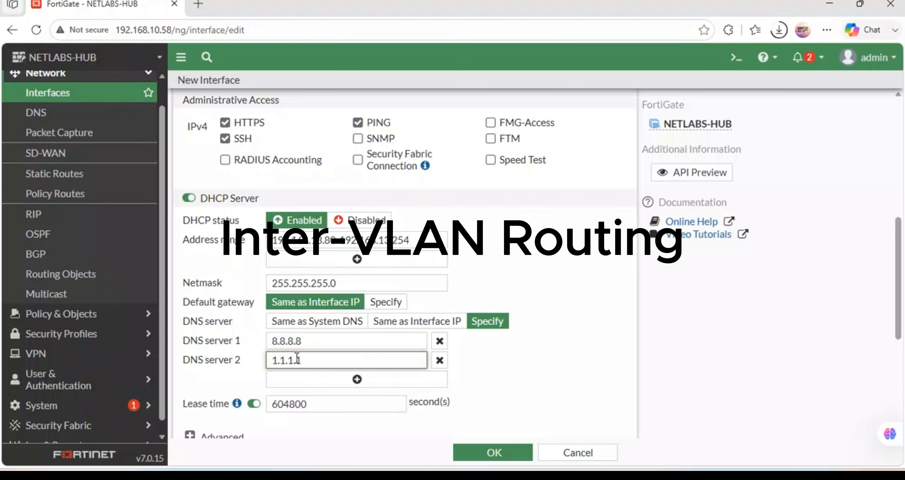
Save the ADMINISTRATION interface and expand LAN (port2) in the interface list to review its VLAN interfaces.
left_click(485, 457)
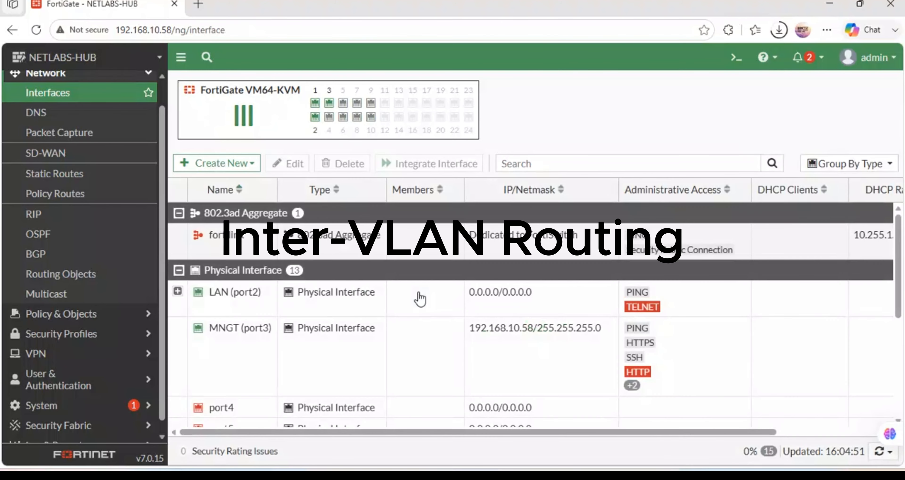
left_click(178, 291)
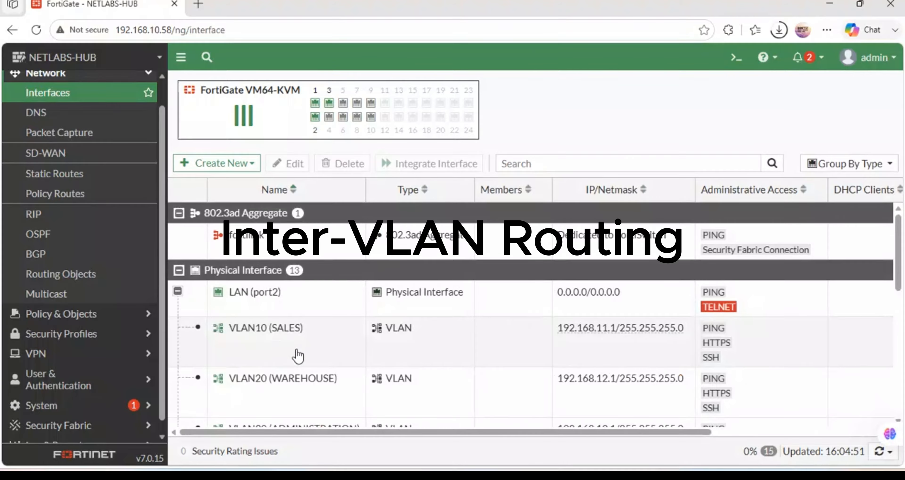
scroll(298, 356, "down", 2)
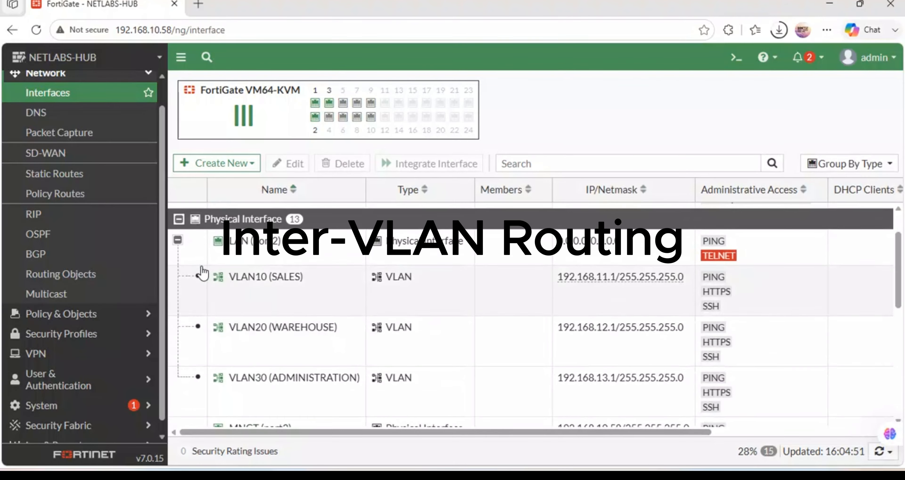
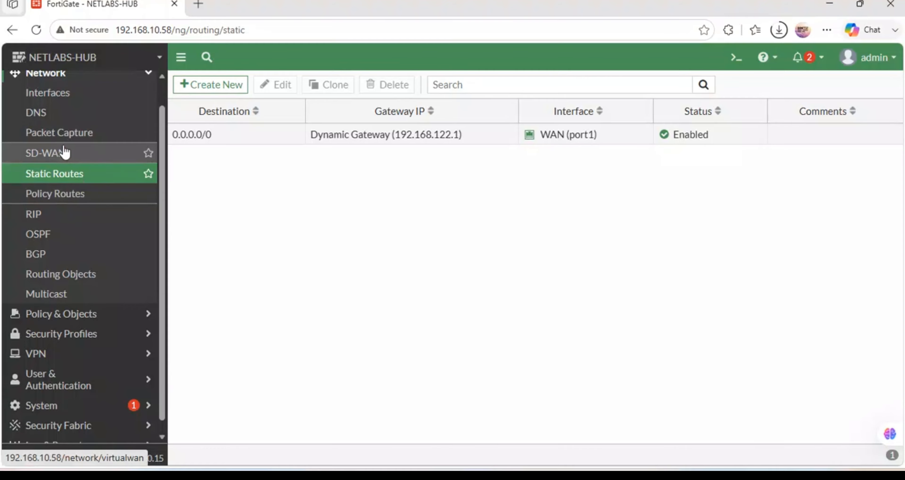
Create a new firewall policy named SALES-INTERNET.
left_click(83, 314)
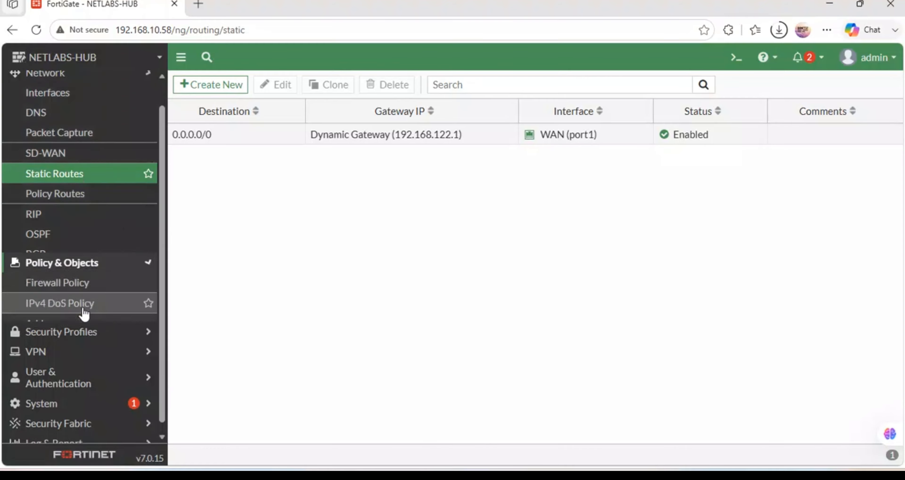
left_click(65, 116)
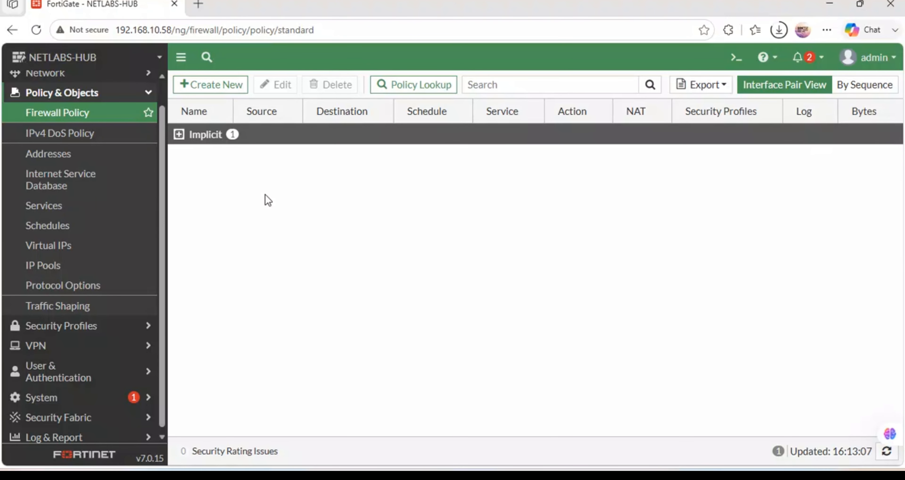
left_click(194, 85)
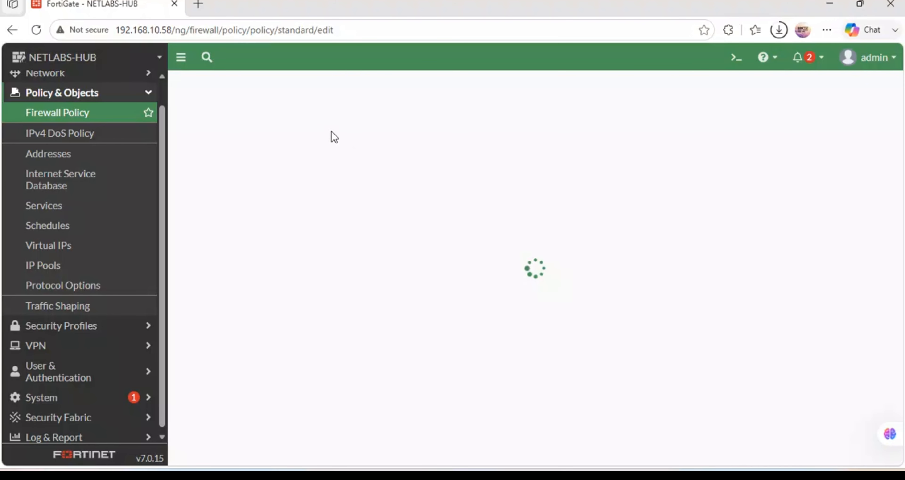
left_click(309, 118)
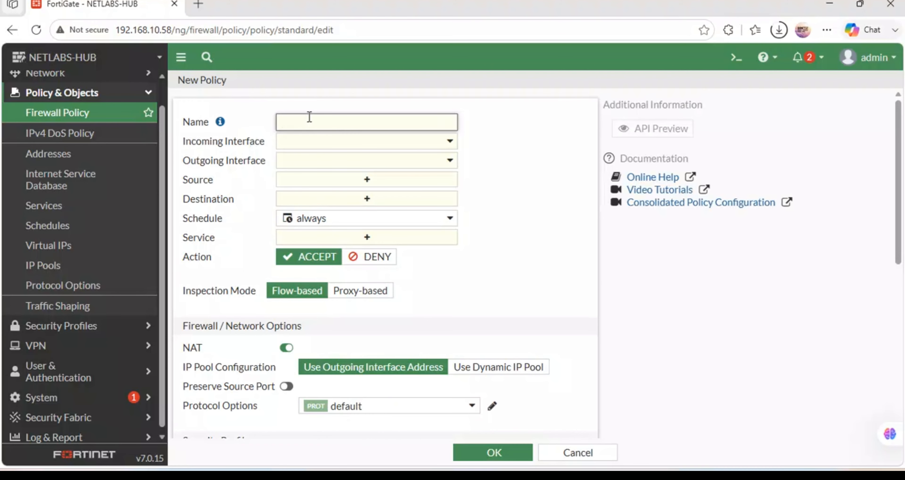
type("SALES")
type("_INTERNET")
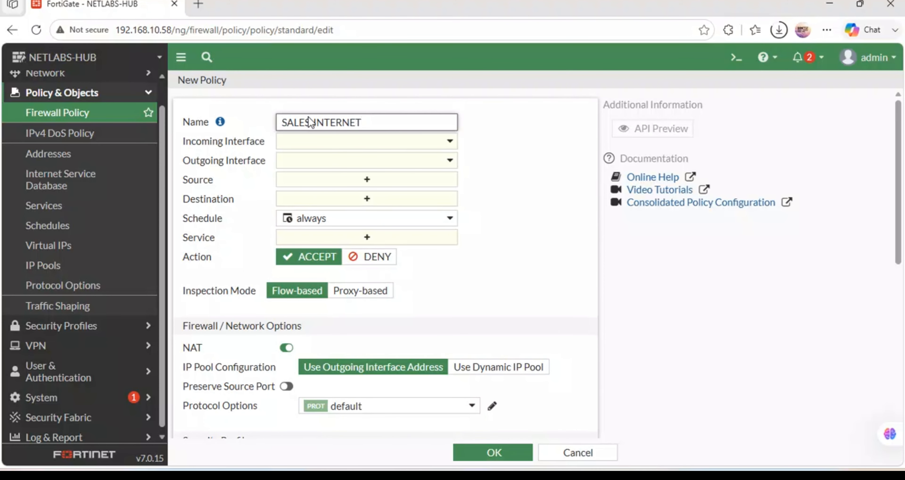
Set the SALES-INTERNET policy's incoming interface to VLAN10 (SALES) and its outgoing interface to WAN (port1).
left_click(323, 140)
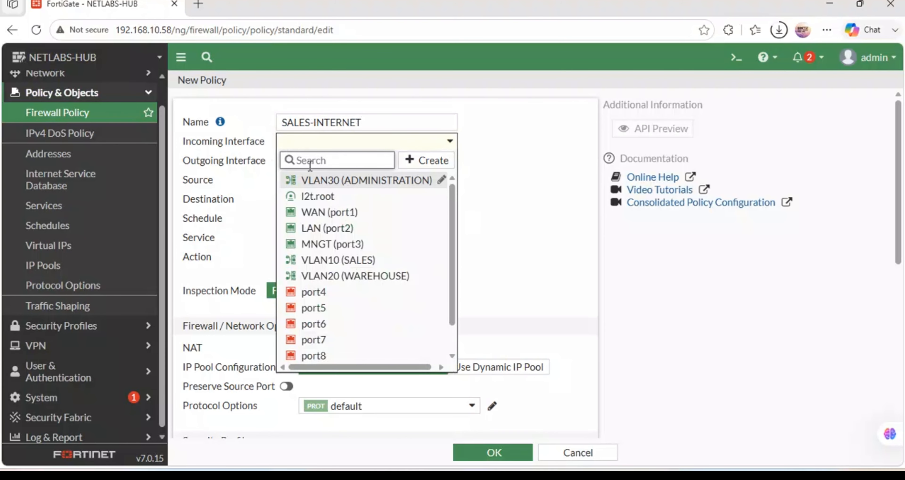
mouse_move(349, 236)
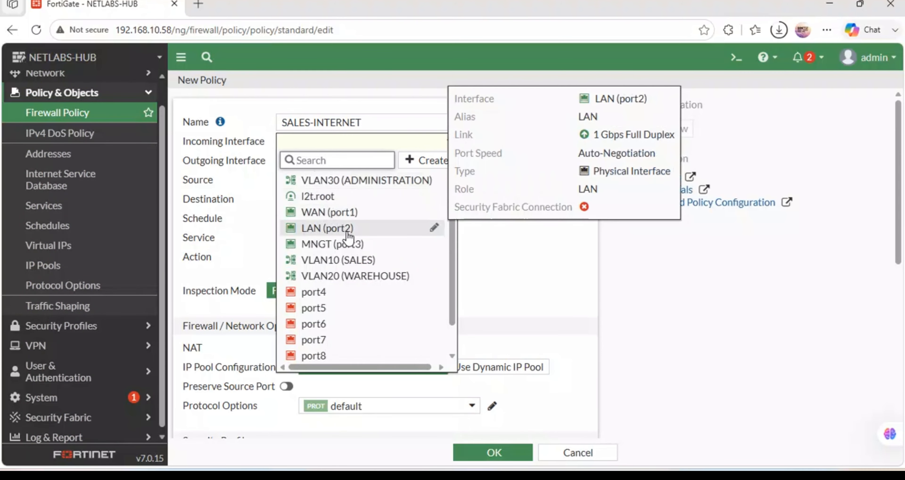
mouse_move(348, 264)
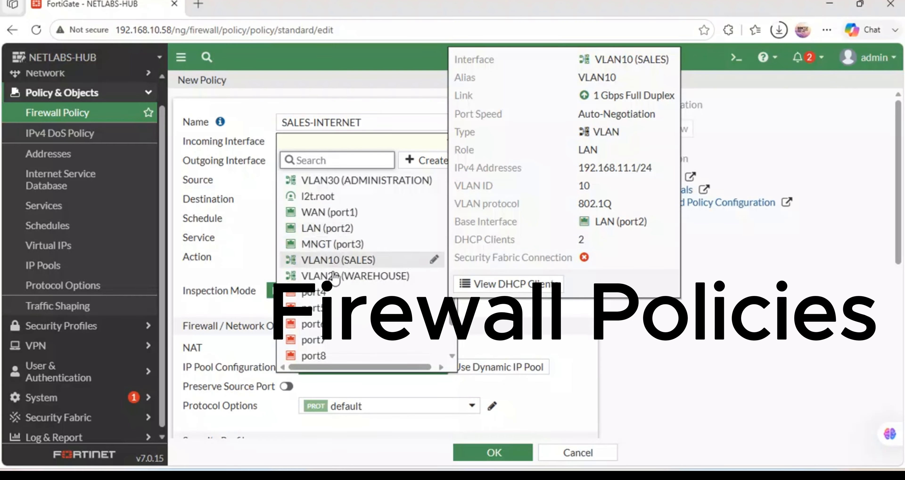
left_click(333, 264)
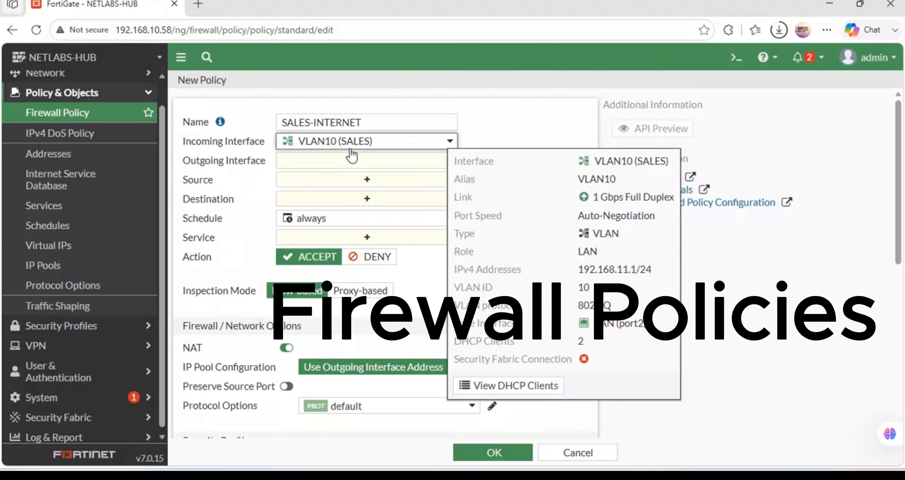
mouse_move(348, 152)
left_click(313, 163)
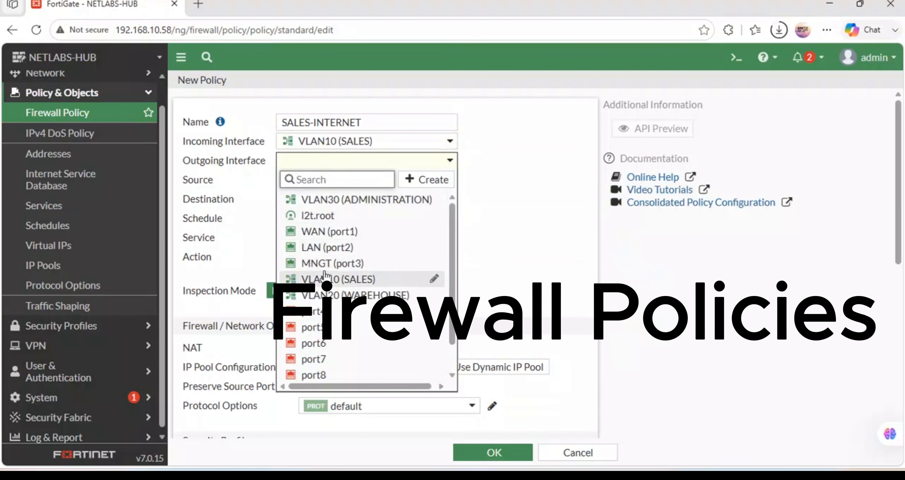
left_click(334, 232)
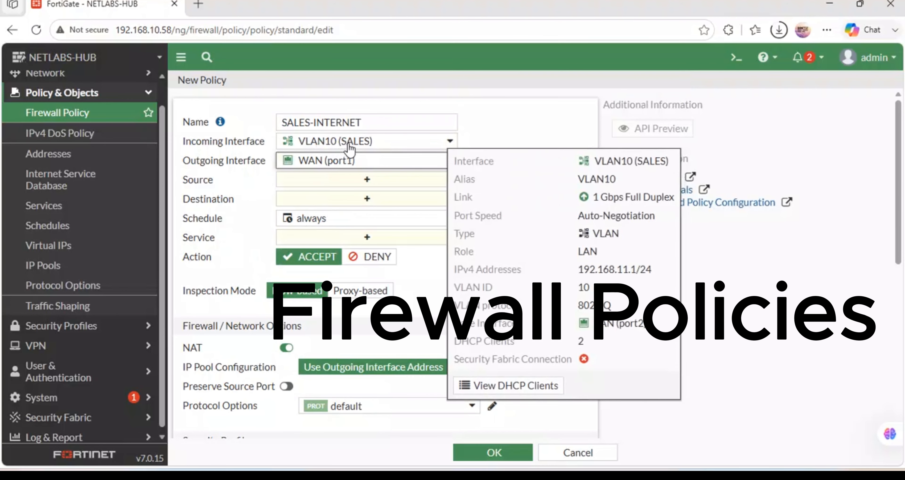
Set the SALES-INTERNET policy's source to SALES address and its destination to all.
left_click(320, 181)
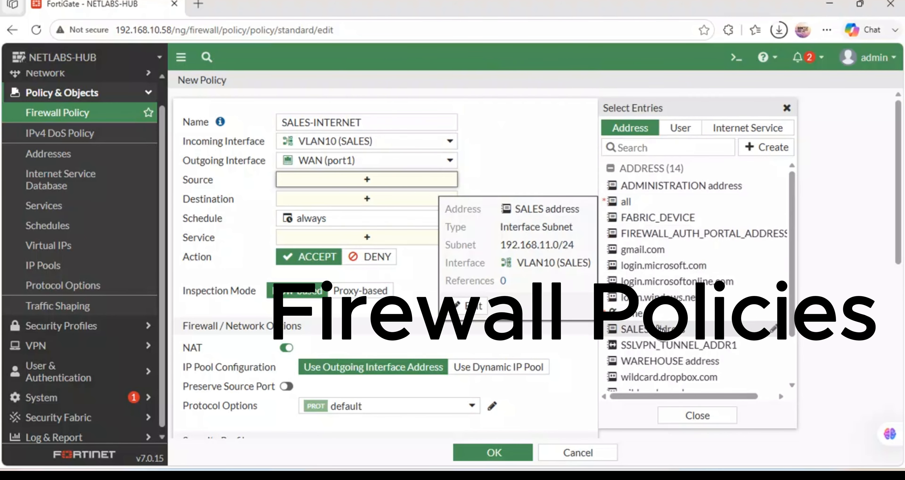
left_click(632, 329)
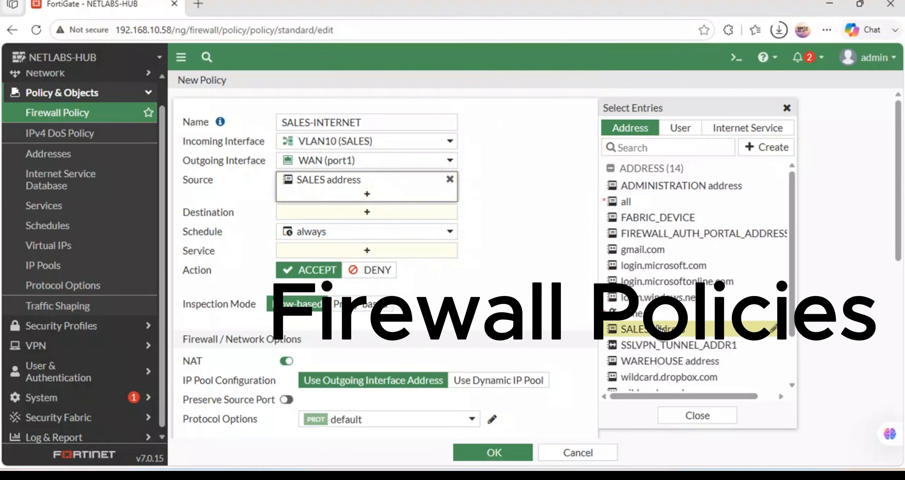
left_click(366, 215)
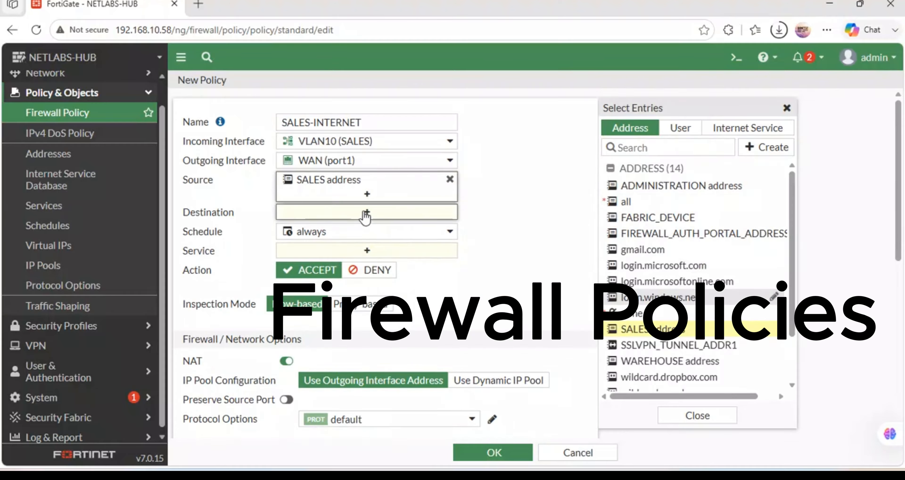
left_click(646, 207)
left_click(524, 232)
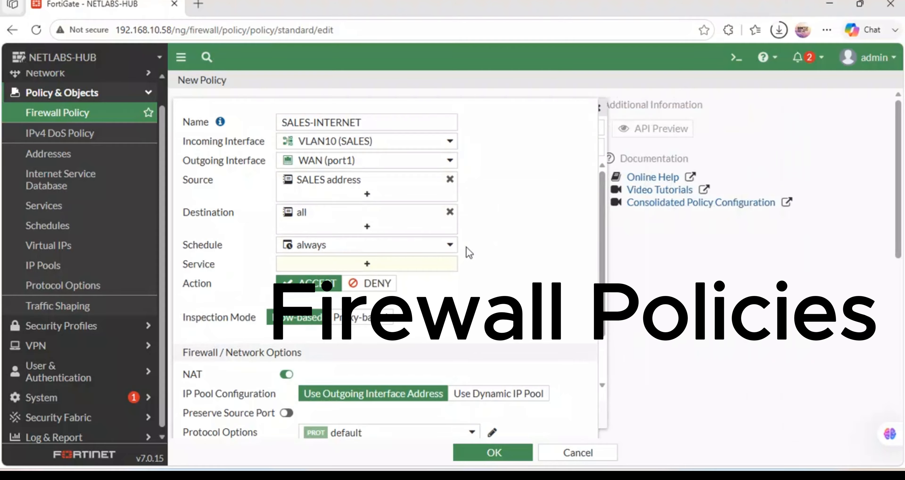
Allow service ALL with logging of all sessions in the SALES-INTERNET policy and save it.
left_click(398, 265)
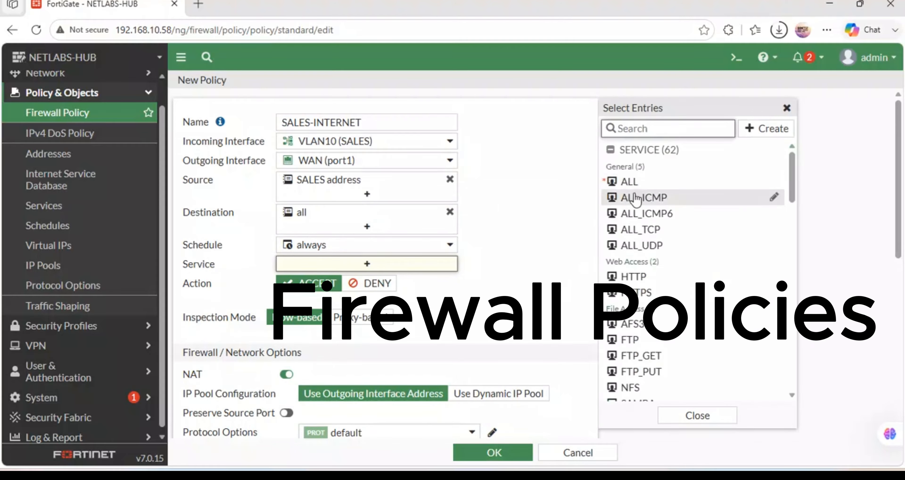
left_click(632, 182)
scroll(502, 301, "down", 10)
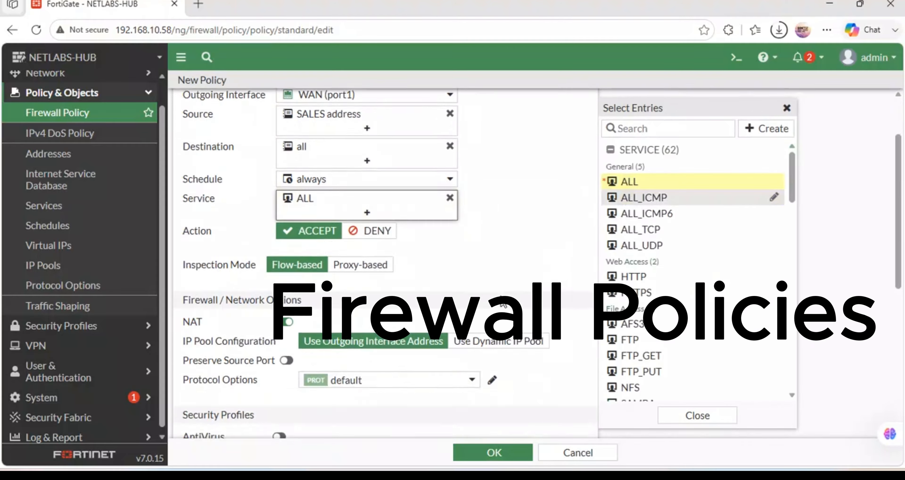
left_click(467, 293)
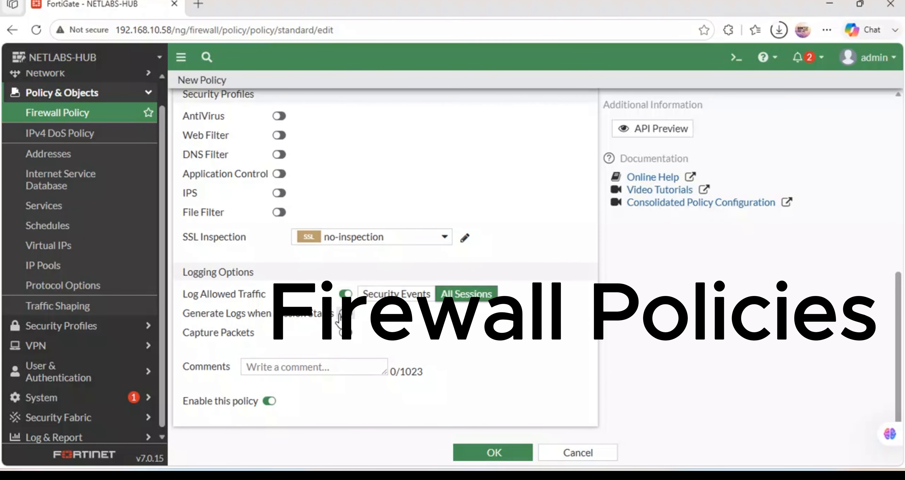
left_click(493, 453)
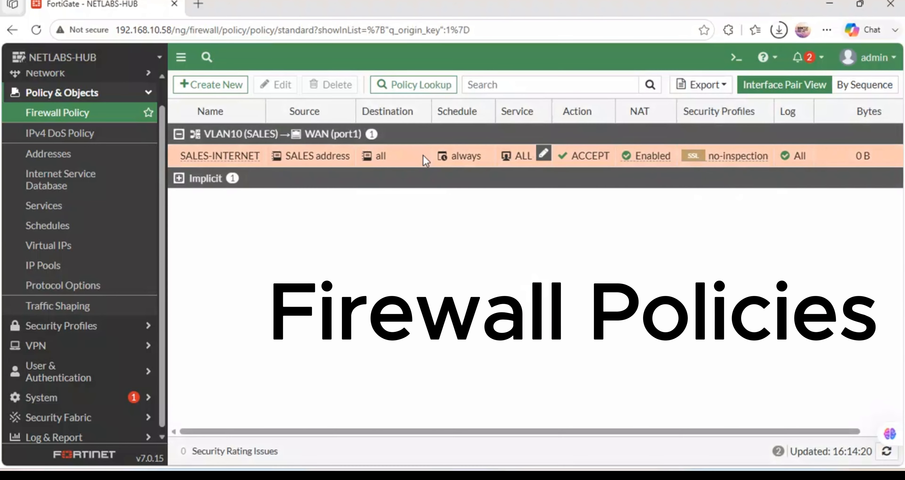
Copy the SALES-INTERNET policy and paste the duplicate below it.
right_click(220, 157)
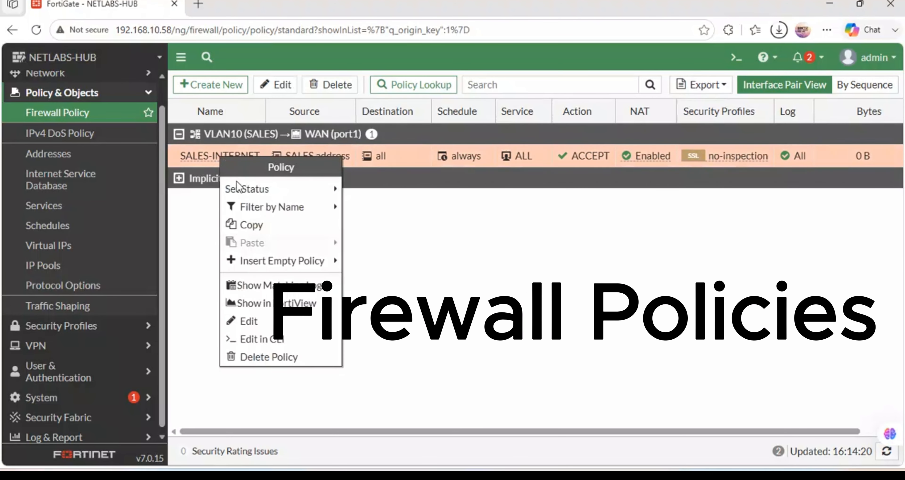
left_click(251, 226)
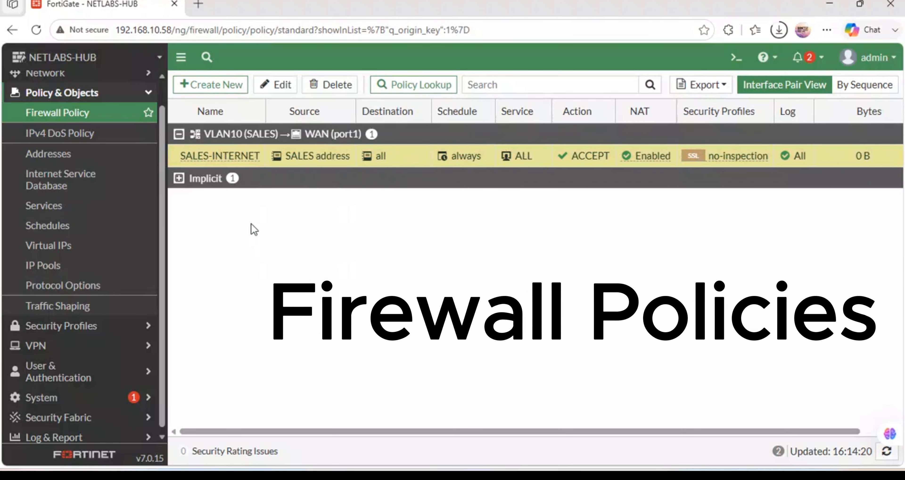
right_click(220, 156)
mouse_move(288, 234)
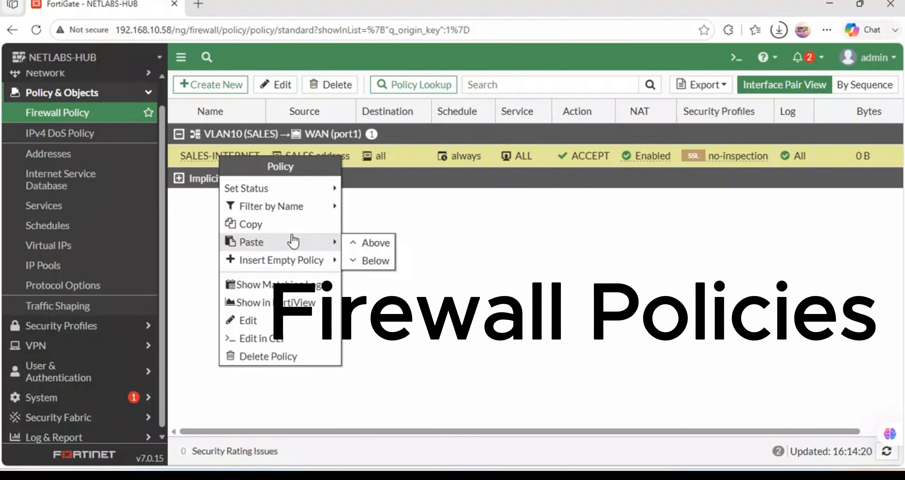
left_click(373, 260)
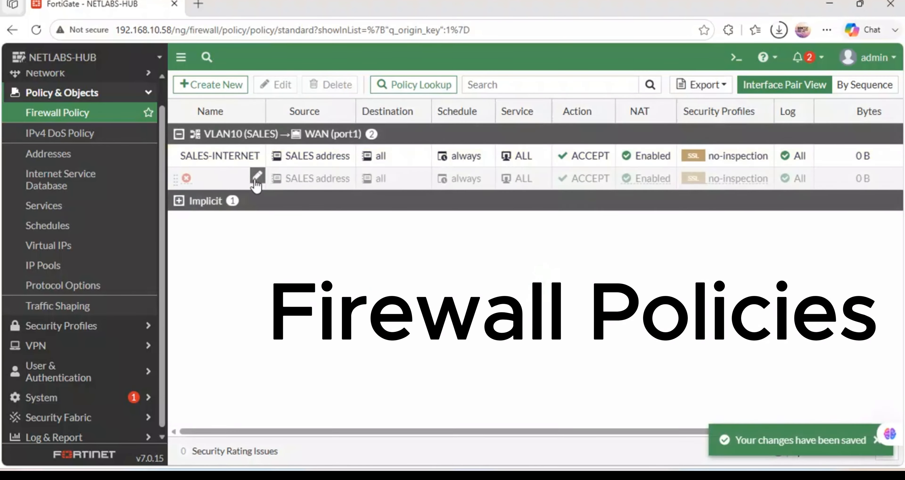
Name the unnamed duplicate policy below SALES-INTERNET as WH-INTERNET and apply the name.
left_click(256, 182)
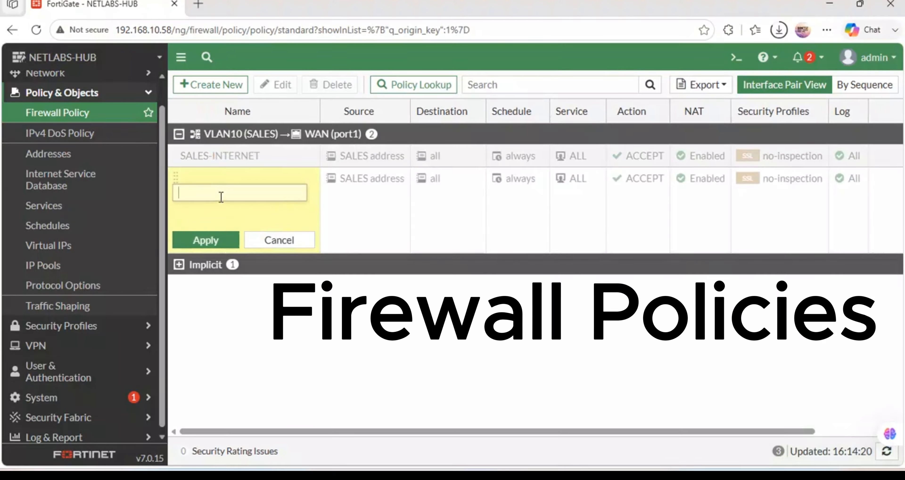
type("WARE")
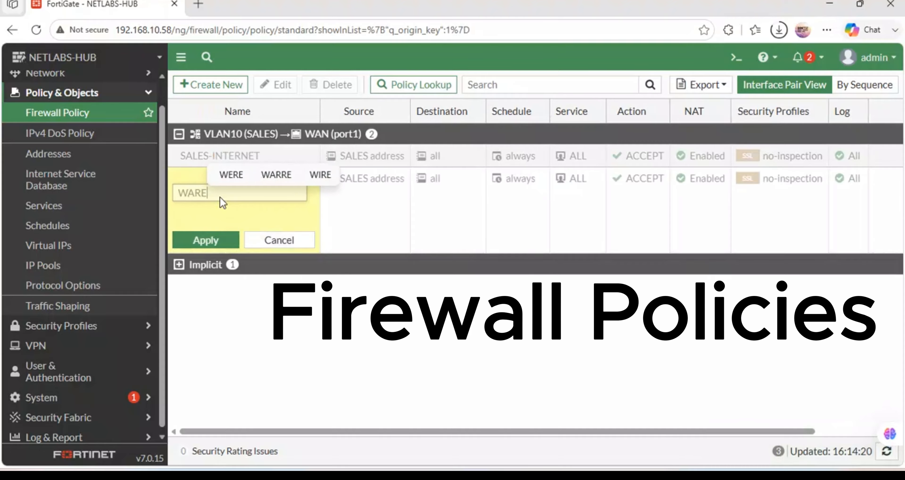
type("H")
key("BackSpace")
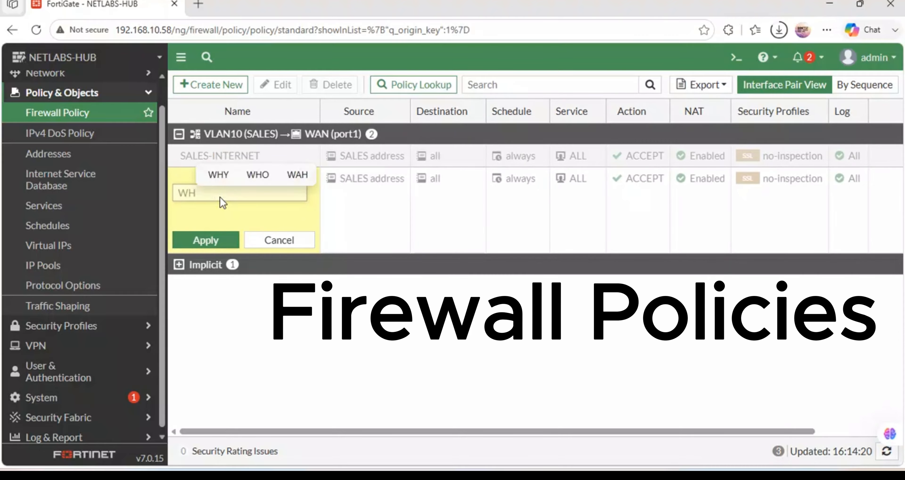
type("-INTERNET")
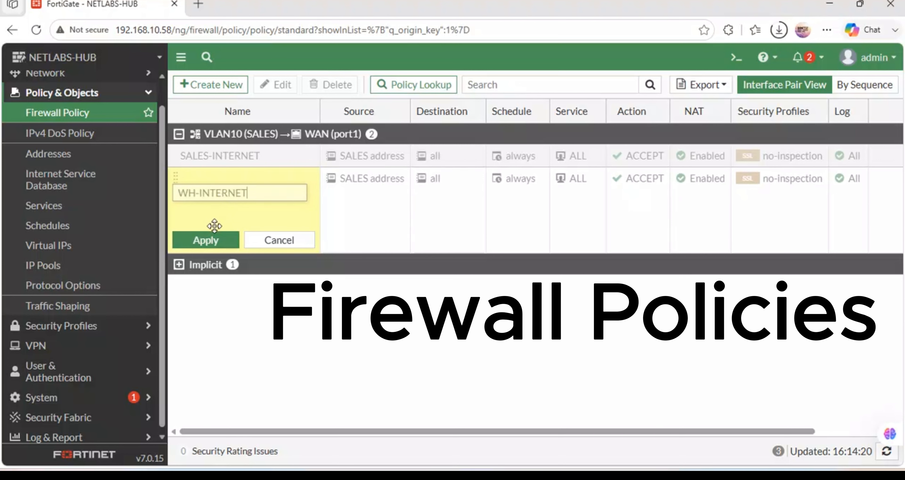
left_click(206, 240)
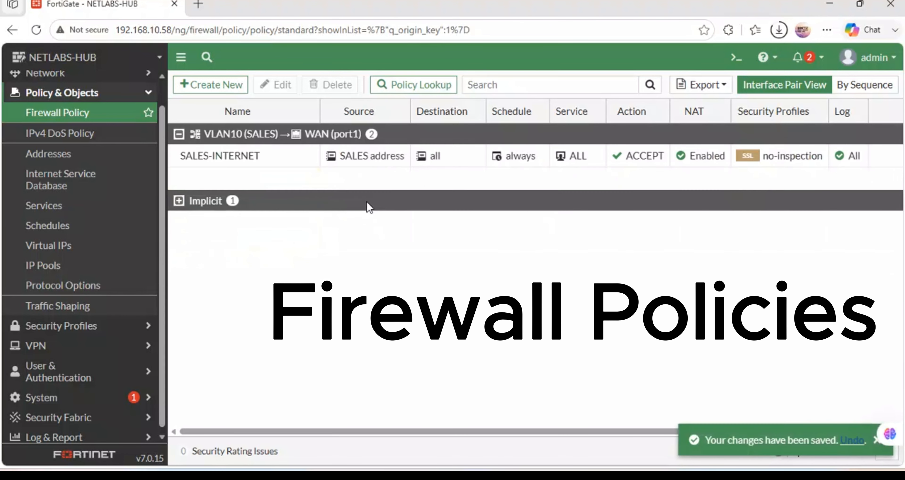
left_click(312, 176)
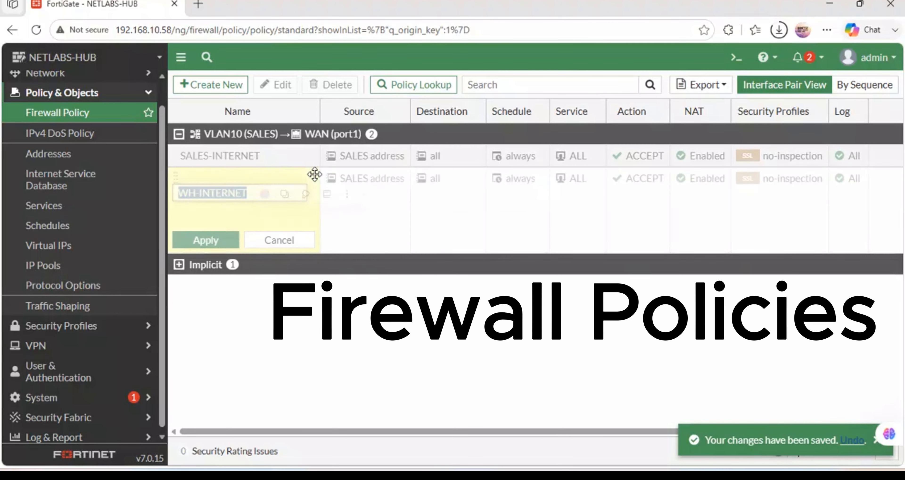
double_click(382, 179)
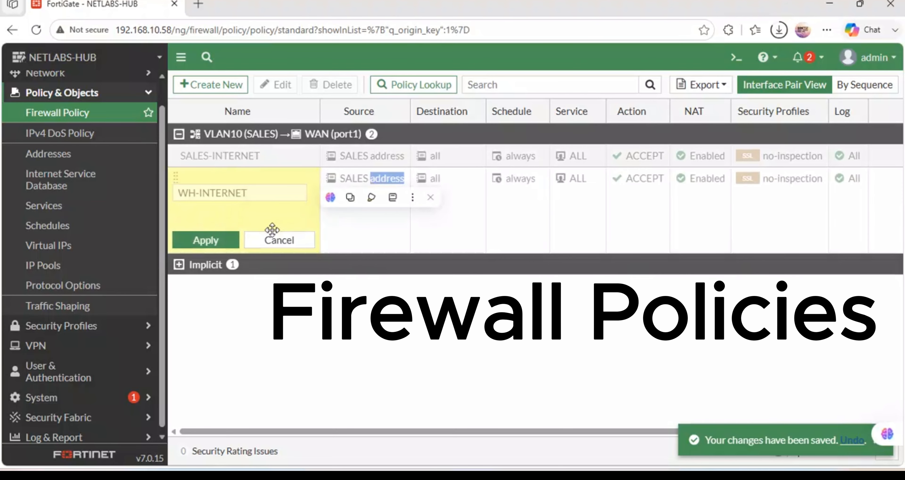
left_click(273, 242)
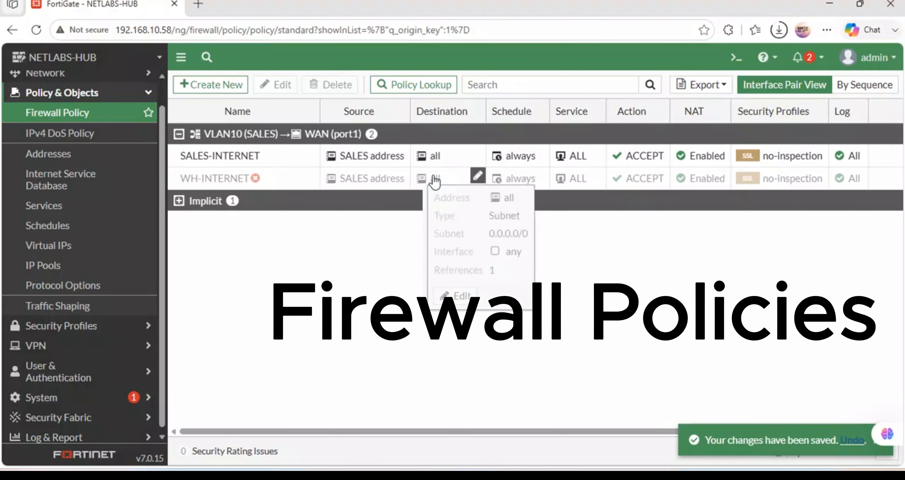
Open the WH-INTERNET policy for editing and set its incoming interface to VLAN20 (WAREHOUSE).
left_click(434, 181)
double_click(435, 181)
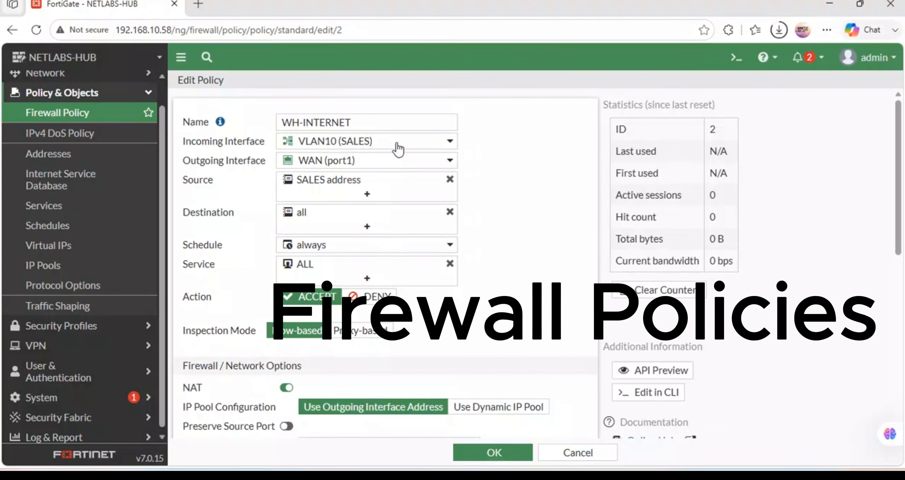
left_click(399, 150)
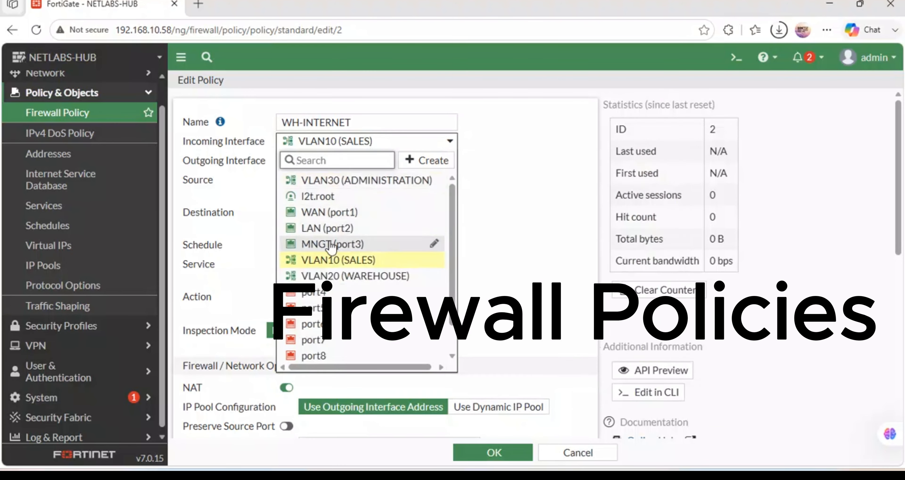
left_click(353, 276)
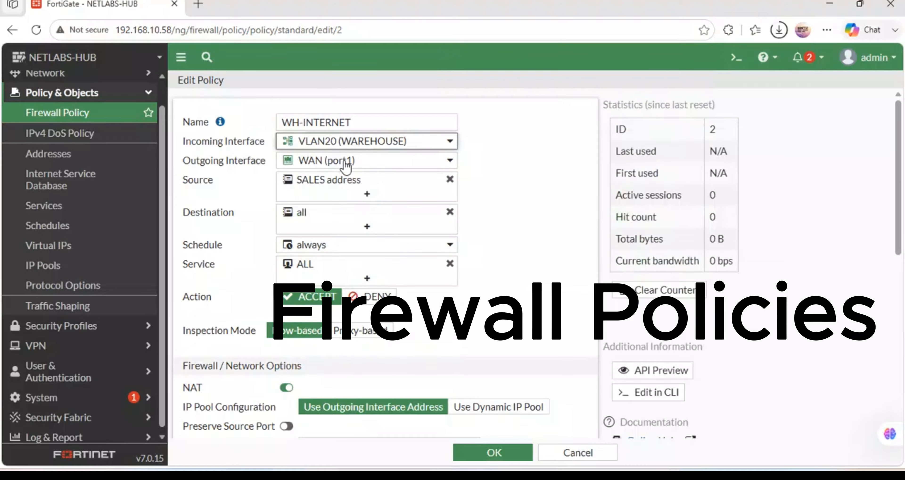
Replace the WH-INTERNET policy's source, SALES address, with WAREHOUSE address.
mouse_move(357, 166)
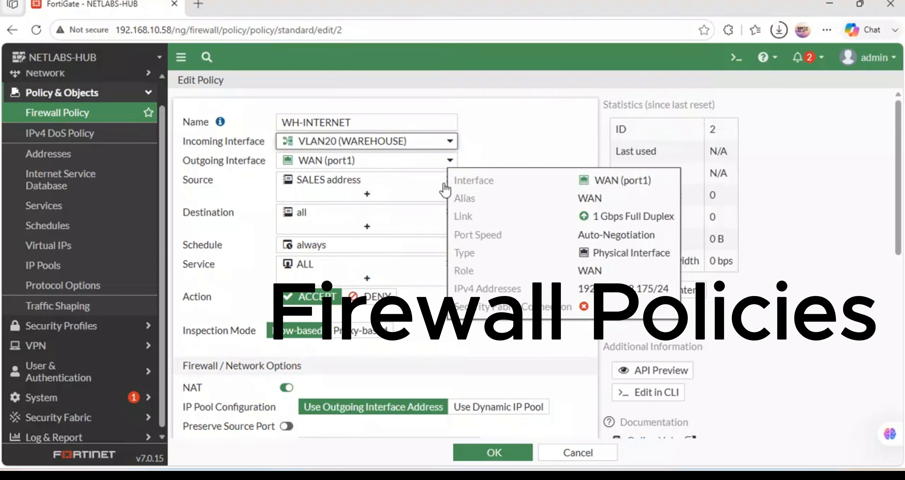
left_click(443, 183)
left_click(450, 180)
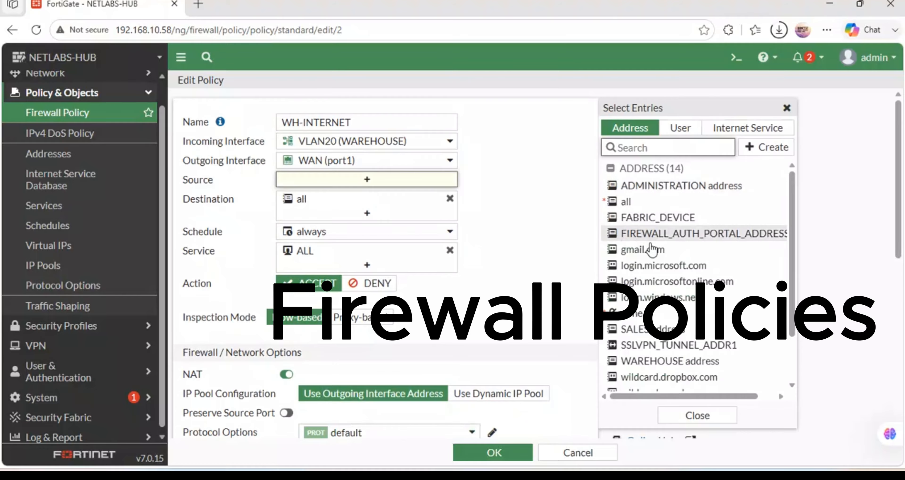
left_click(661, 361)
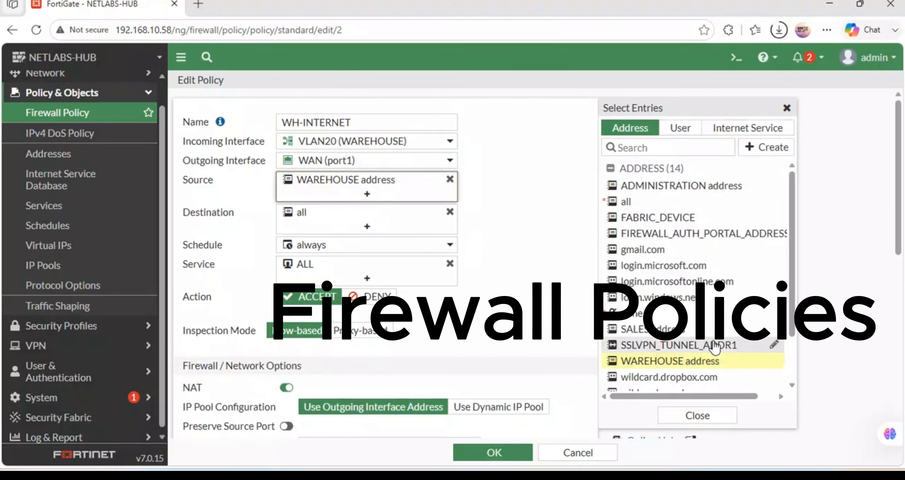
mouse_move(694, 369)
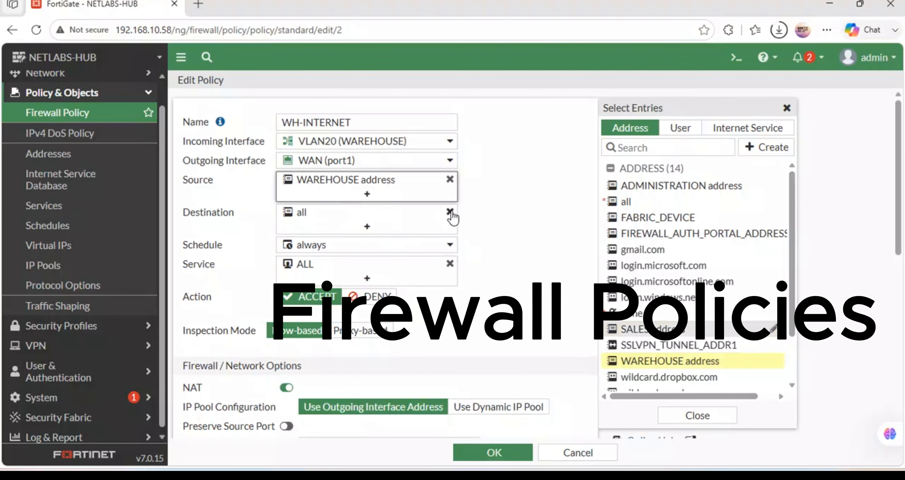
Enable the WH-INTERNET policy and save it.
scroll(416, 298, "down", 8)
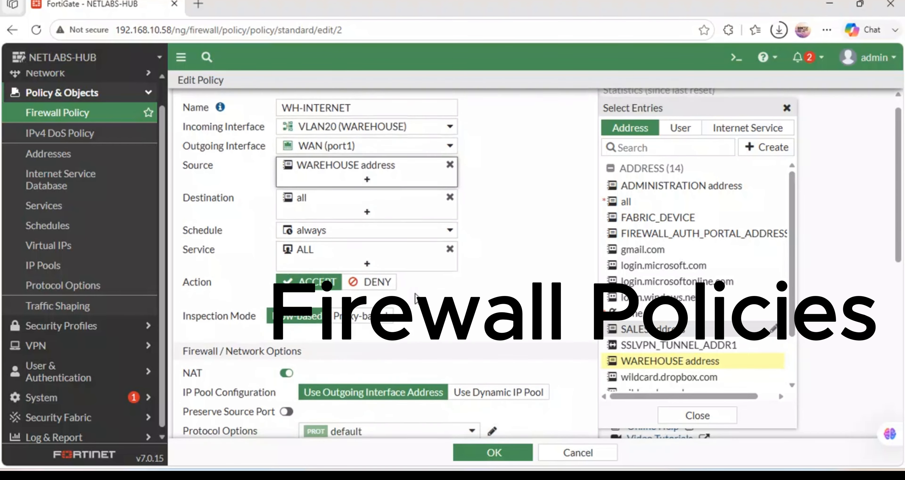
scroll(416, 297, "down", 3)
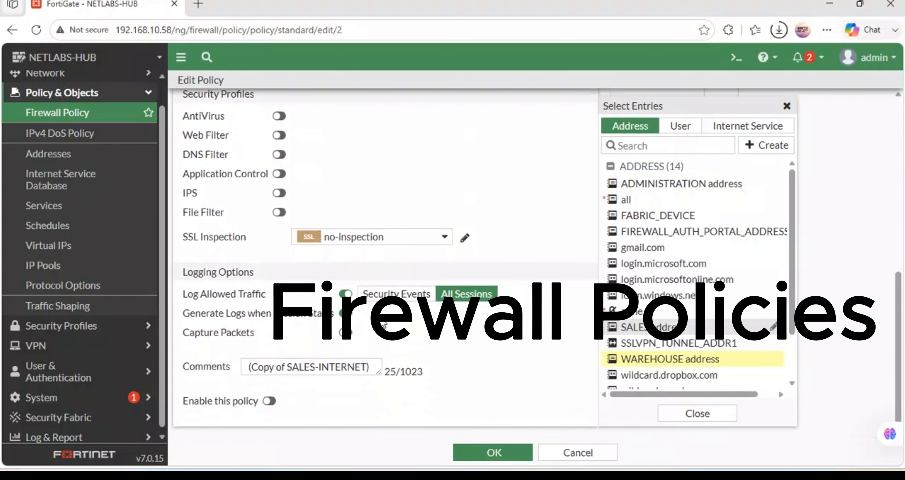
left_click(269, 401)
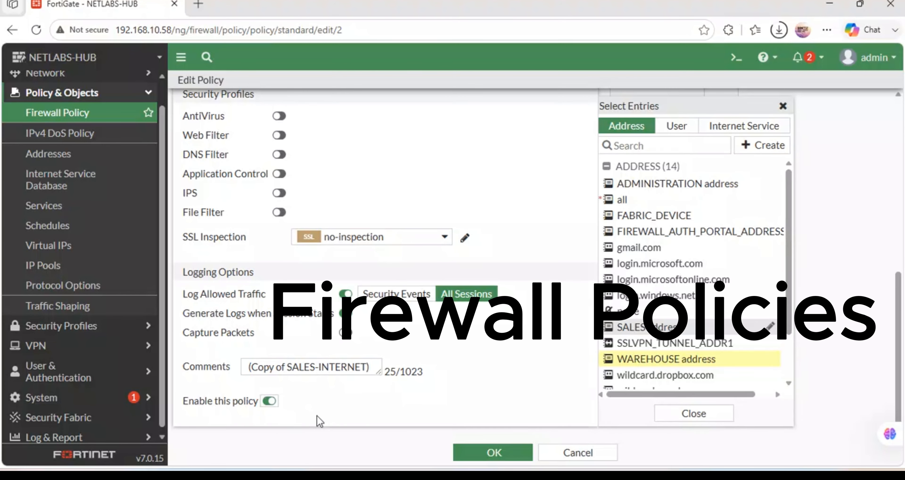
left_click(478, 456)
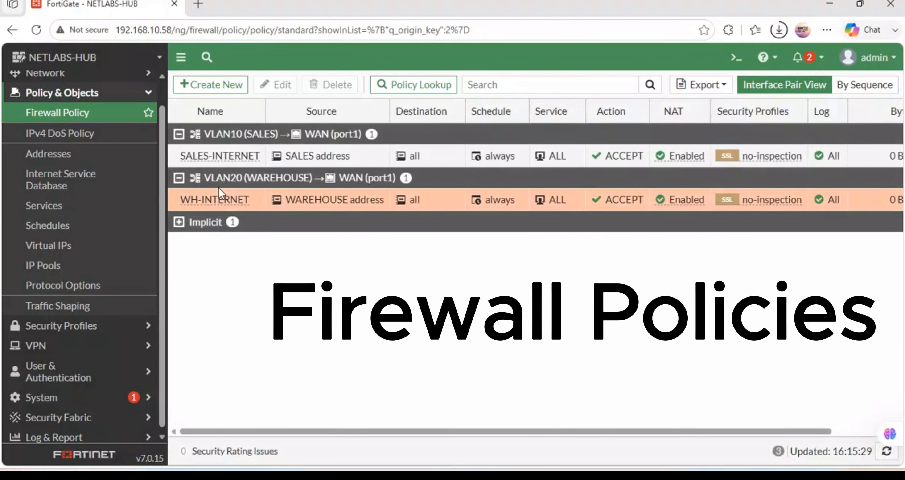
Copy the WH-INTERNET policy and paste the duplicate below it.
left_click(213, 199)
right_click(213, 198)
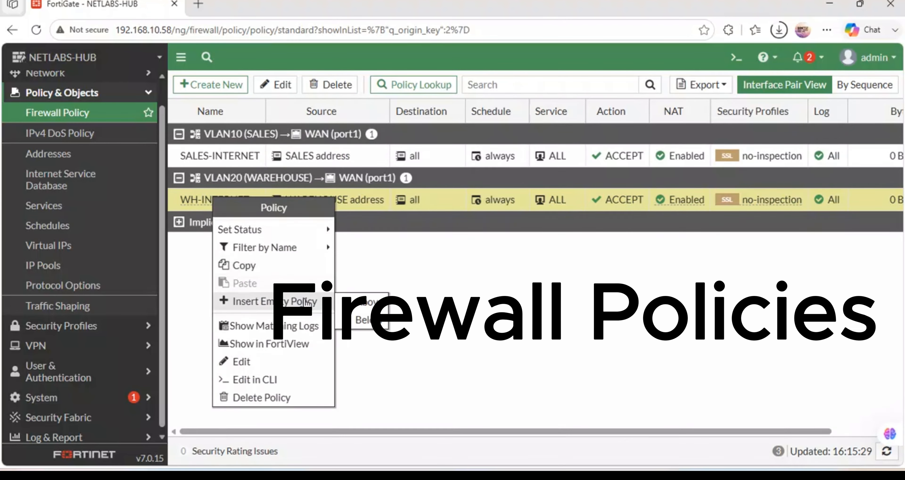
left_click(258, 268)
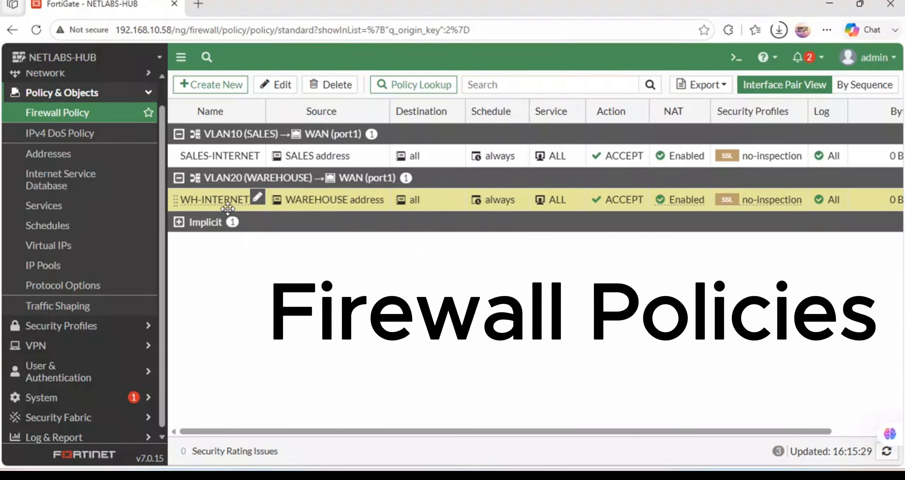
right_click(225, 207)
mouse_move(289, 293)
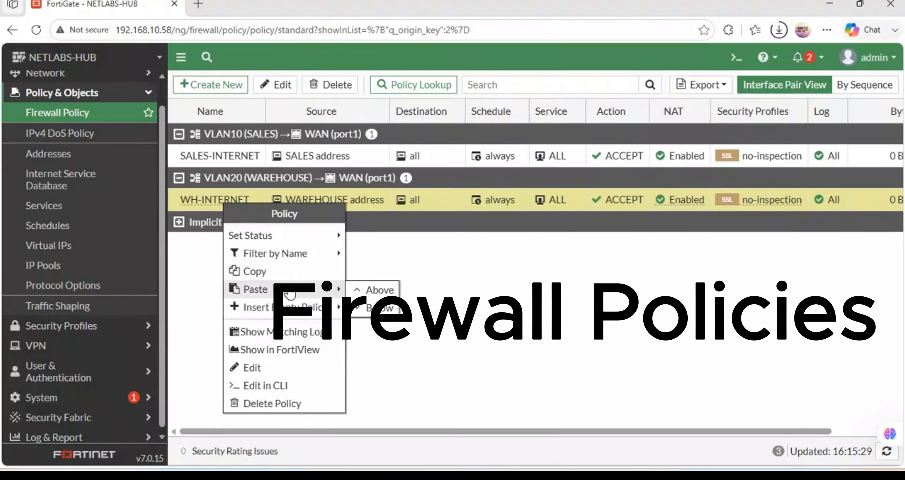
left_click(381, 307)
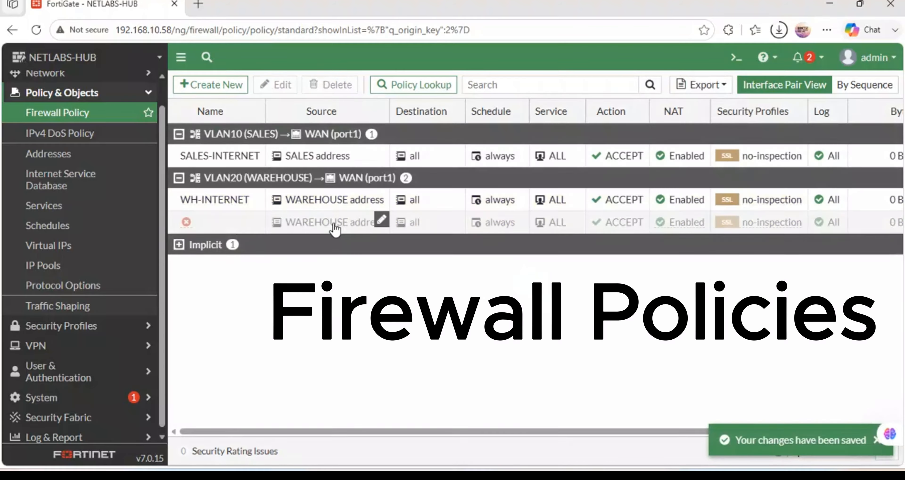
Open the new duplicate policy, name it ADMIN-INTERNET and set its incoming interface to VLAN30 (ADMINISTRATION).
double_click(333, 227)
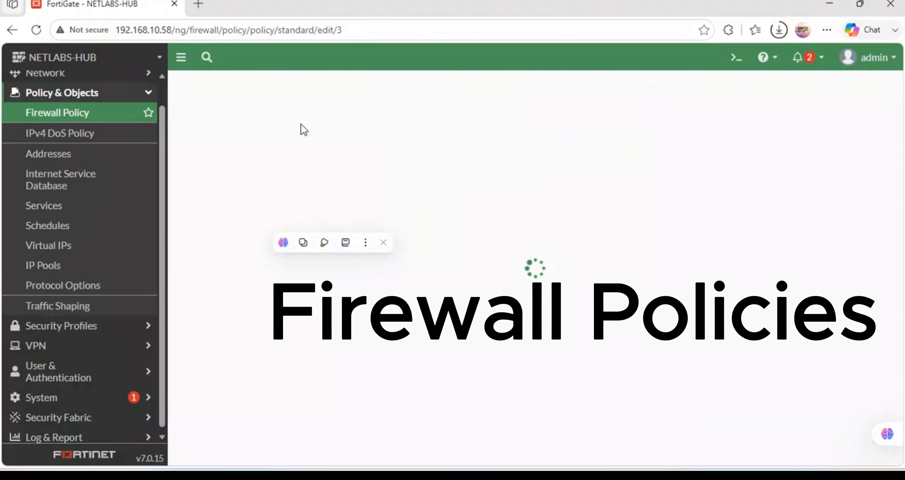
left_click(298, 121)
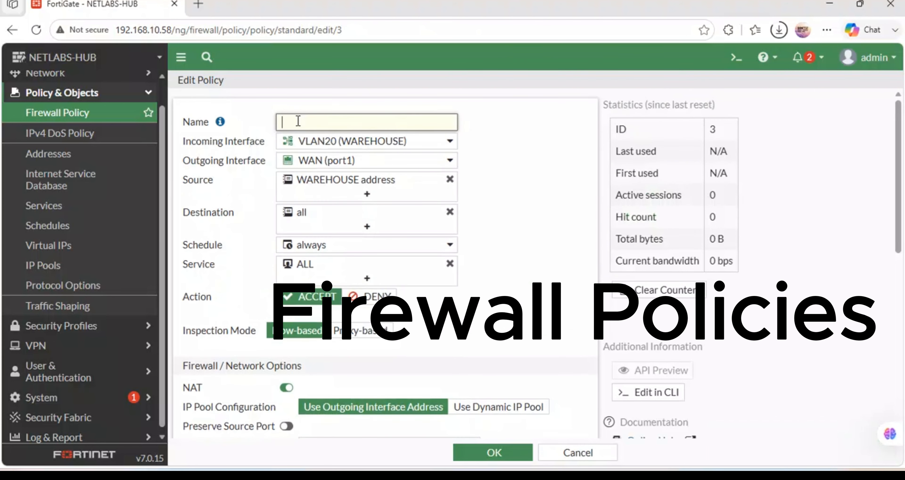
type("ADMIN-INTERNET")
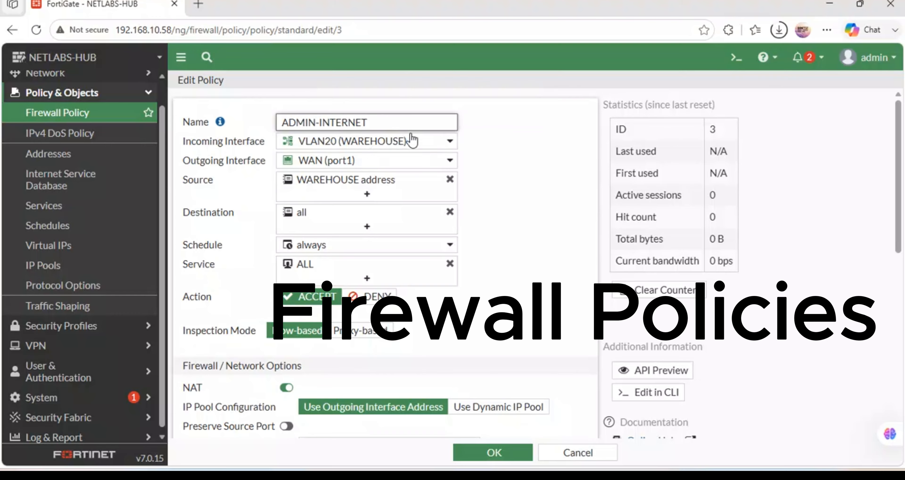
left_click(404, 141)
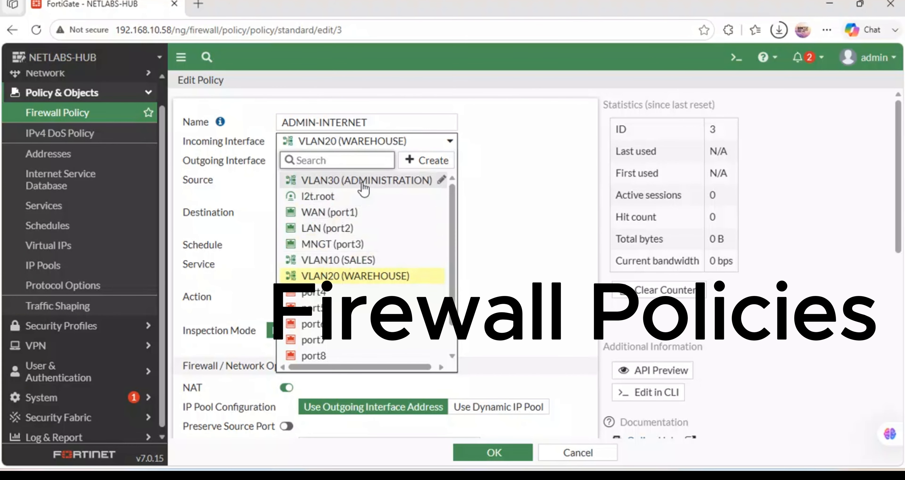
left_click(355, 180)
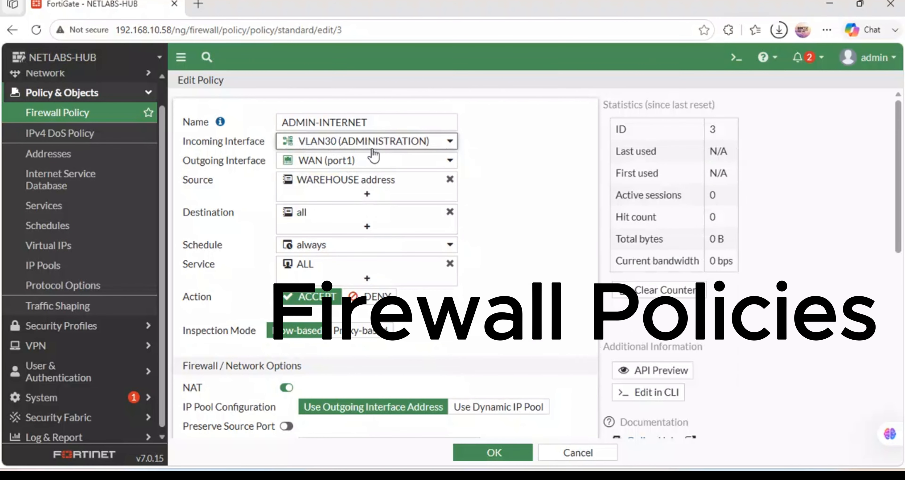
Add ADMINISTRATION address as the ADMIN-INTERNET policy's source and remove WAREHOUSE address from it.
mouse_move(351, 169)
left_click(442, 187)
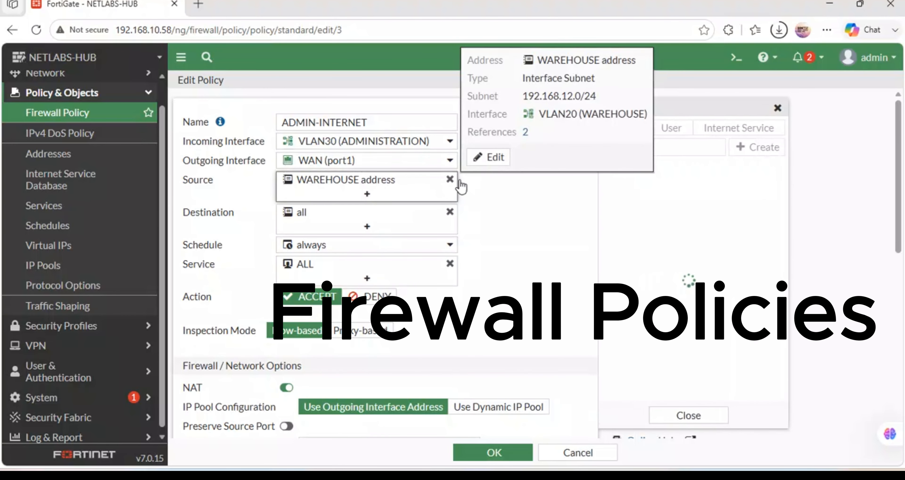
left_click(661, 186)
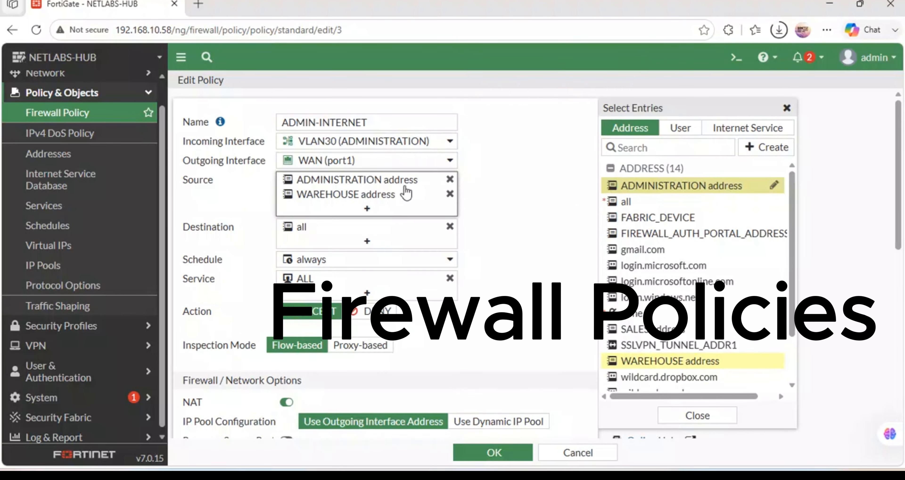
left_click(450, 194)
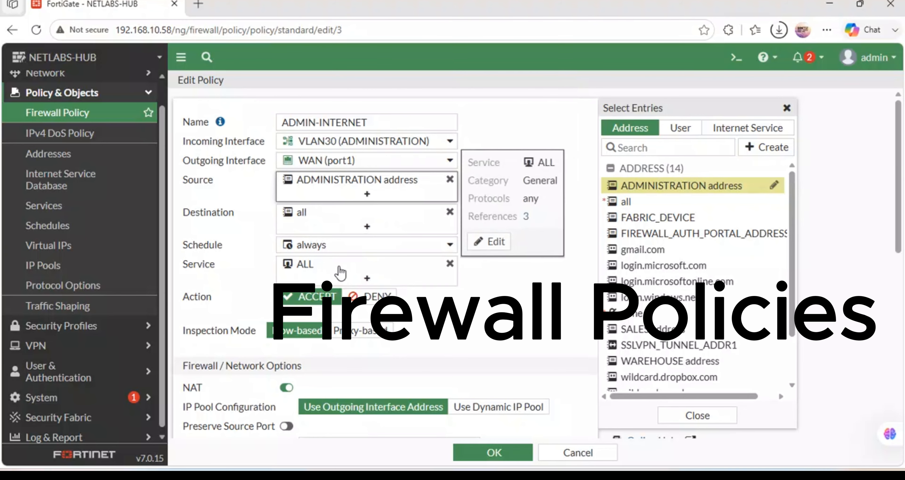
Enable the ADMIN-INTERNET policy and save it.
scroll(340, 272, "down", 2)
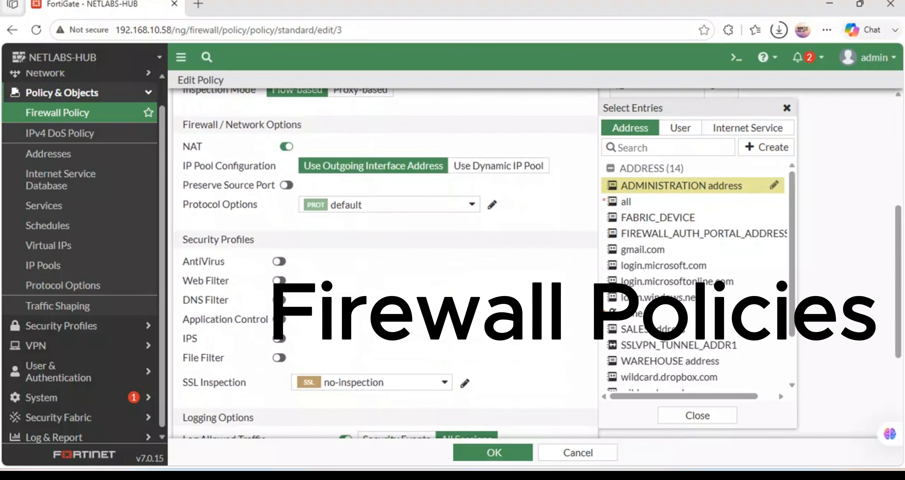
scroll(371, 306, "down", 5)
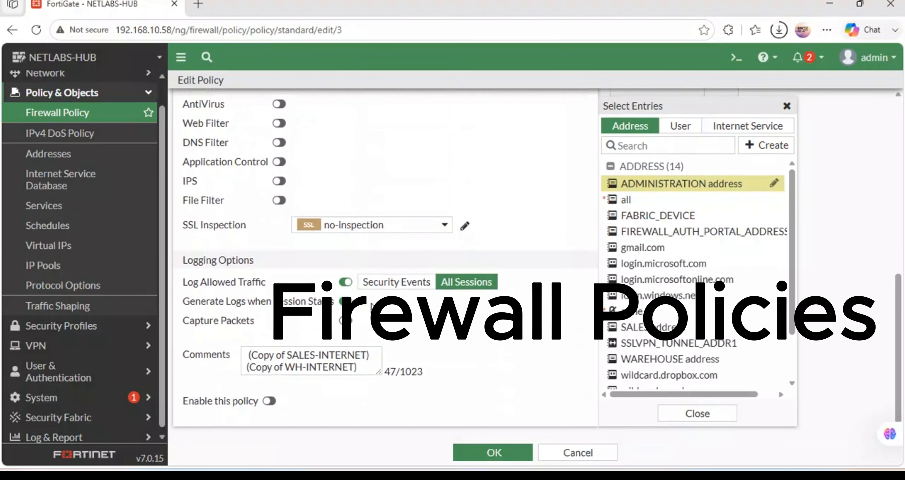
left_click(270, 400)
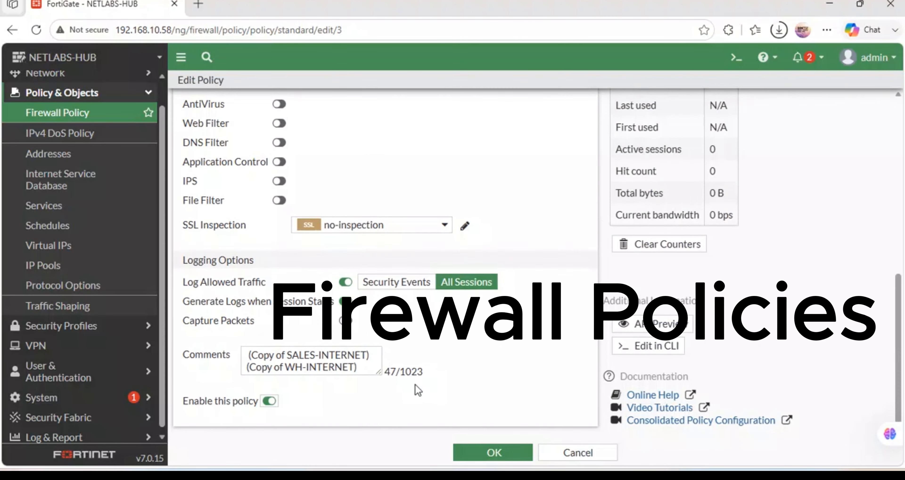
left_click(494, 452)
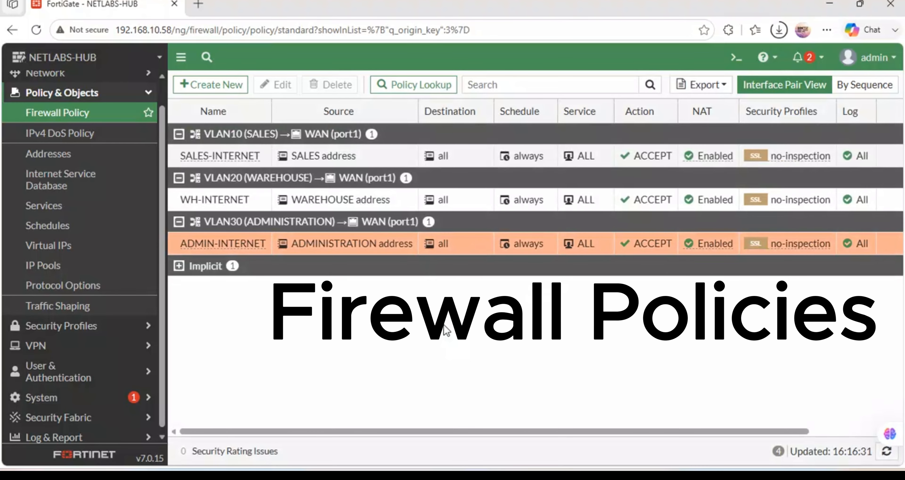
Switch to the CustomerCare PuTTY console and ping 8.8.8.8 from PC2, interrupting it after the first replies are due.
mouse_move(454, 475)
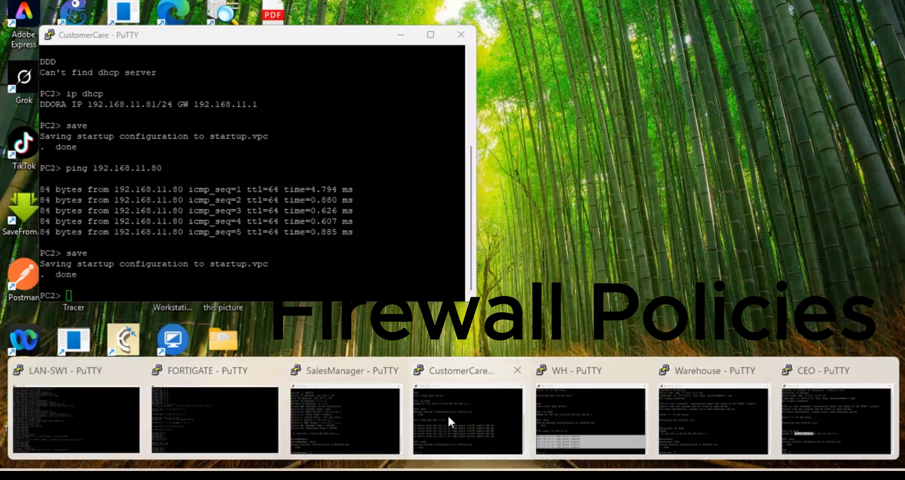
left_click(448, 414)
type("pi")
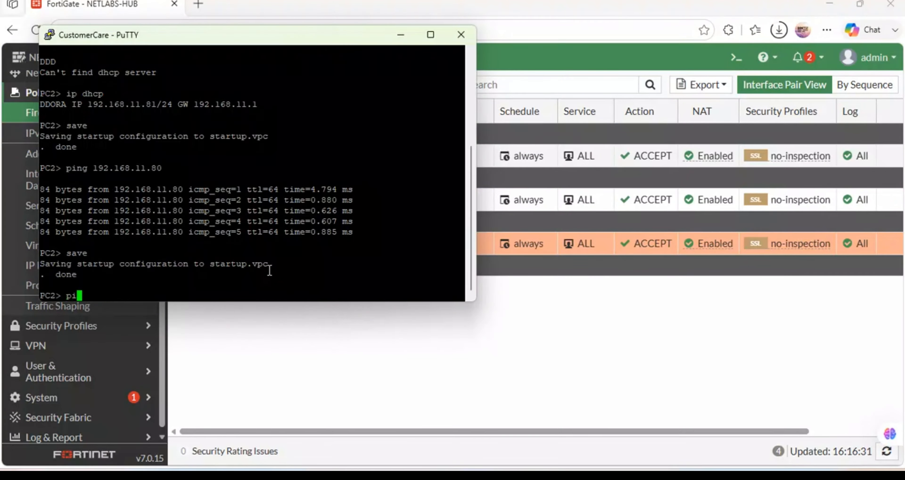
type("ng 8.8.8.8")
key("Return")
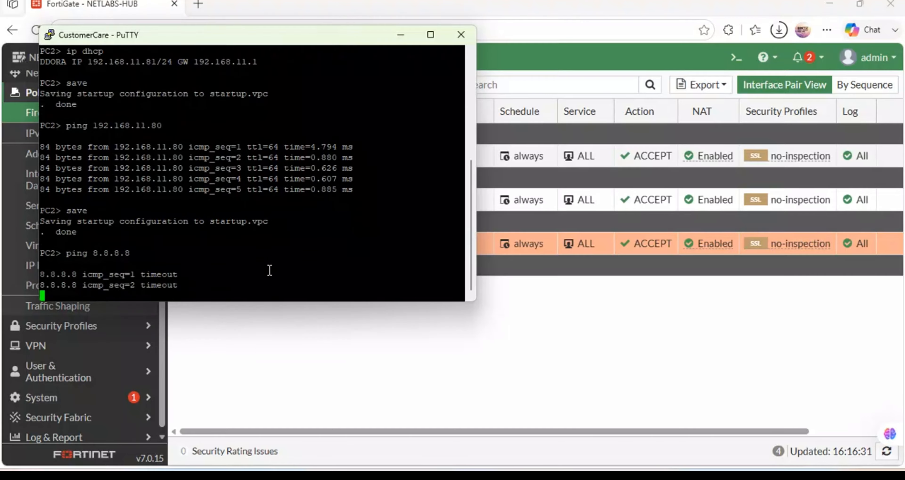
key("ctrl+c")
key("Return")
key("Return")
Run a continuous ping from PC2 to 192.168.122.1, and bring up the GNS3 network topology.
type("p")
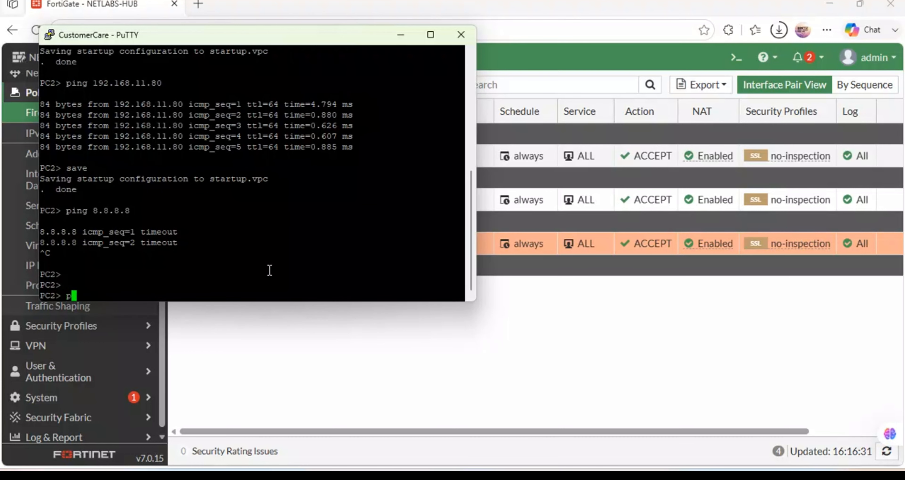
type("ing 192.168.12")
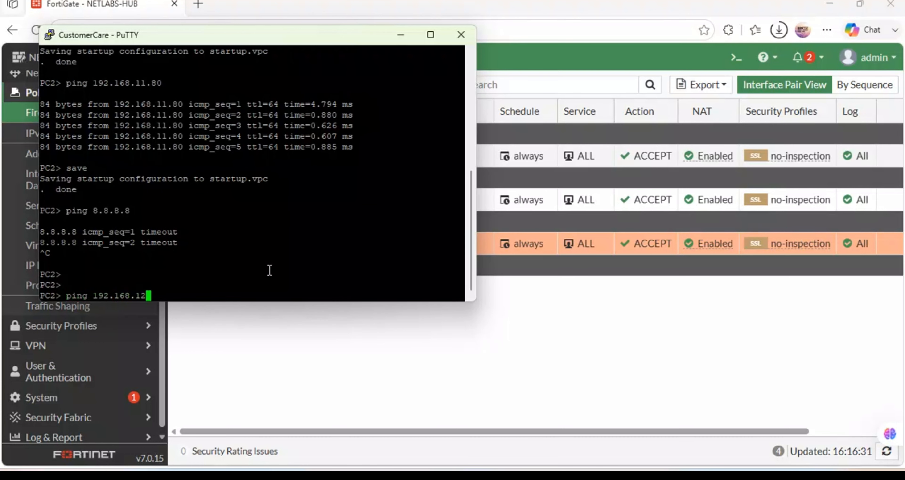
type("2.1 -t")
key("Return")
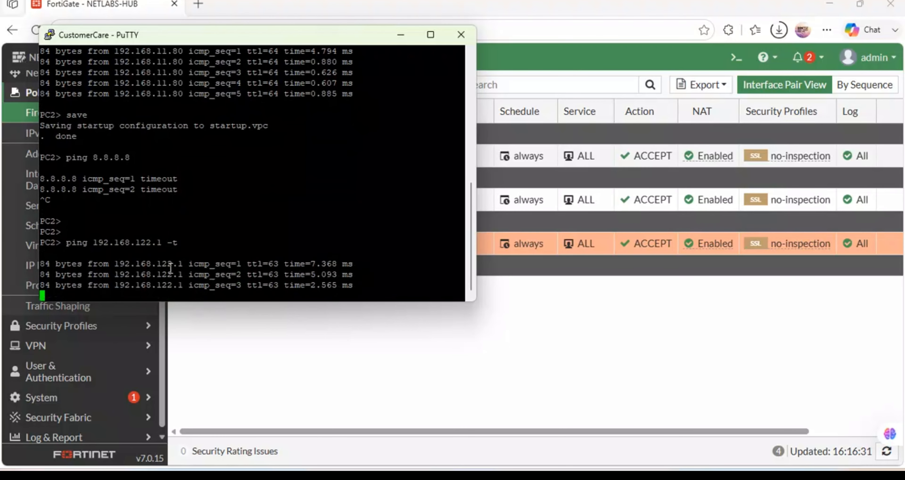
left_click(474, 419)
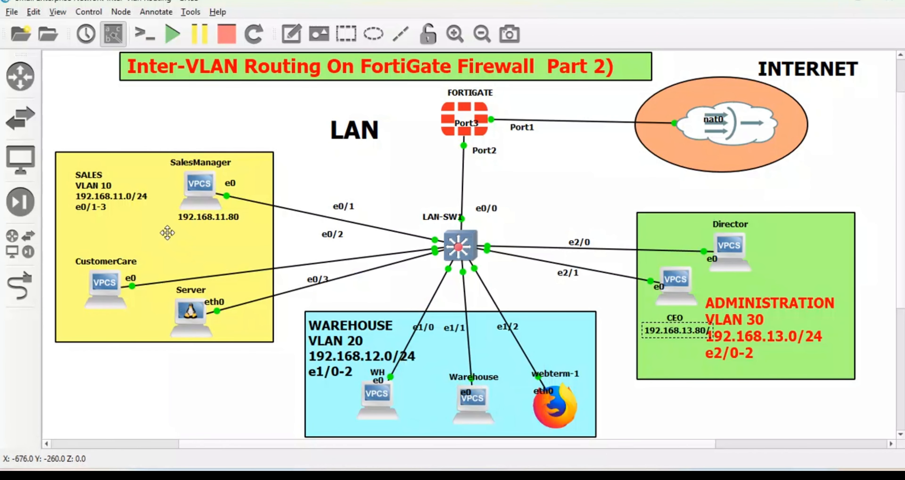
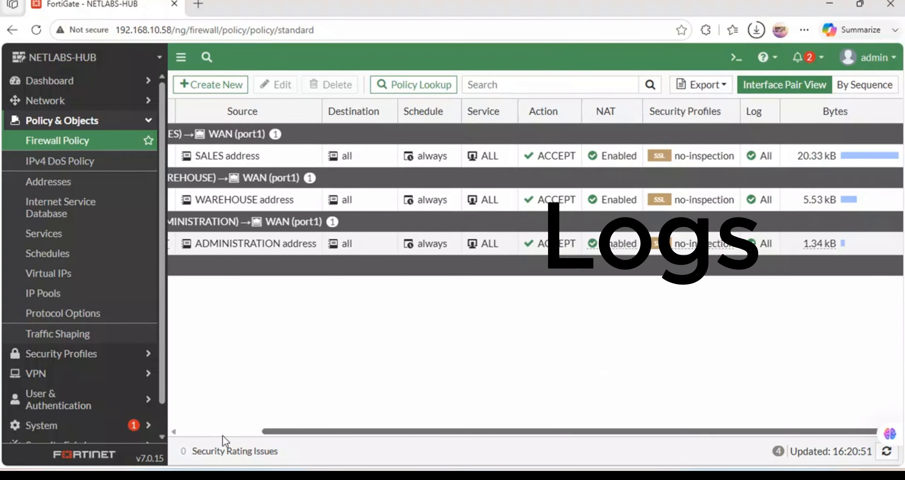
Open the FortiGate forward traffic logs and examine the entries' sources, destinations and the ADMIN-INTERNET policy details.
scroll(94, 378, "down", 1)
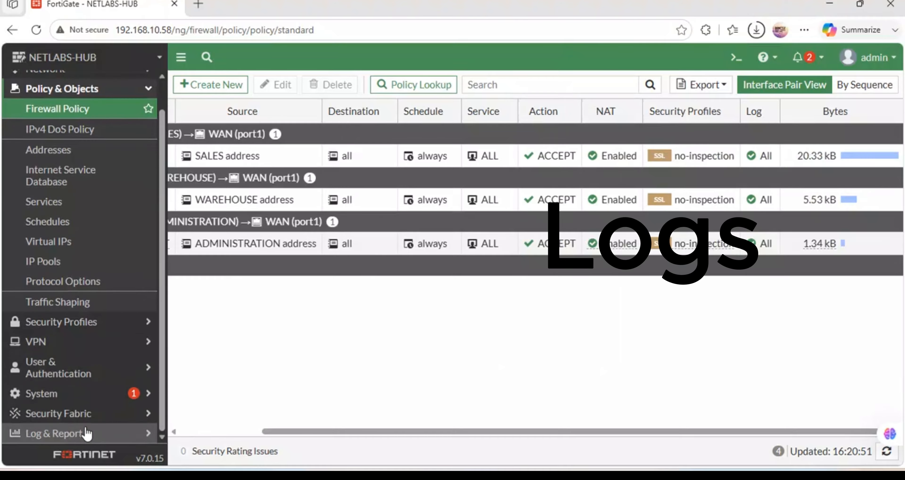
left_click(86, 431)
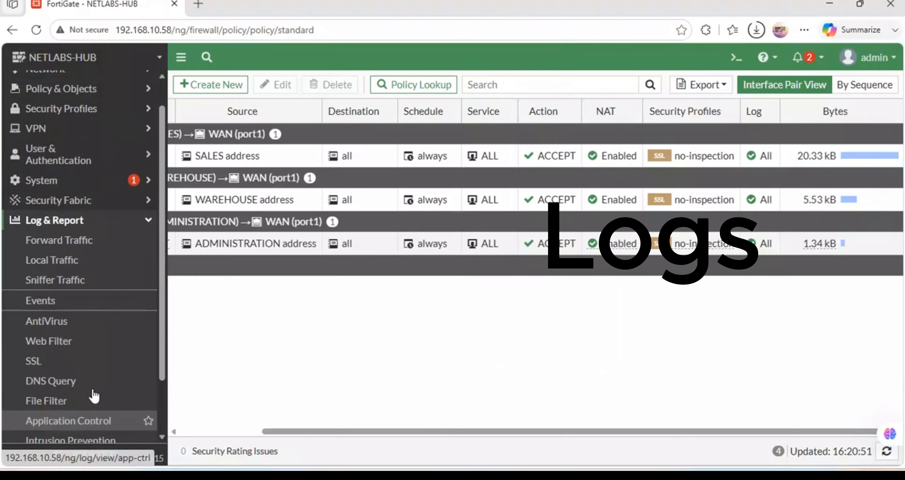
left_click(73, 246)
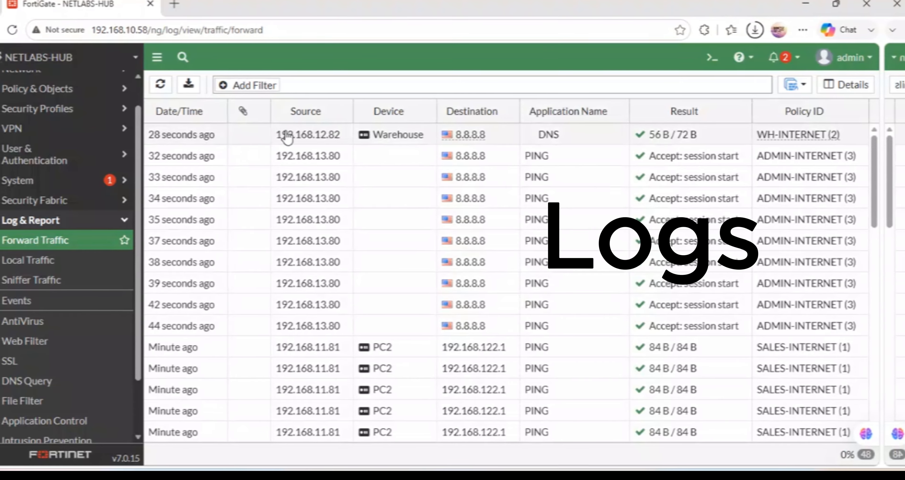
mouse_move(410, 136)
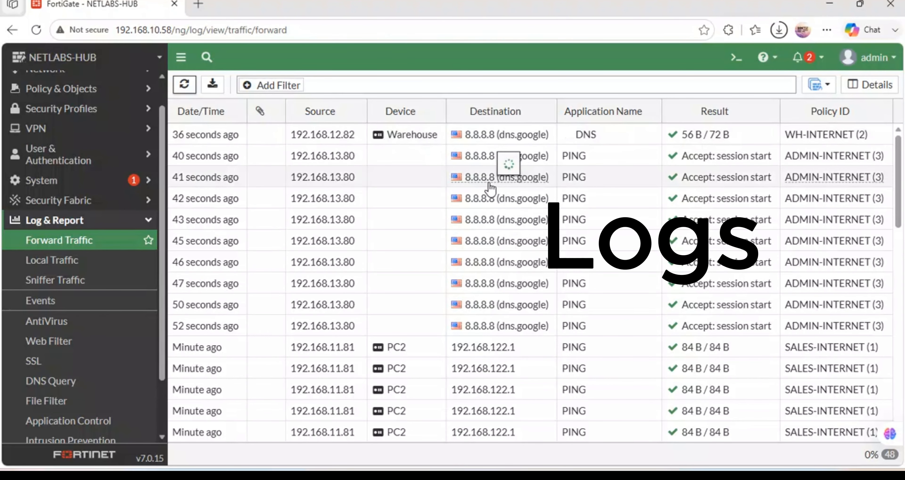
mouse_move(525, 184)
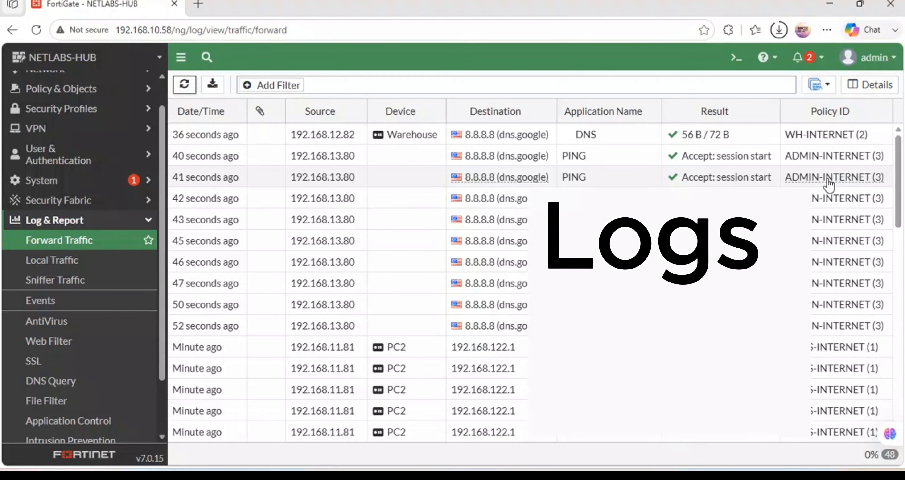
mouse_move(829, 182)
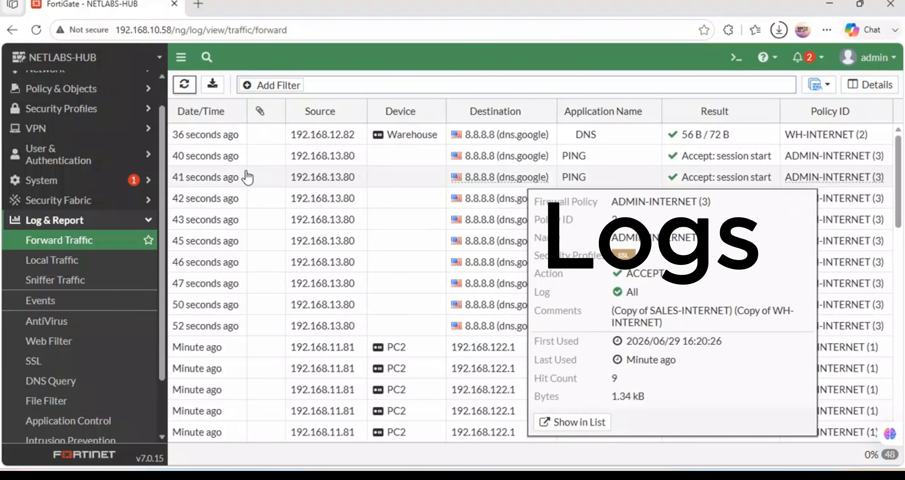
Create a new firewall policy named SALES-WH.
left_click(61, 89)
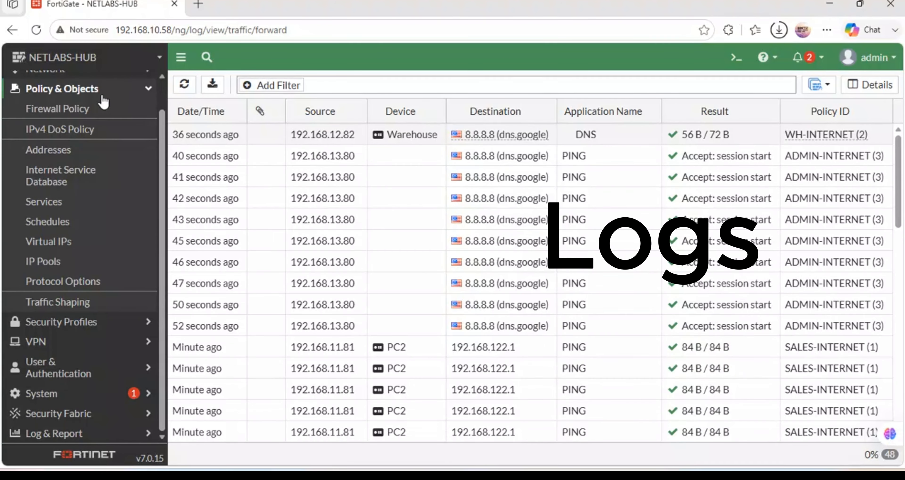
left_click(75, 116)
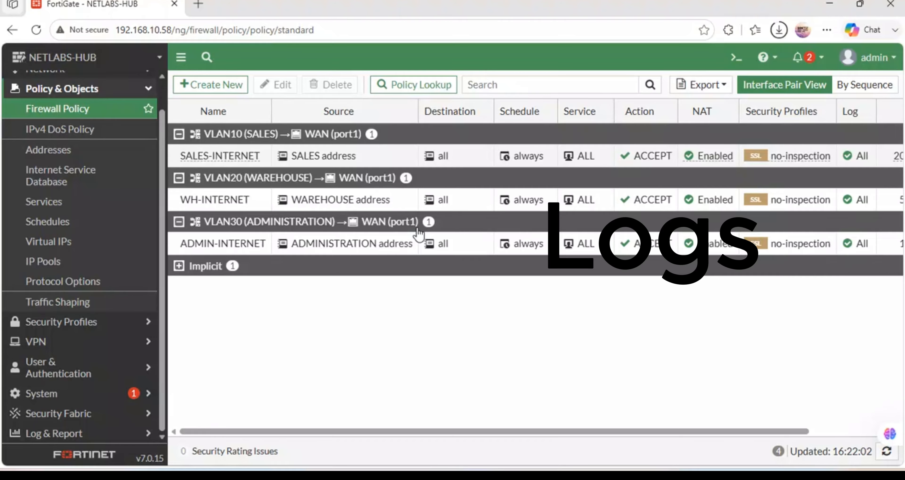
left_click(212, 86)
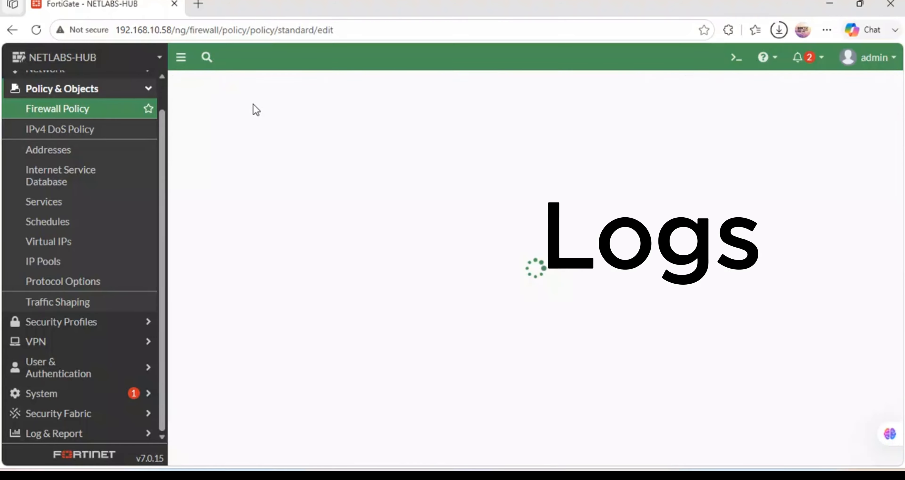
left_click(294, 125)
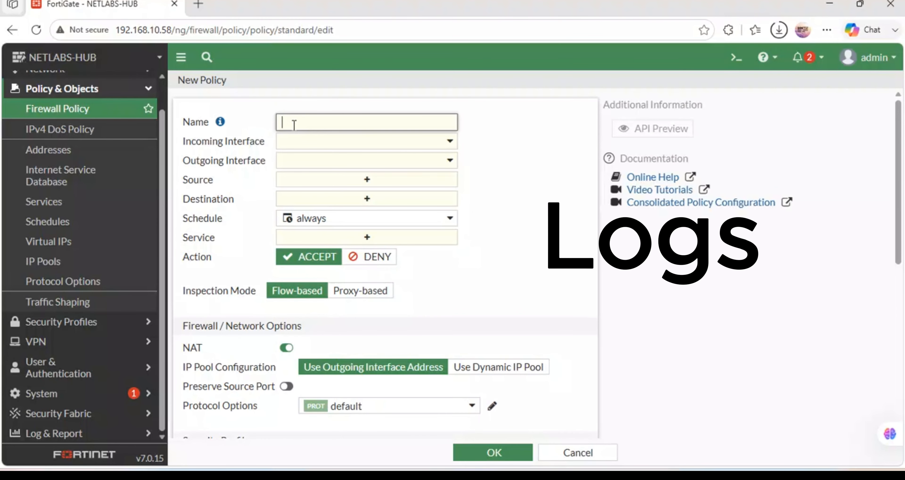
type("SALES")
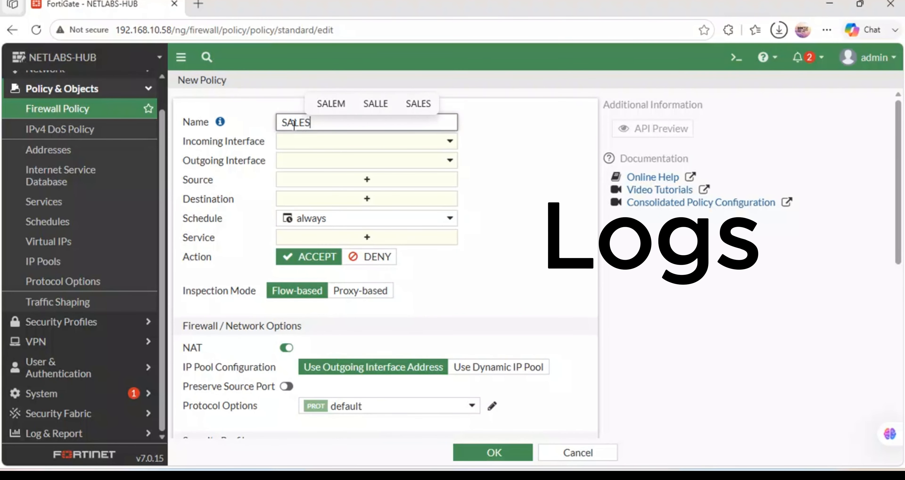
type("-WH")
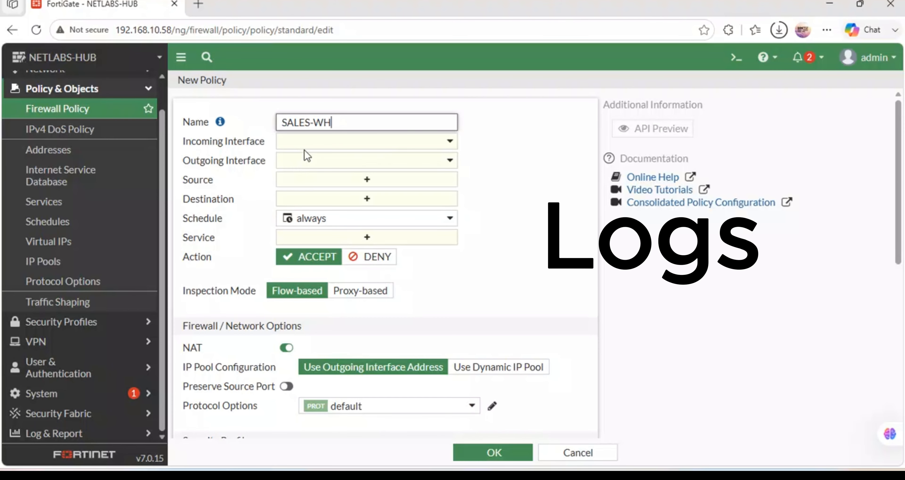
Set the SALES-WH policy's incoming interface to VLAN10 (SALES) and outgoing interface to VLAN20 (WAREHOUSE).
left_click(305, 147)
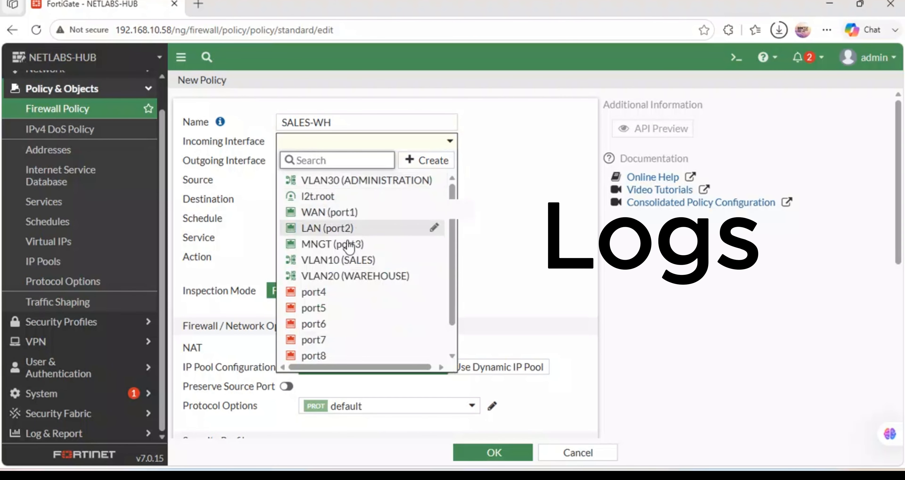
left_click(346, 260)
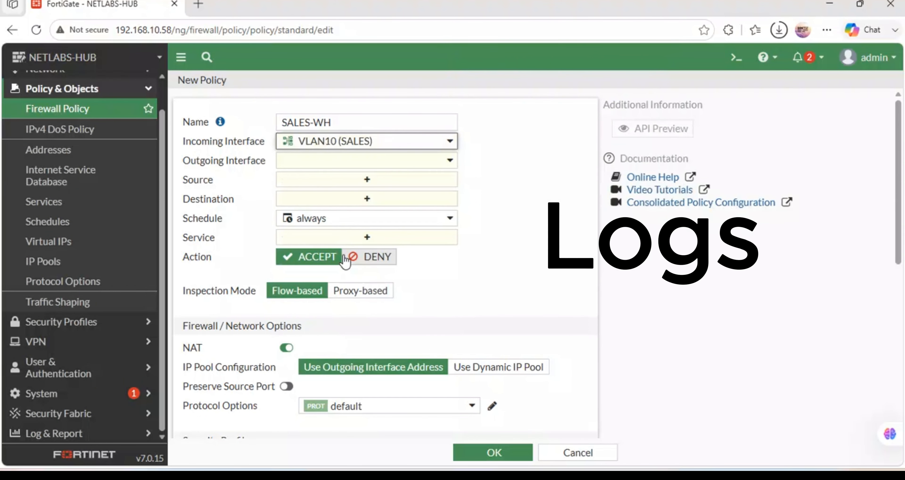
left_click(335, 163)
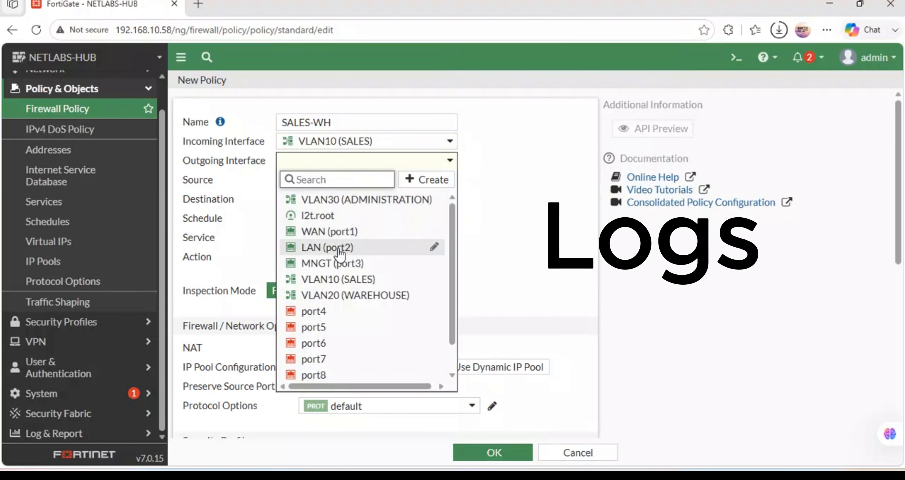
left_click(344, 296)
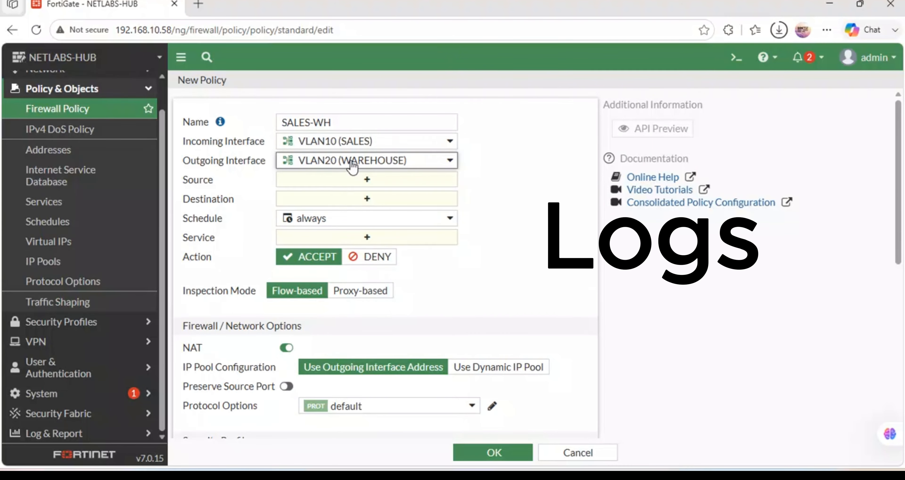
Set the SALES-WH policy's source to SALES address, destination to WAREHOUSE address and service to ALL.
left_click(344, 182)
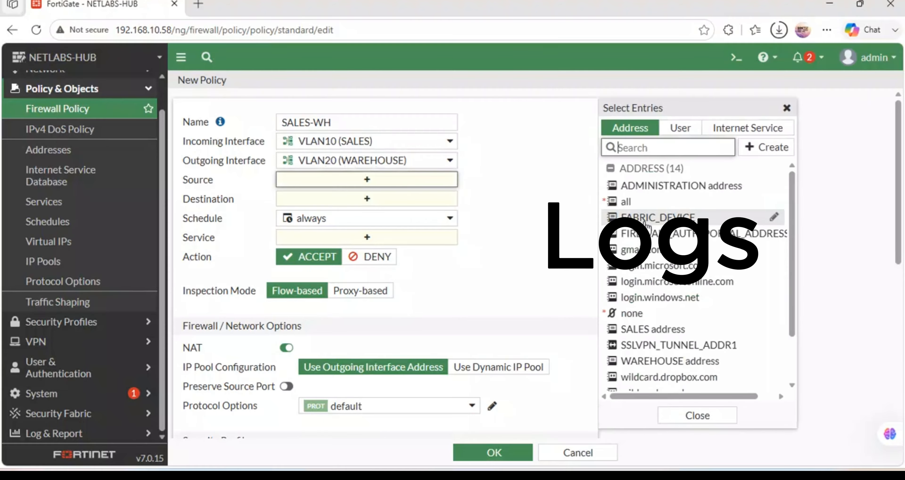
left_click(646, 329)
left_click(368, 211)
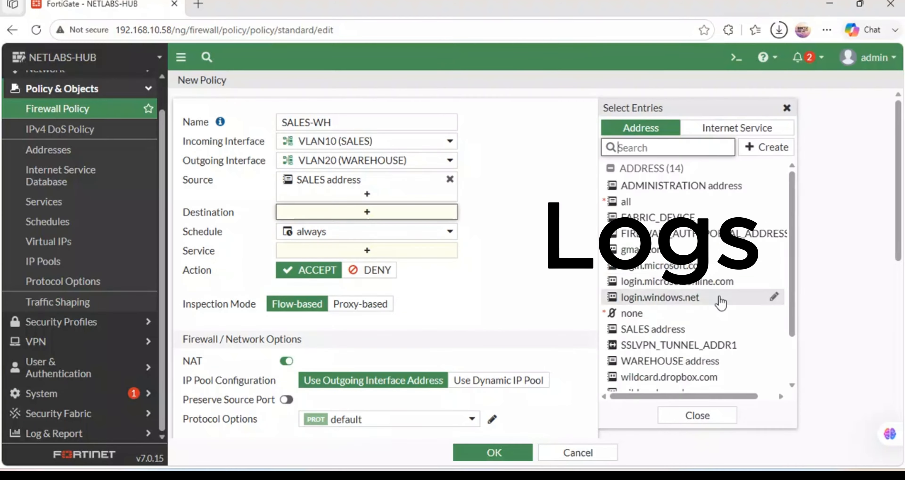
left_click(664, 362)
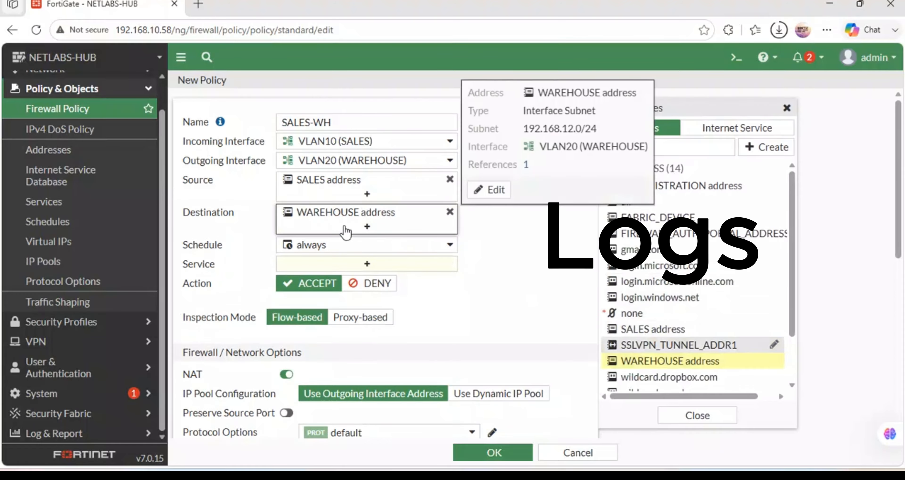
left_click(344, 265)
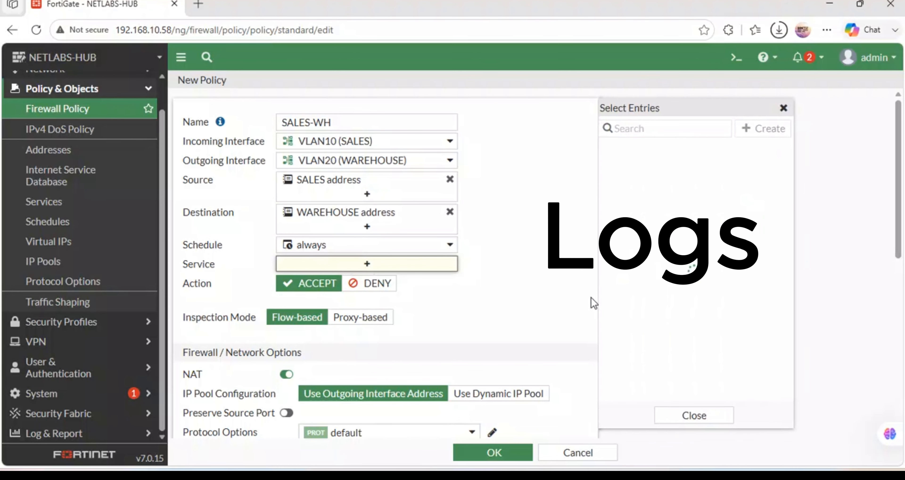
Log all sessions for the SALES-WH policy, including logs when sessions start, and save the policy.
scroll(494, 192, "down", 6)
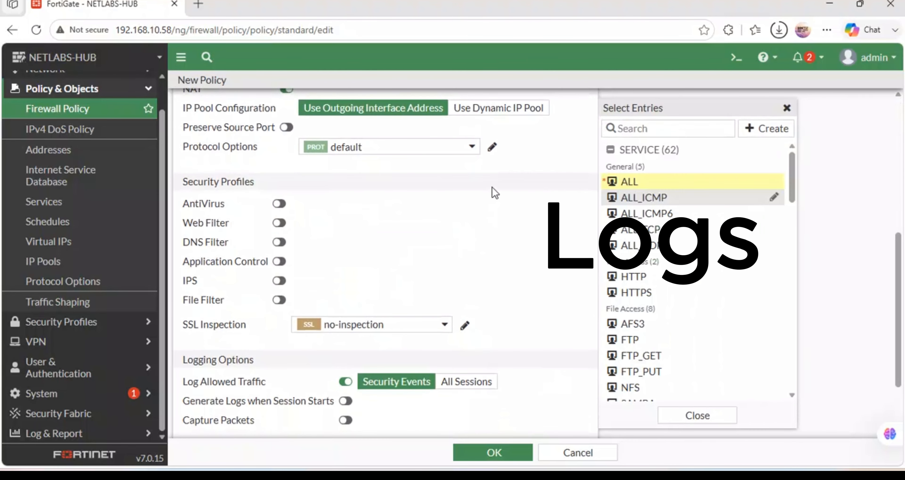
left_click(475, 382)
scroll(421, 363, "down", 3)
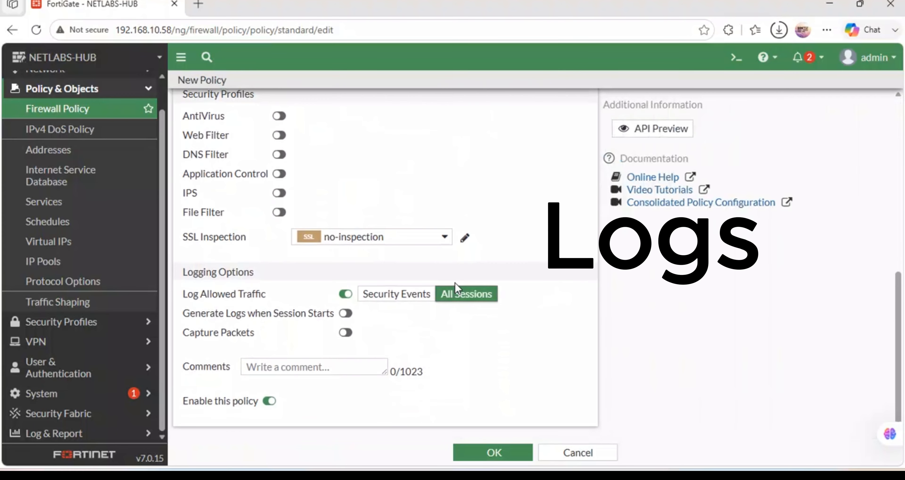
left_click(345, 313)
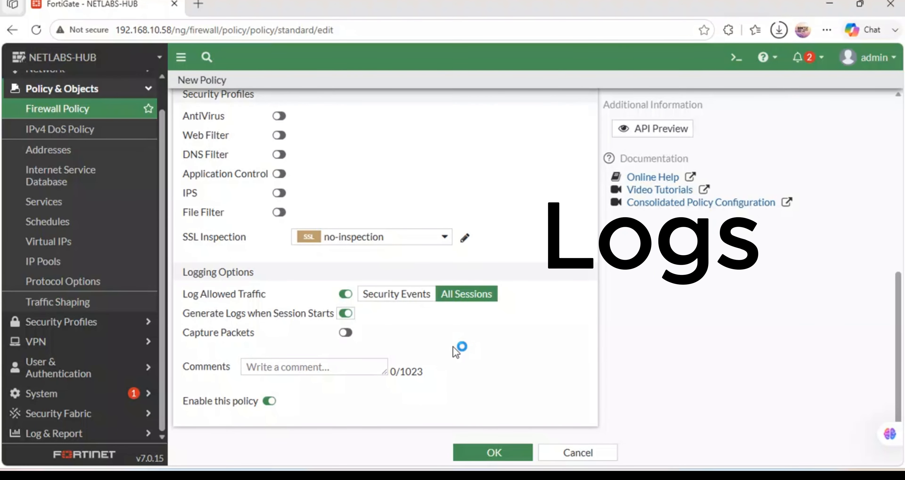
left_click(479, 453)
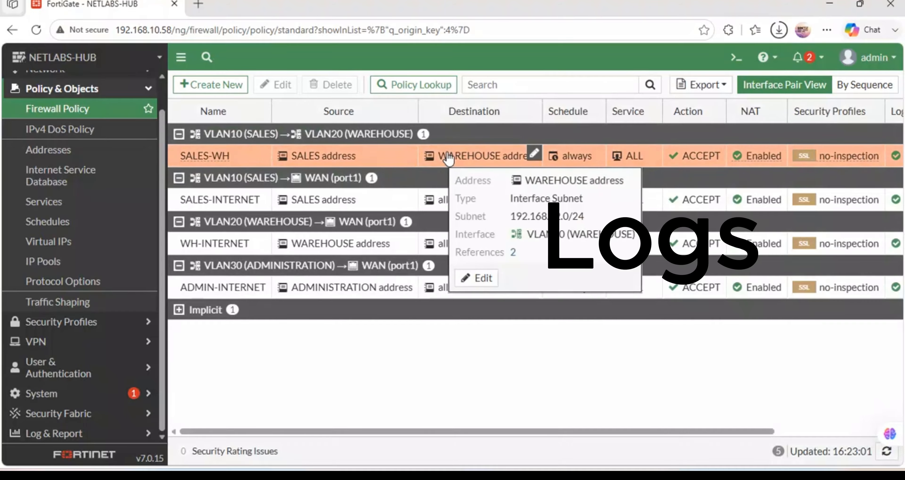
Copy the SALES-WH policy and paste the duplicate above it in the firewall policy list.
left_click(429, 157)
mouse_move(350, 157)
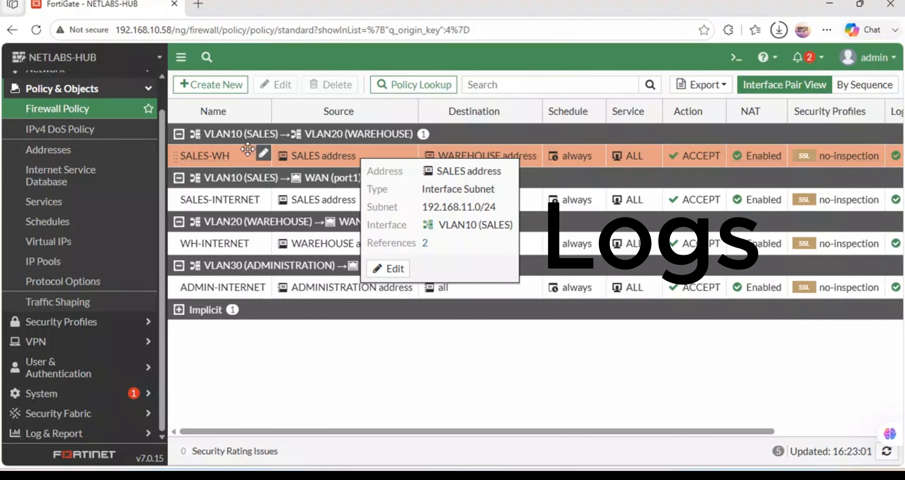
left_click(239, 148)
right_click(236, 154)
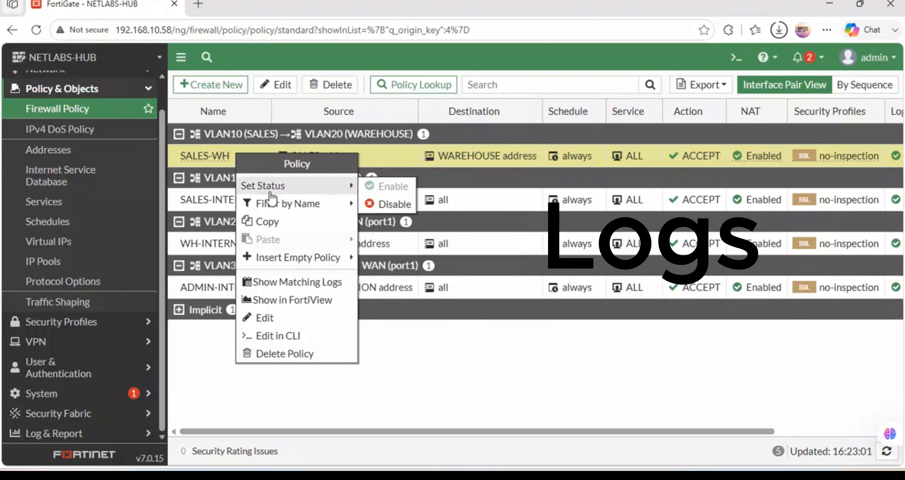
left_click(258, 221)
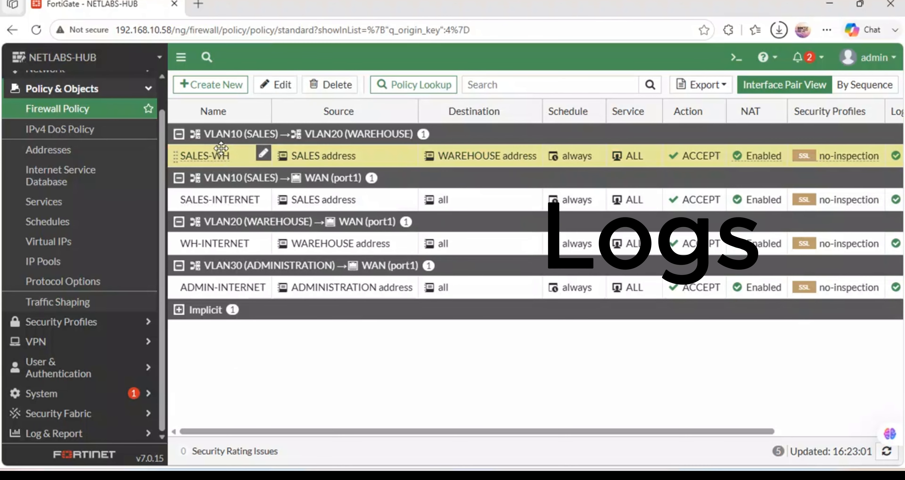
right_click(215, 157)
mouse_move(297, 248)
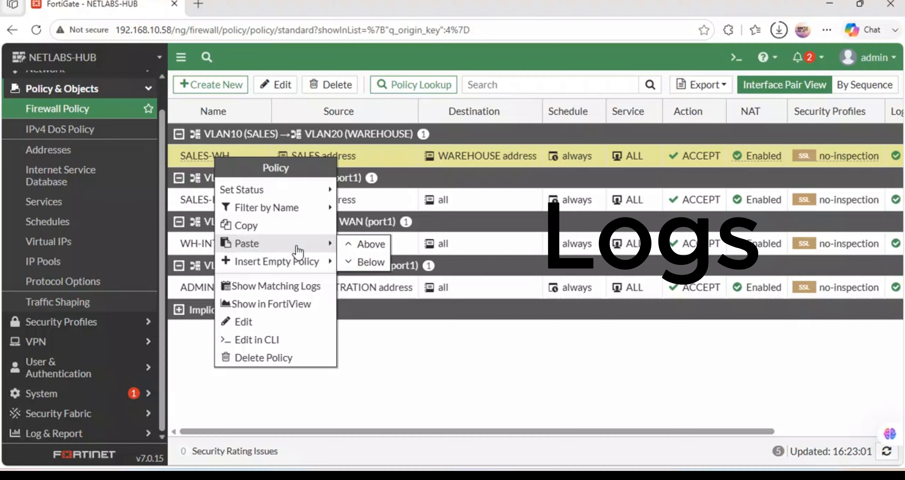
left_click(365, 248)
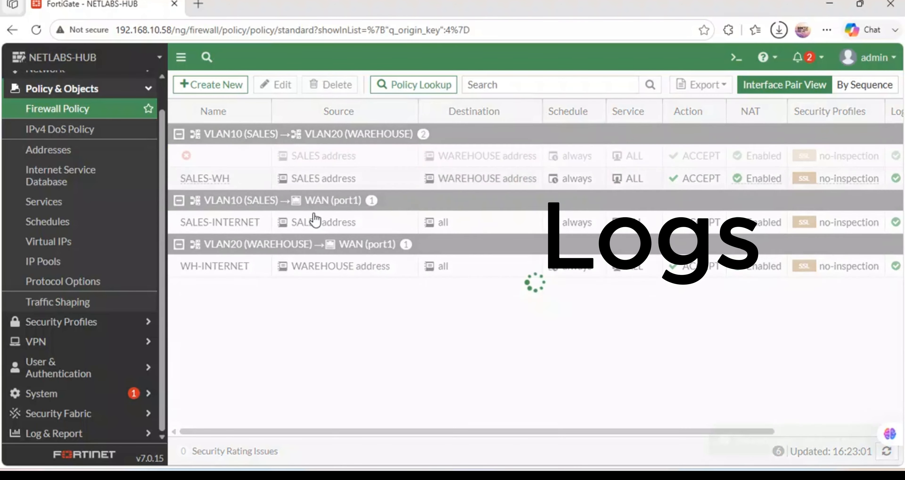
Name the pasted policy WH-SALES and set its incoming interface to VLAN20 (WAREHOUSE) and outgoing interface to VLAN10 (SALES).
double_click(312, 155)
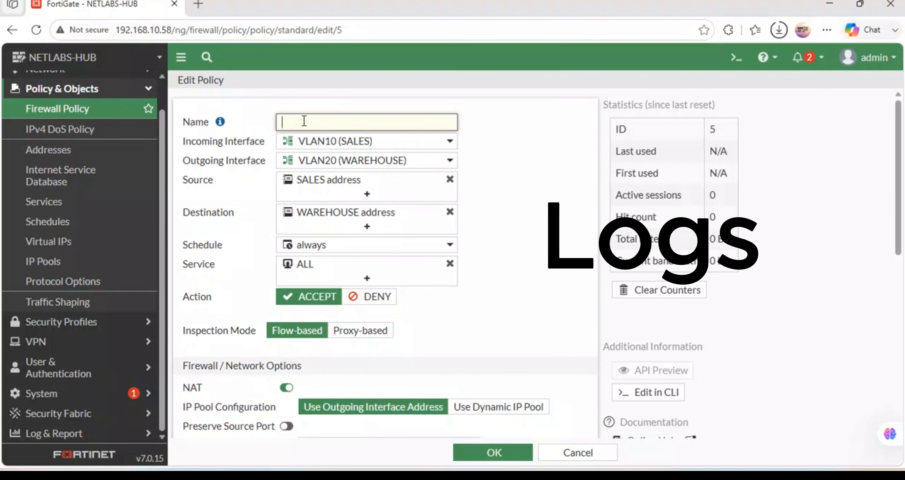
type("WH-SALES")
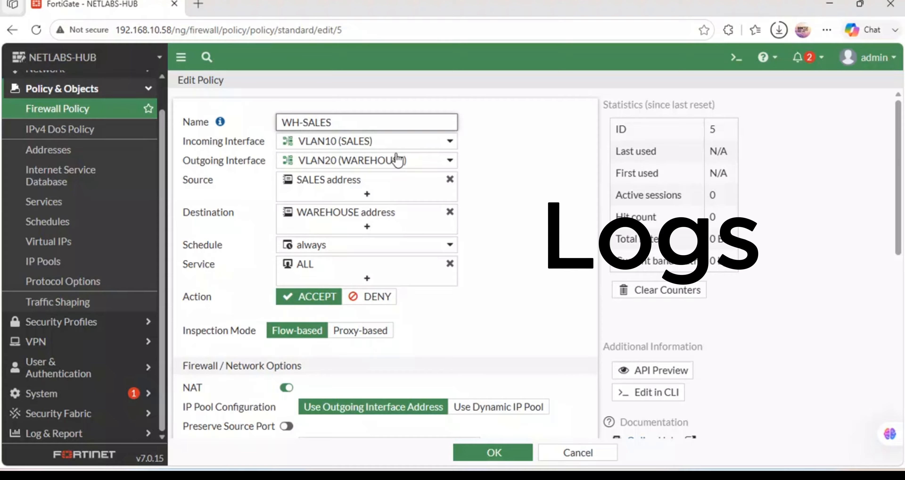
left_click(450, 141)
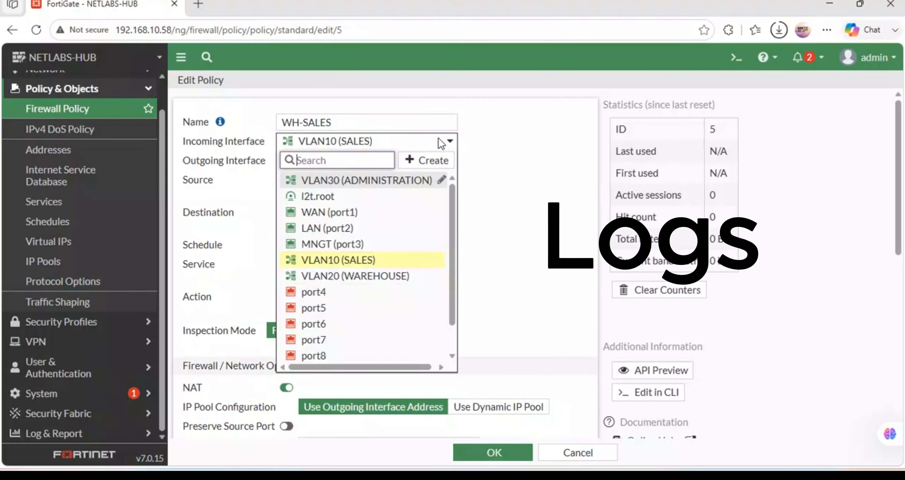
left_click(349, 276)
left_click(411, 161)
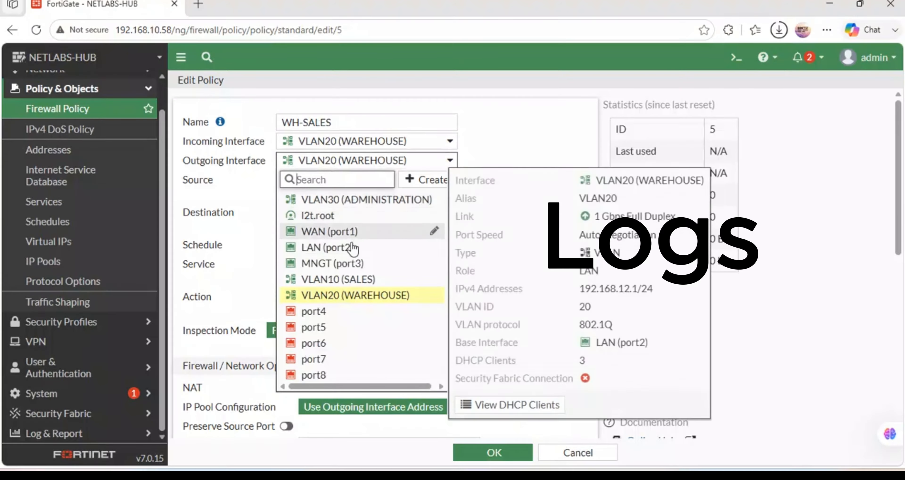
left_click(337, 280)
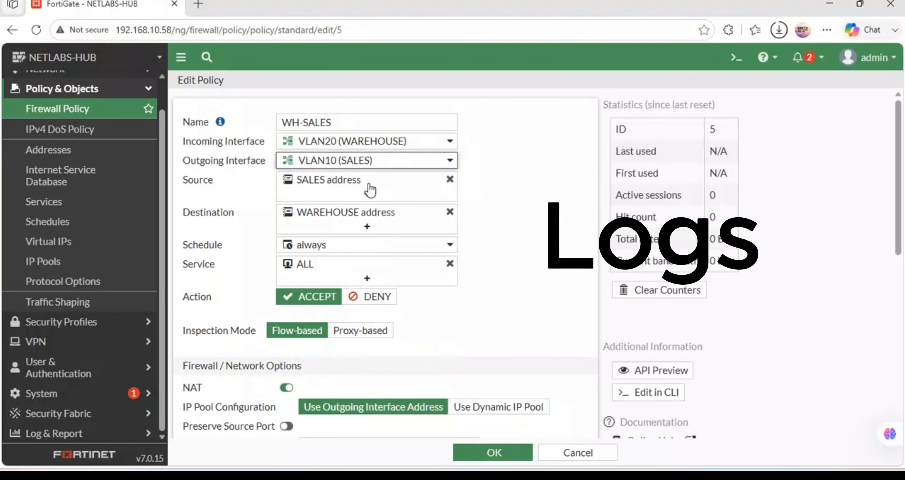
Replace the WH-SALES policy's source with WAREHOUSE address and its destination with SALES address.
left_click(450, 179)
left_click(387, 179)
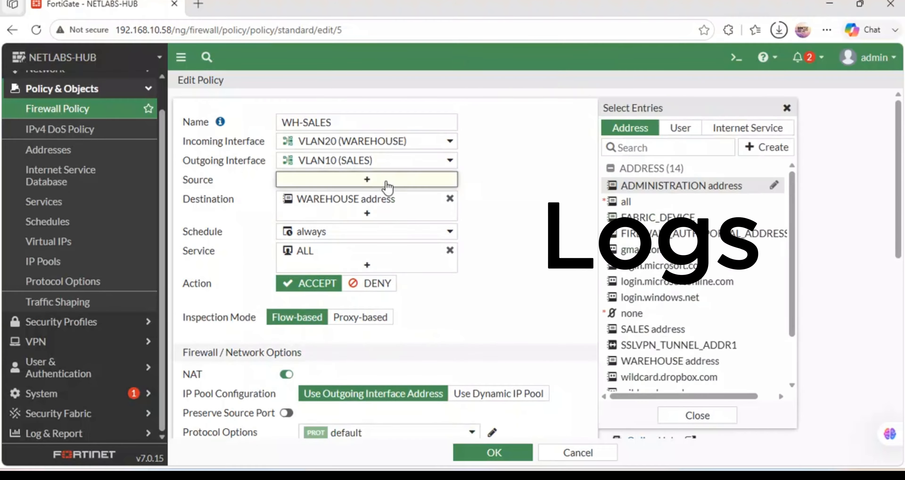
left_click(647, 361)
left_click(434, 217)
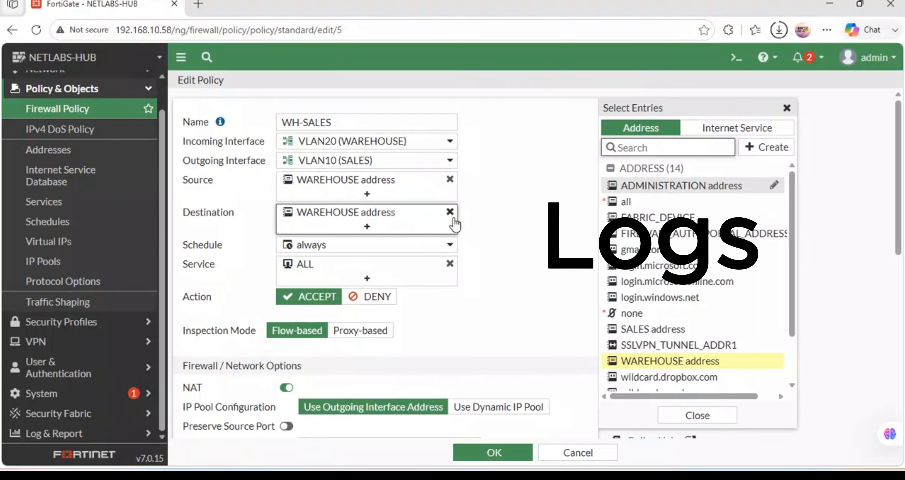
left_click(450, 211)
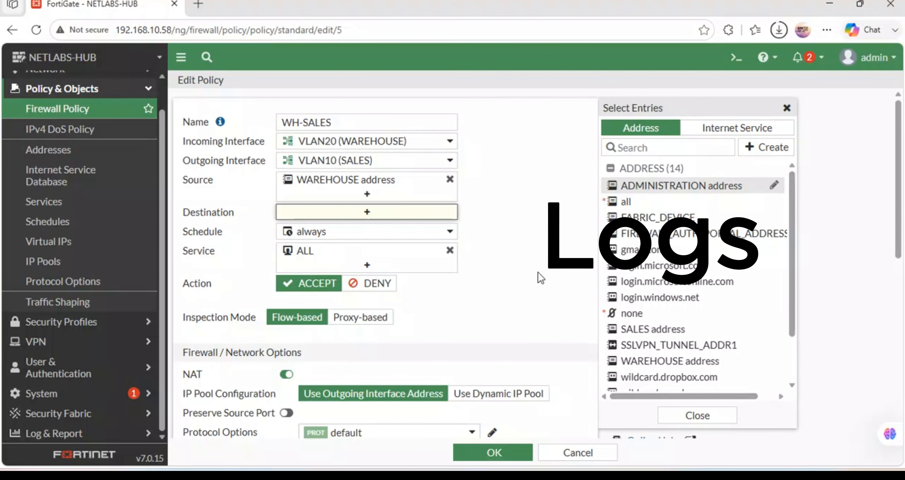
left_click(632, 332)
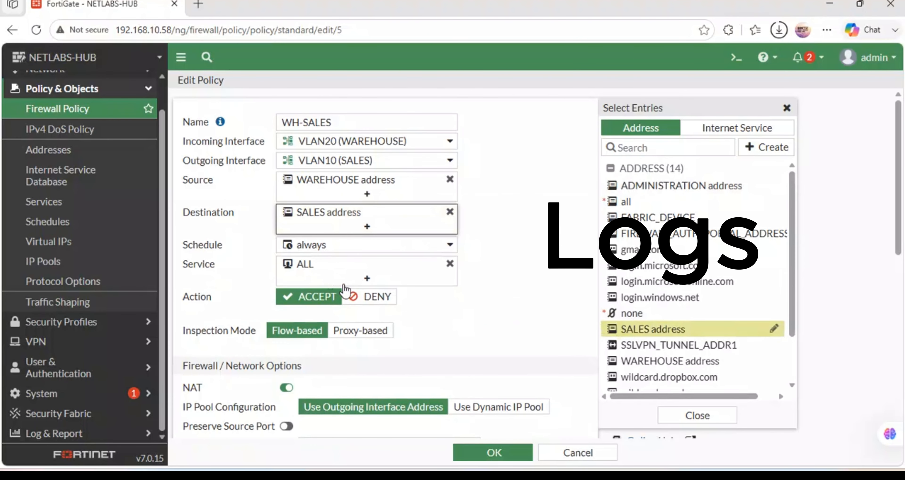
Enable the WH-SALES policy and save it.
scroll(380, 297, "down", 9)
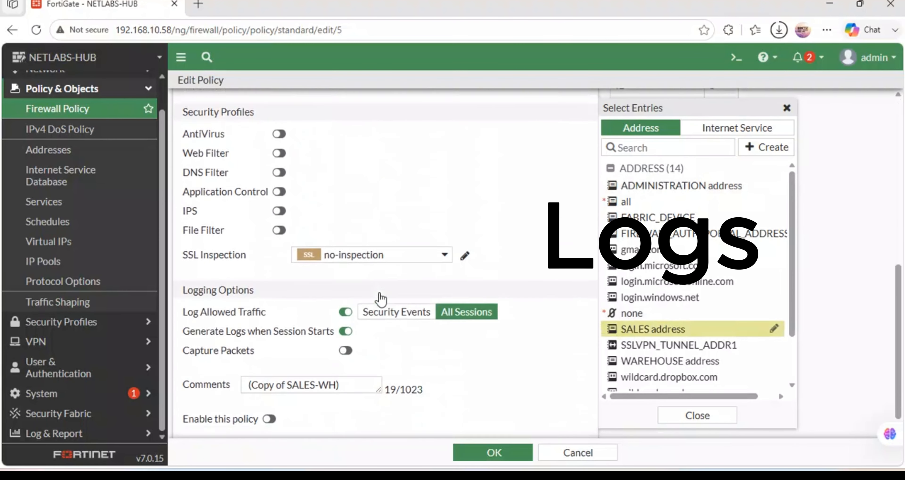
scroll(380, 293, "down", 1)
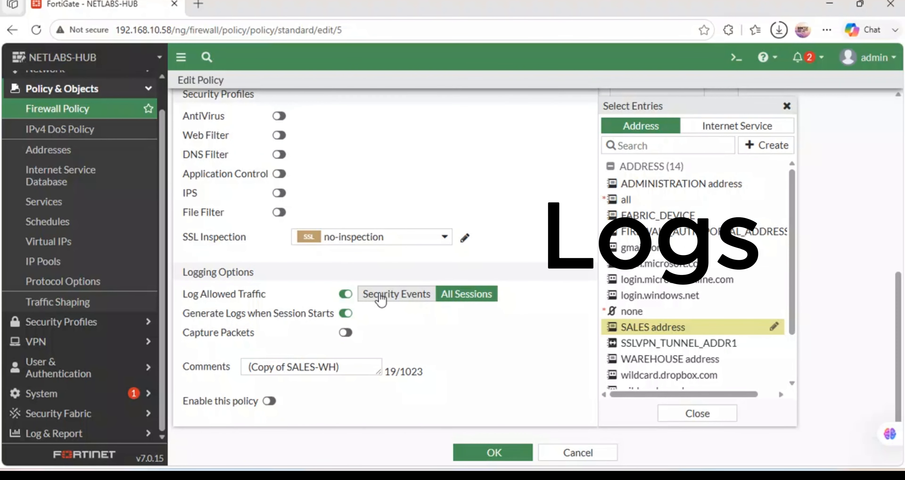
left_click(271, 401)
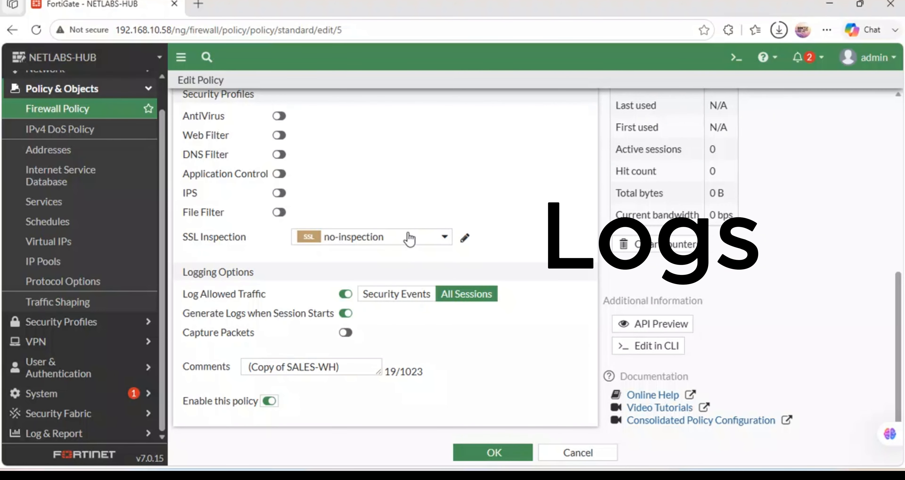
scroll(409, 239, "up", 1)
scroll(409, 239, "down", 1)
left_click(478, 453)
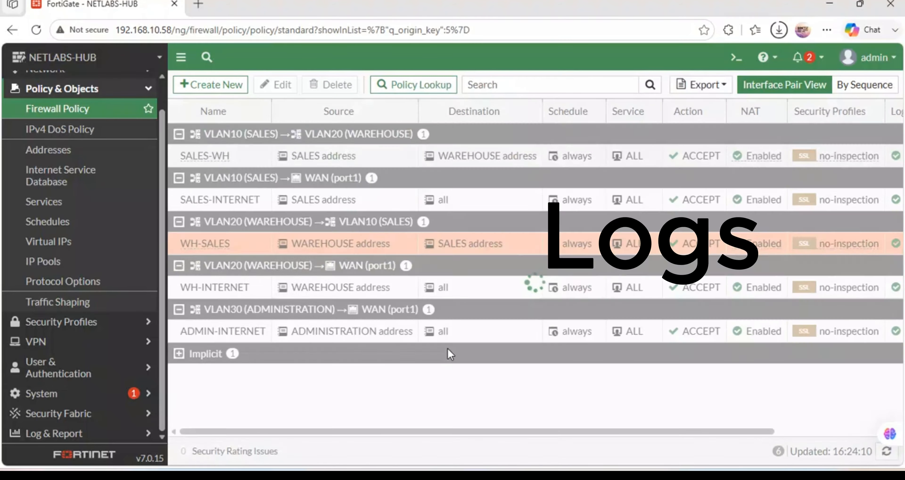
Switch to the GNS3 topology and run a continuous ping from the WH PC's console to 192.168.11.80 with the -t option.
left_click(475, 411)
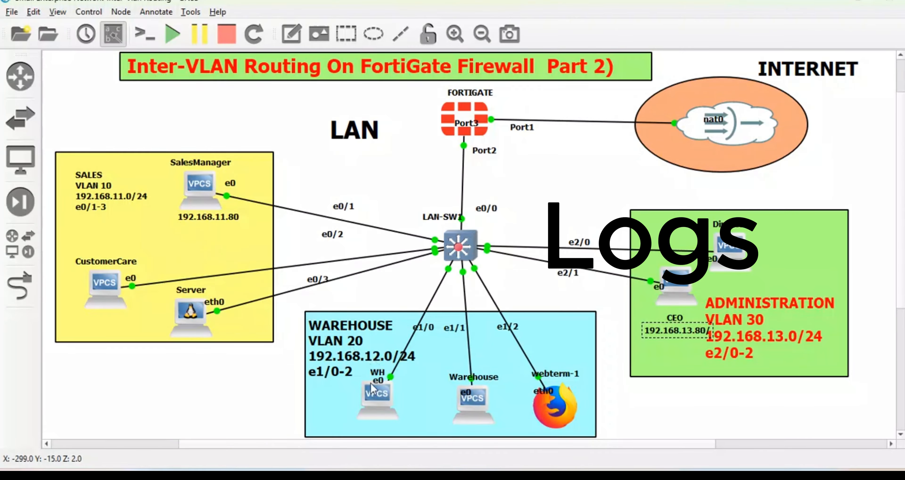
double_click(375, 395)
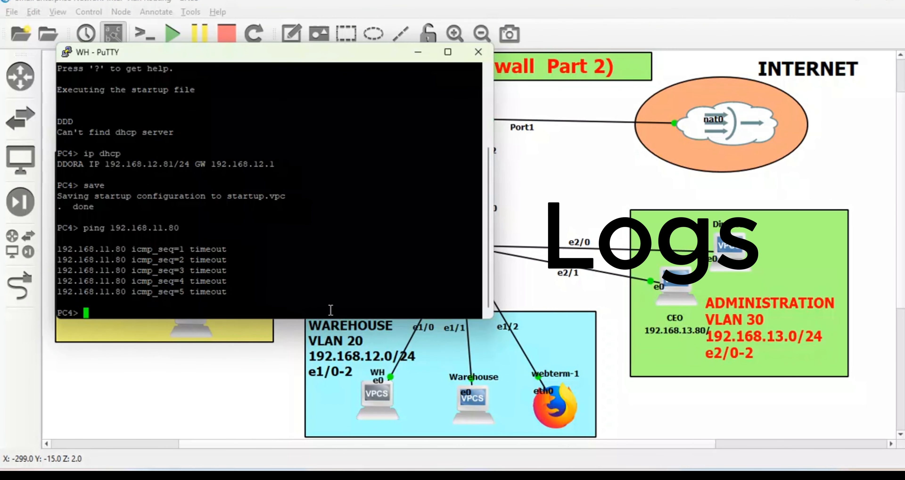
type("ping")
left_click(245, 388)
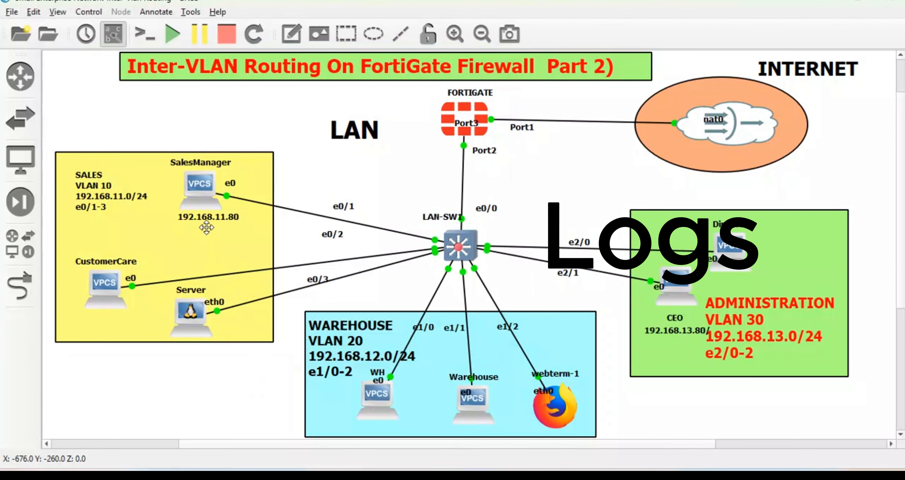
double_click(375, 400)
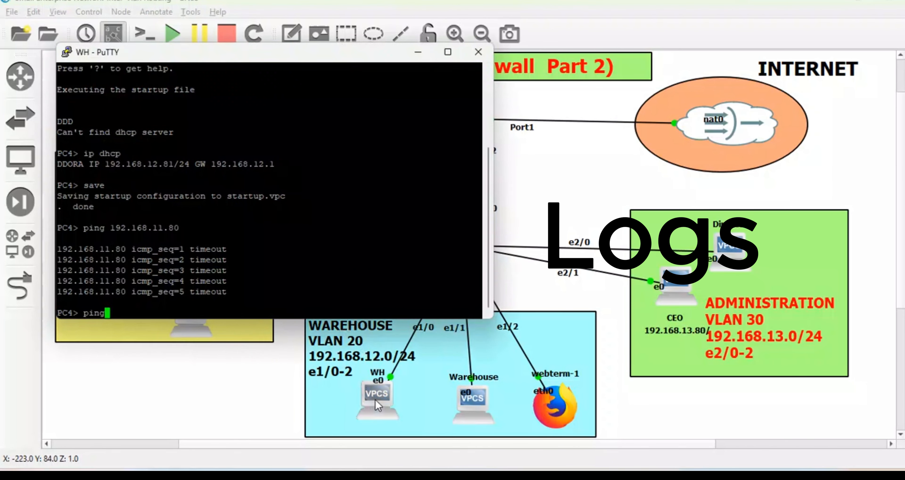
type("1")
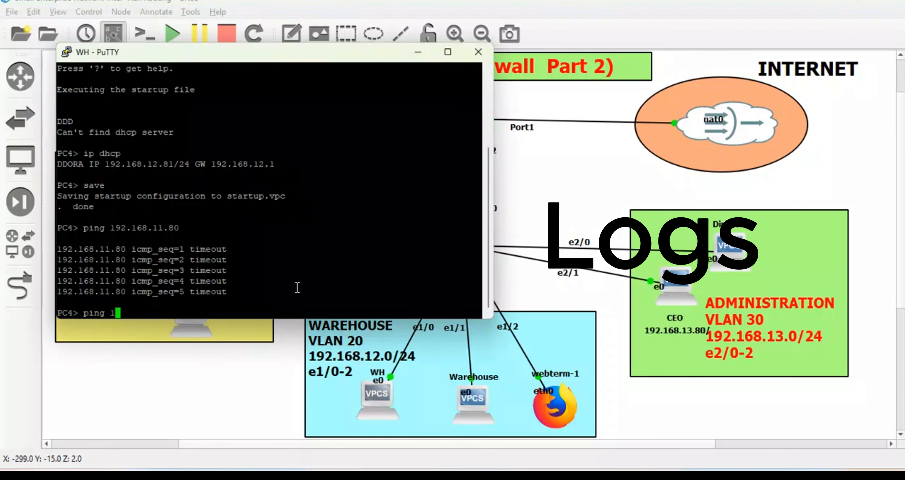
type("92.168.11.80 -t")
key("Return")
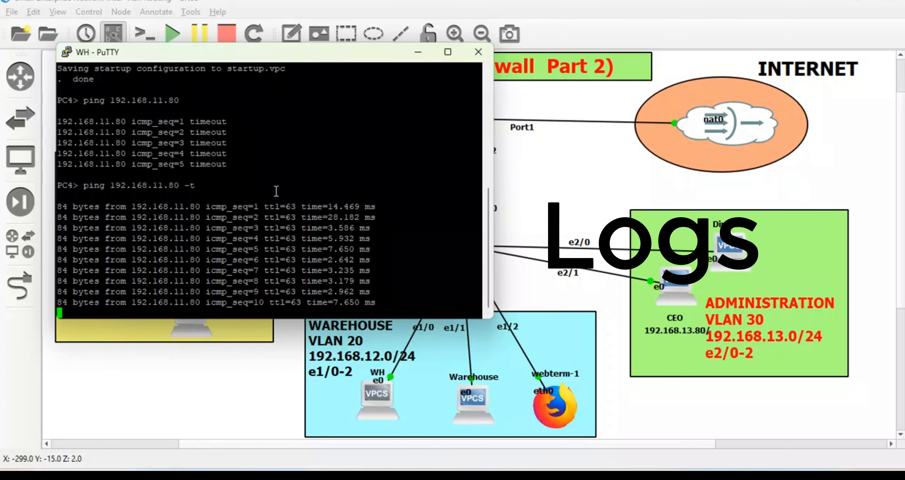
Highlight the earlier ping's output in the WH console and stop the running ping.
left_click_drag(255, 158, 59, 121)
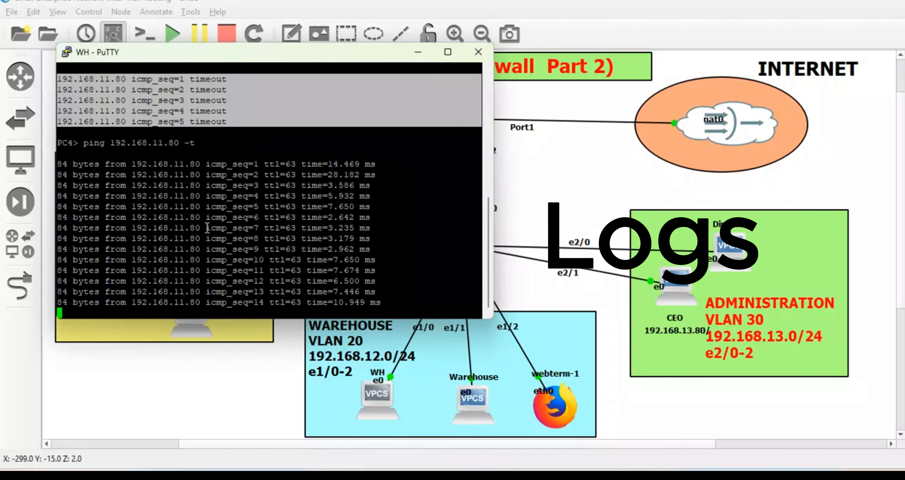
key("ctrl+c")
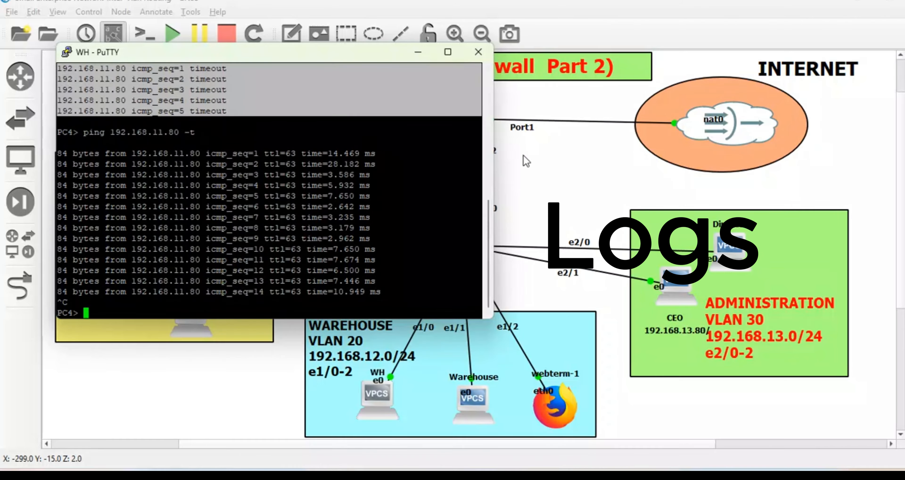
left_click(563, 194)
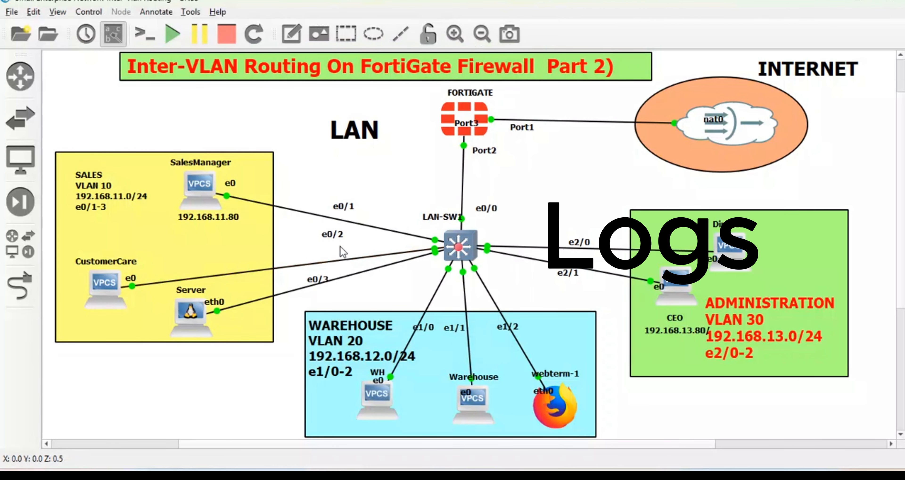
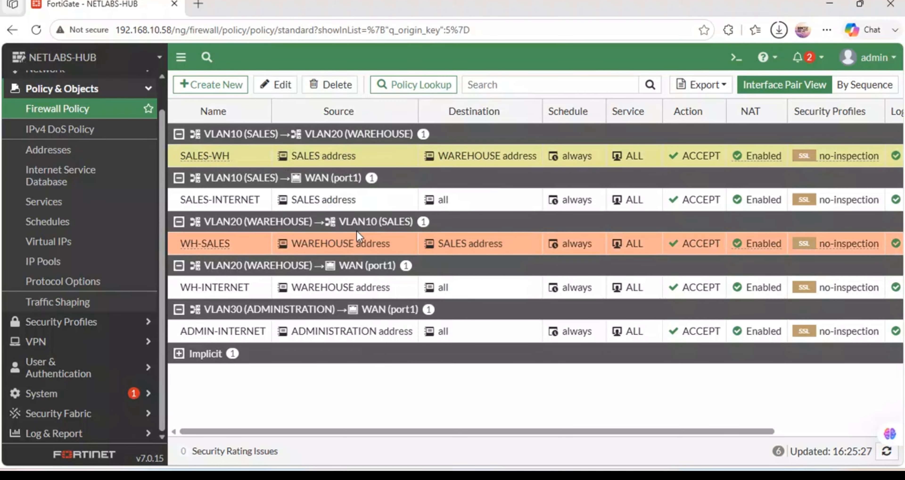
Back in the FortiGate policy list, paste another copy of SALES-WH below the original and name it SALES-ADMIN.
right_click(225, 159)
mouse_move(269, 247)
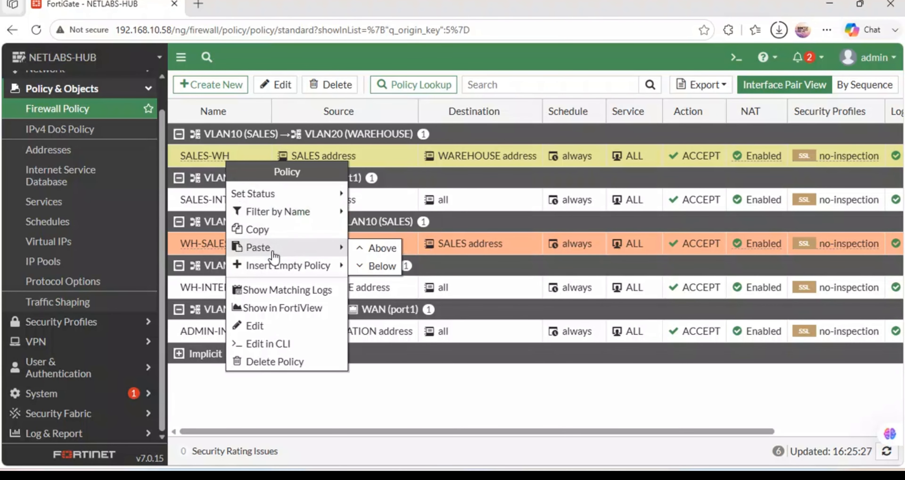
left_click(368, 262)
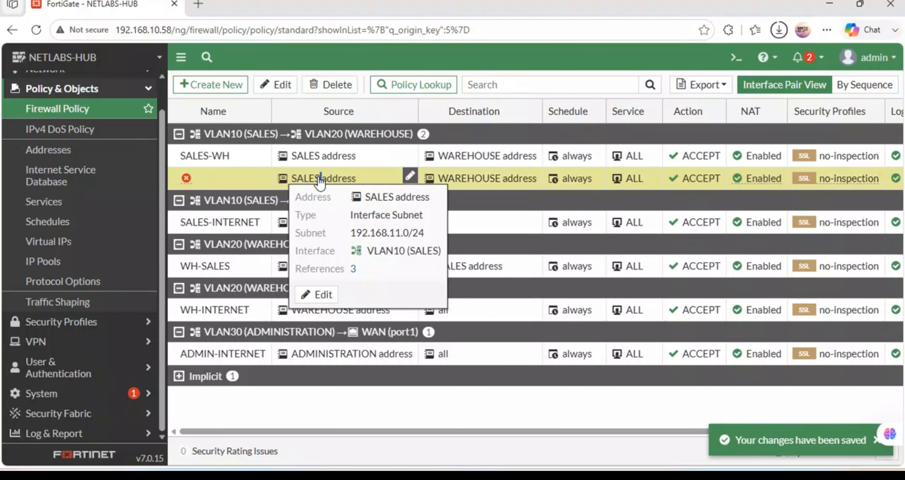
double_click(320, 181)
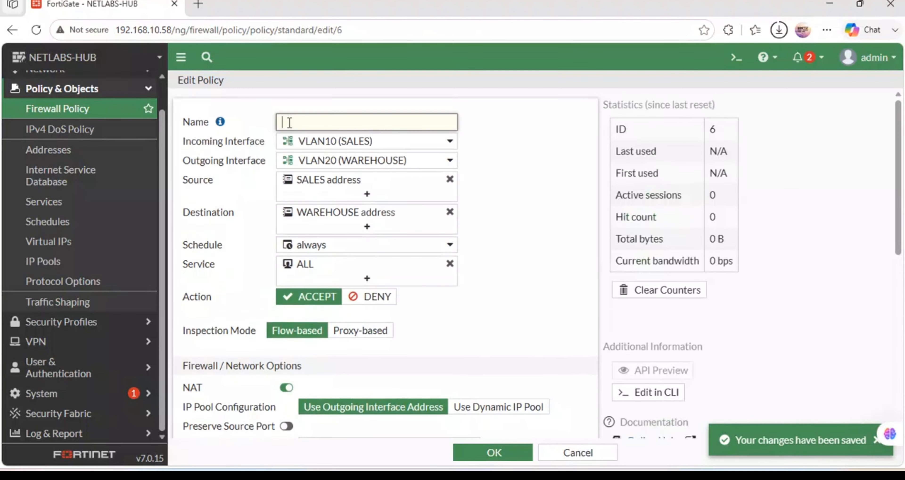
type("SALES-ADMIN")
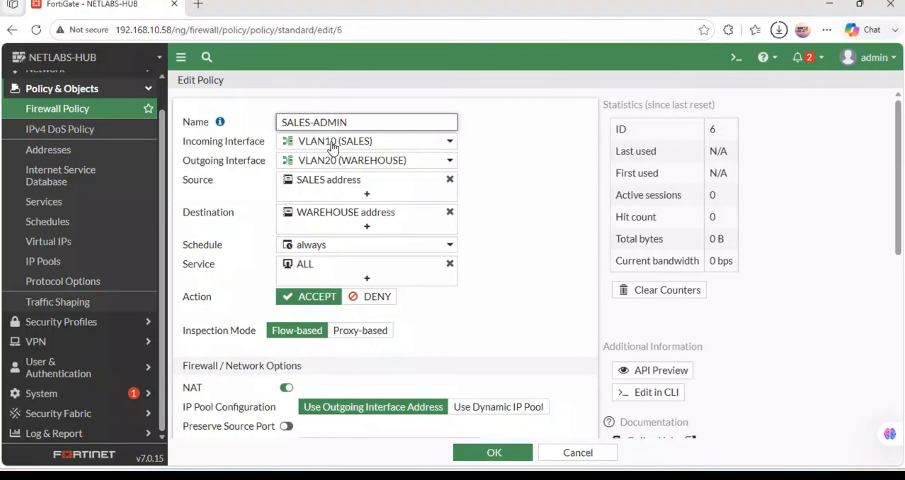
Keep VLAN10 (SALES) as the SALES-ADMIN policy's incoming interface and set its outgoing interface to VLAN30 (ADMINISTRATION).
left_click(369, 147)
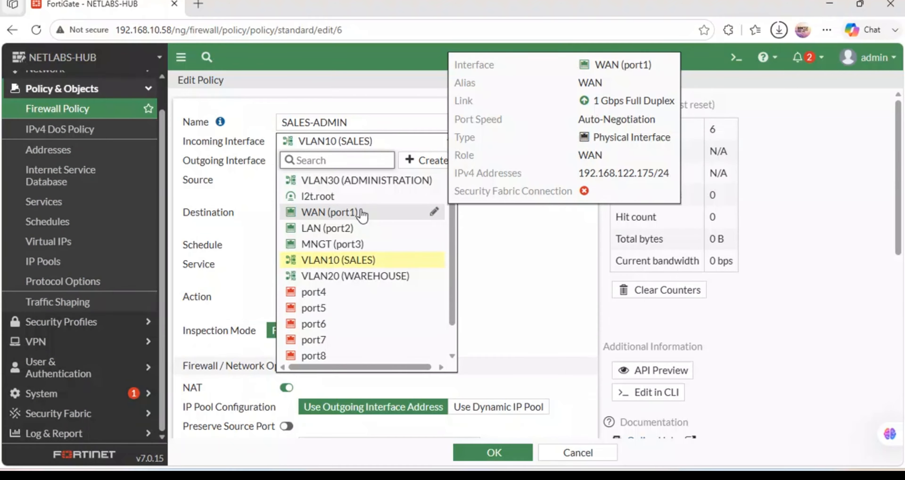
left_click(350, 264)
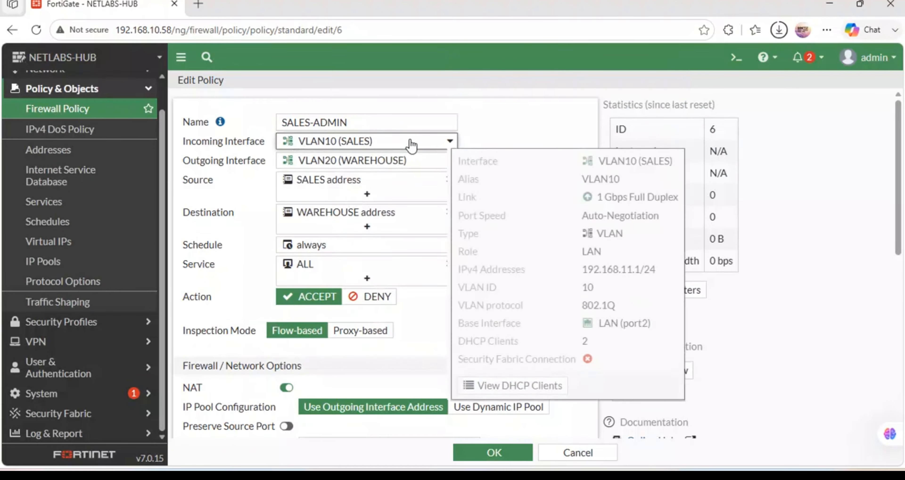
left_click(402, 161)
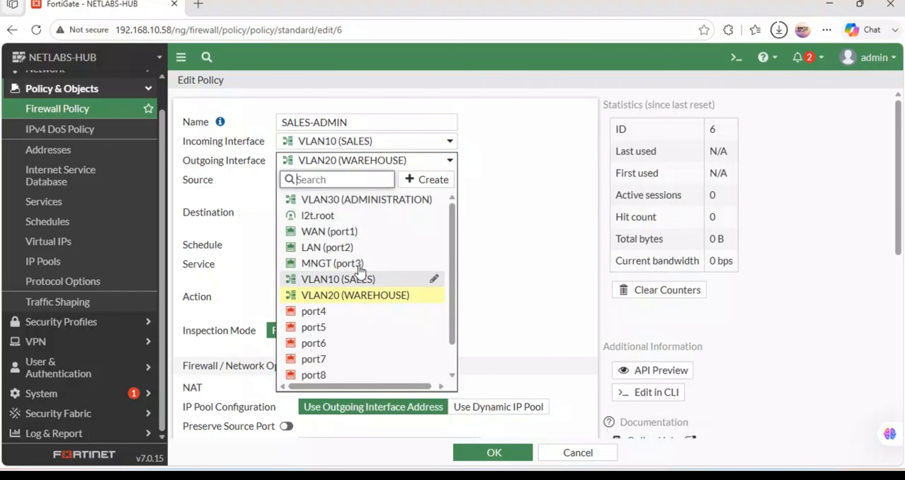
left_click(372, 199)
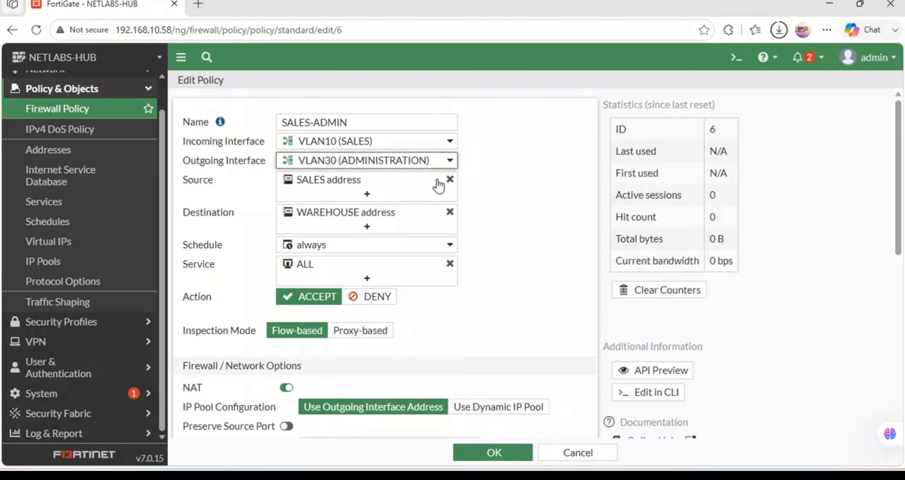
Set the SALES-ADMIN policy's source to SALES address and its destination to ADMINISTRATION address.
left_click(450, 179)
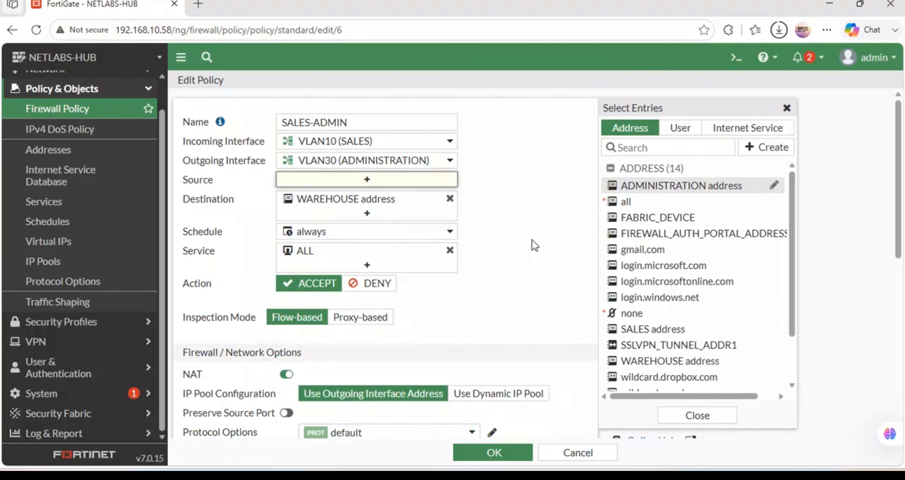
left_click(638, 329)
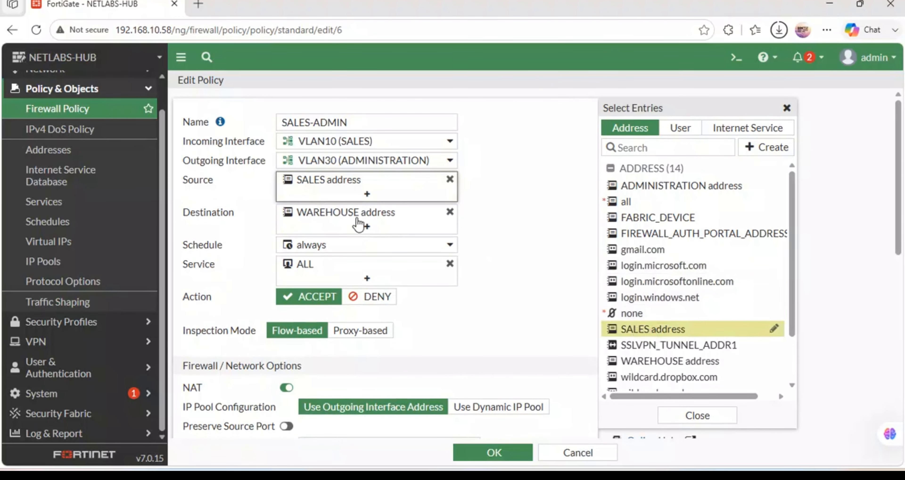
left_click(450, 211)
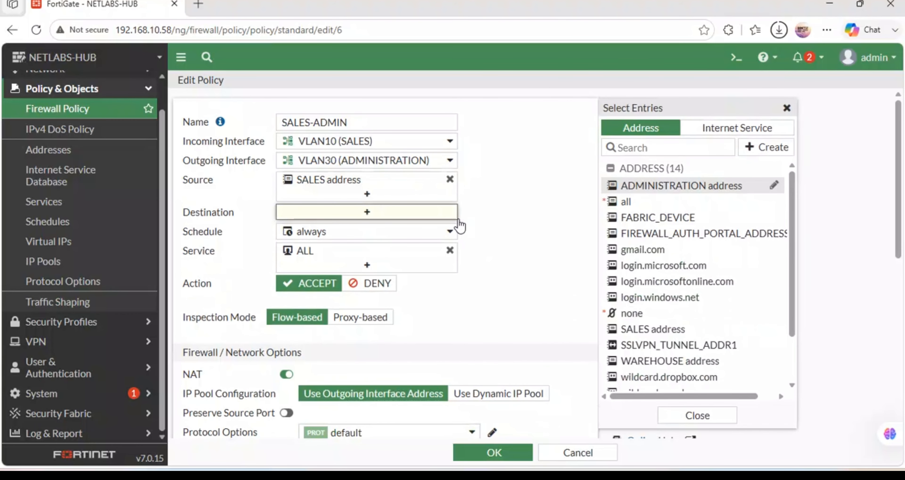
left_click(652, 185)
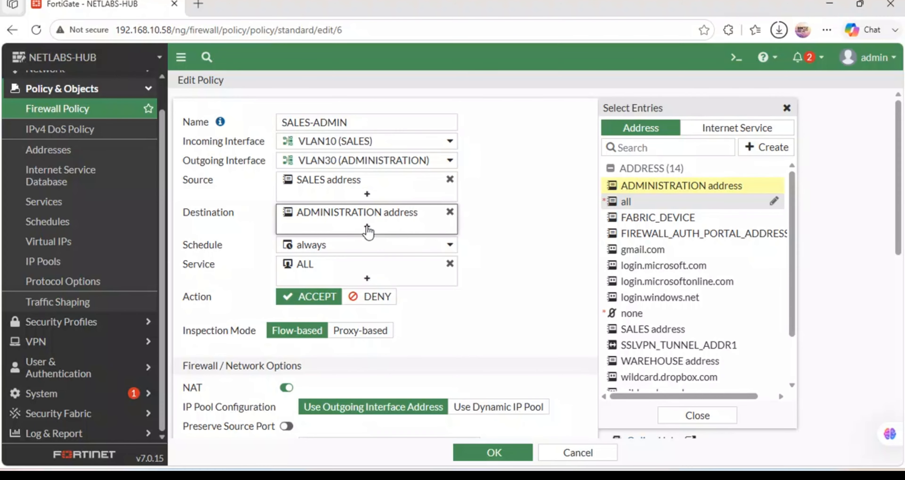
Enable the SALES-ADMIN policy and save it.
scroll(403, 340, "down", 10)
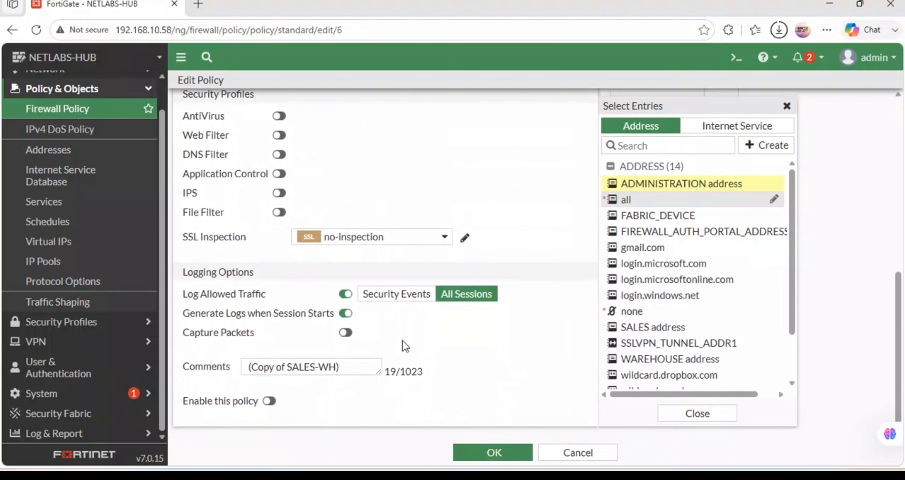
left_click(274, 401)
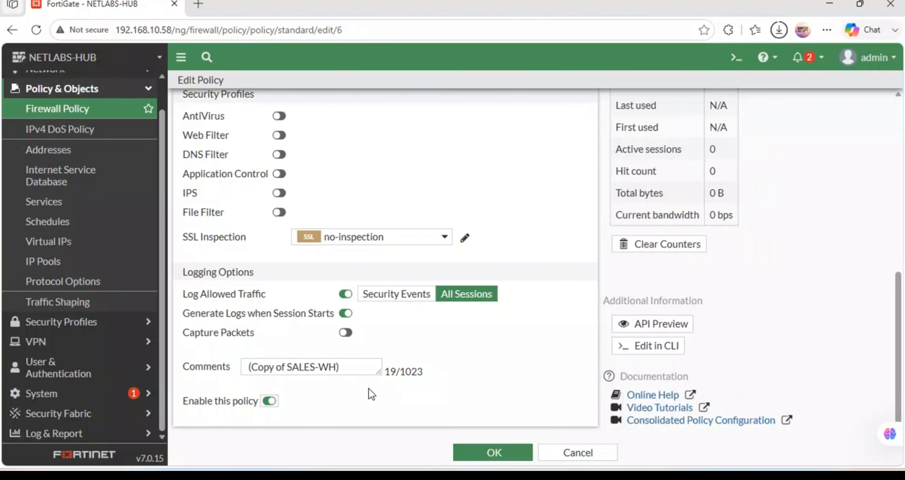
left_click(463, 453)
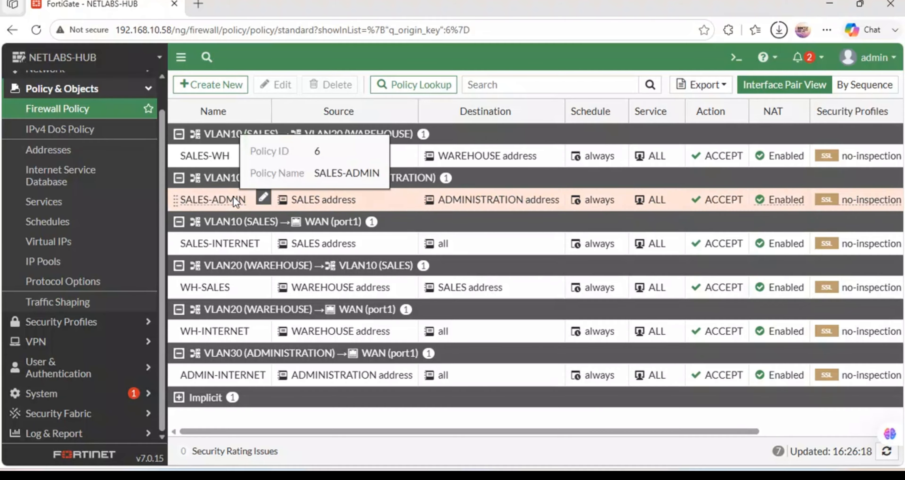
Copy the SALES-ADMIN policy and insert an empty policy directly below it.
left_click(212, 198)
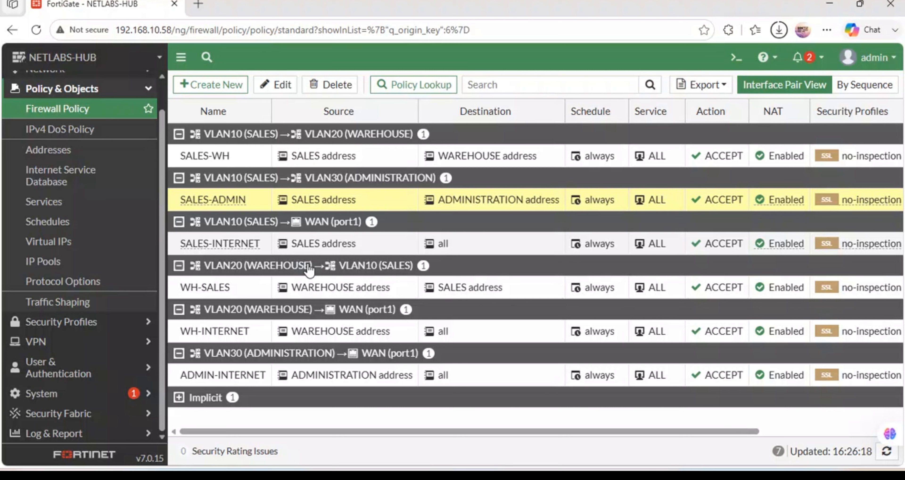
right_click(348, 197)
left_click(387, 262)
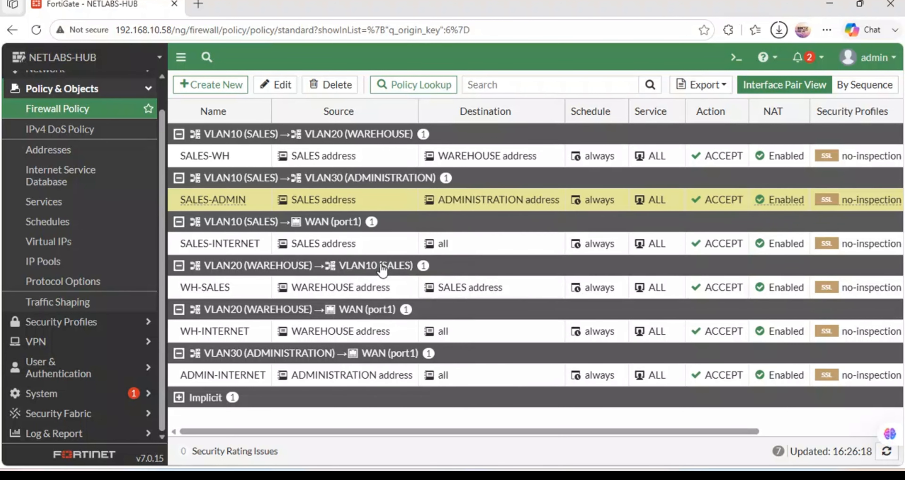
right_click(242, 204)
mouse_move(288, 311)
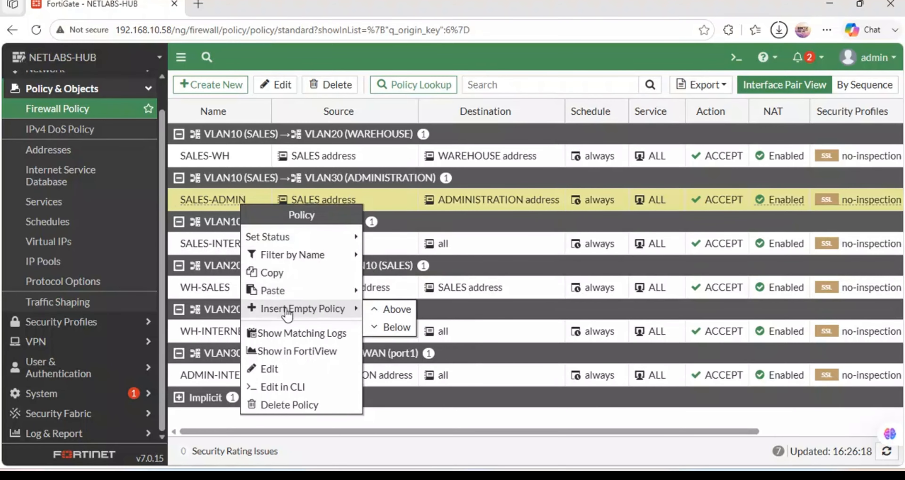
mouse_move(306, 298)
mouse_move(345, 308)
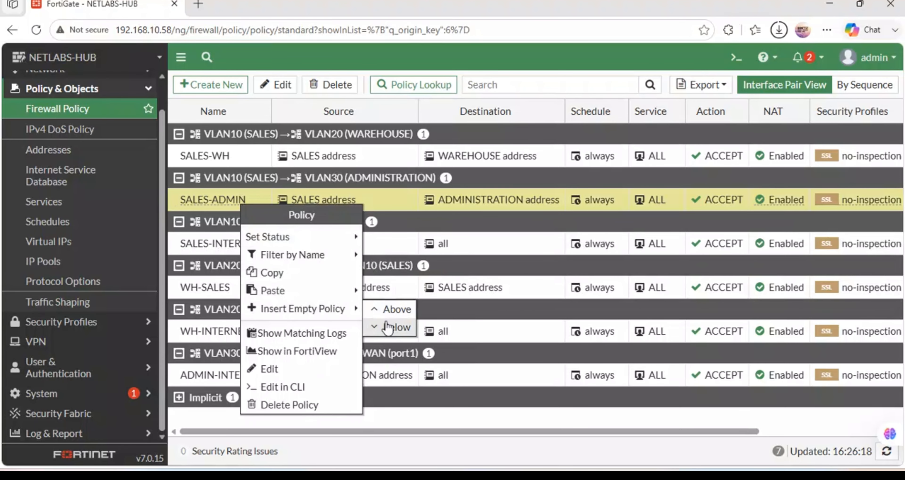
left_click(387, 324)
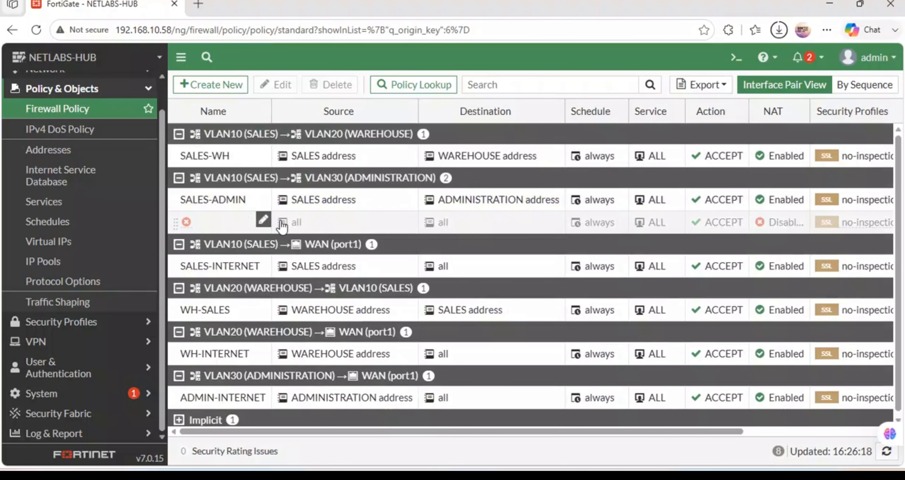
Open the new empty policy for editing and name it ADMIN-SALES.
double_click(326, 222)
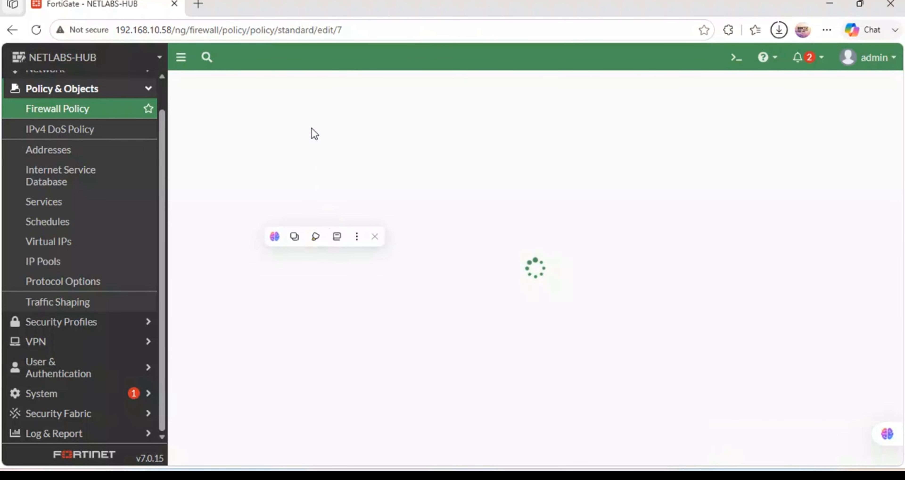
left_click(301, 123)
type("A")
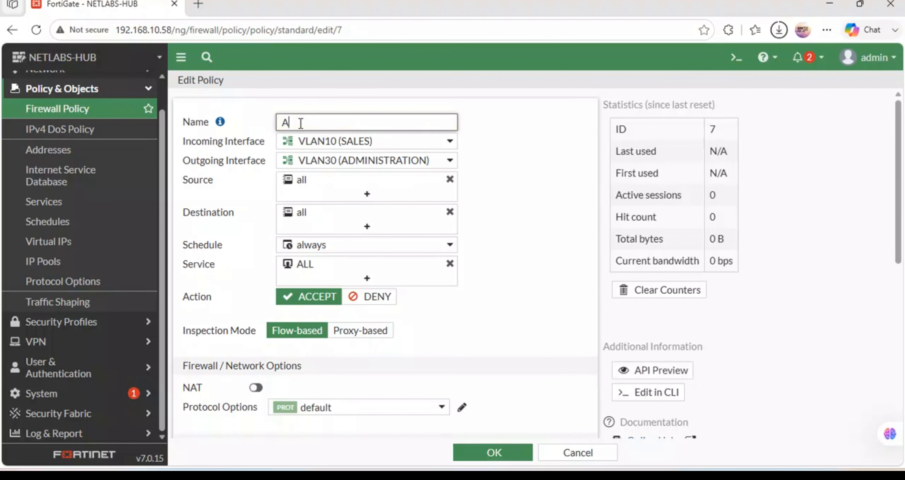
type("DMIN-SALES")
Set the ADMIN-SALES policy's incoming interface to VLAN30 (ADMINISTRATION) and its outgoing interface to VLAN10 (SALES).
left_click(381, 143)
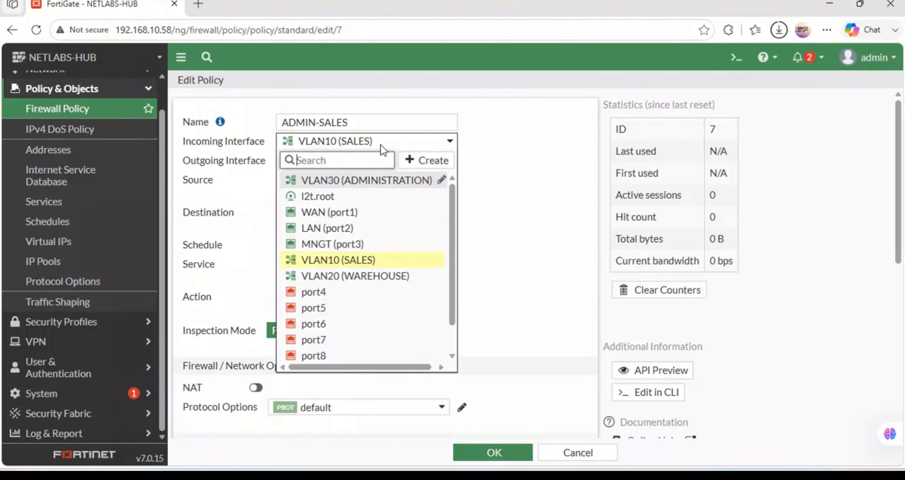
left_click(391, 190)
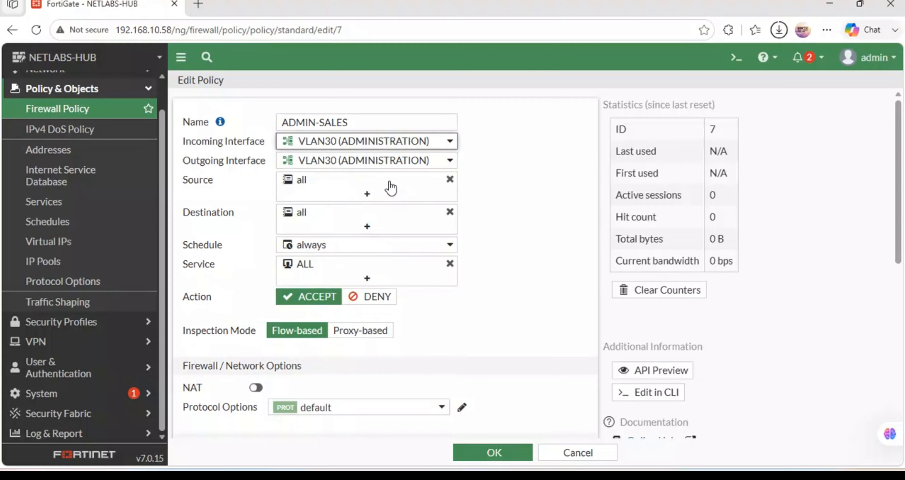
left_click(447, 165)
left_click(482, 178)
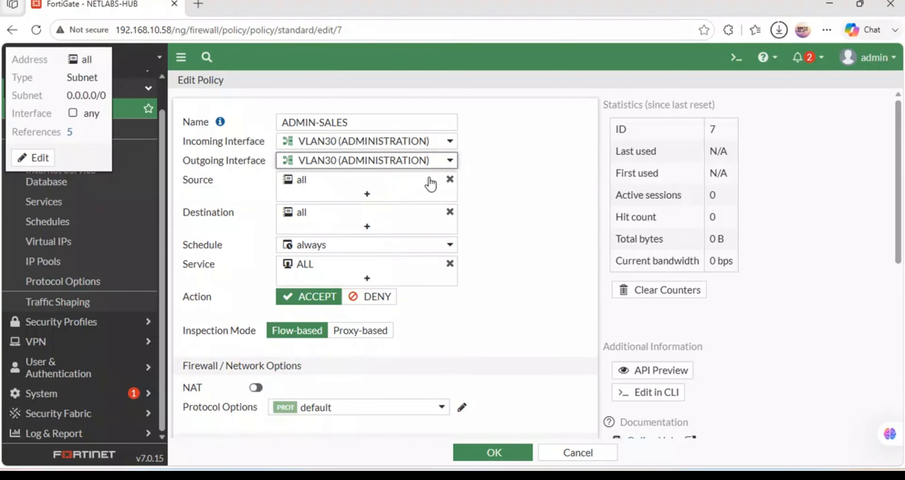
left_click(394, 163)
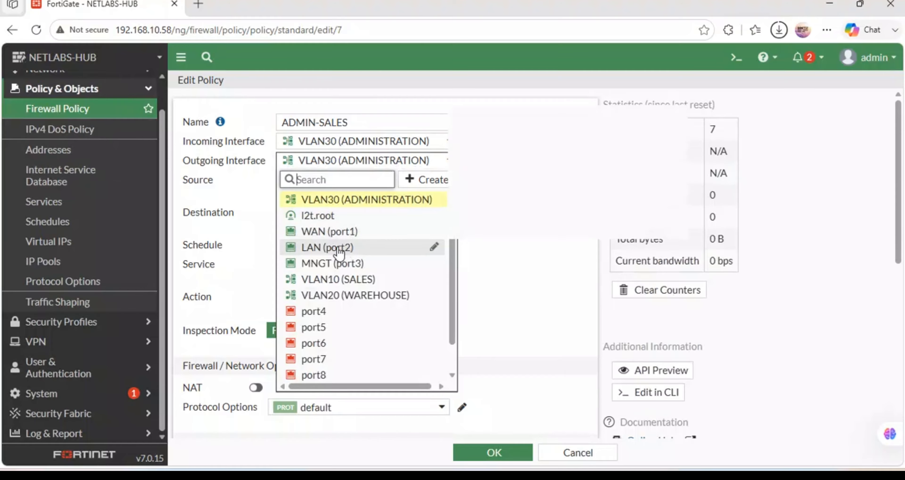
left_click(347, 280)
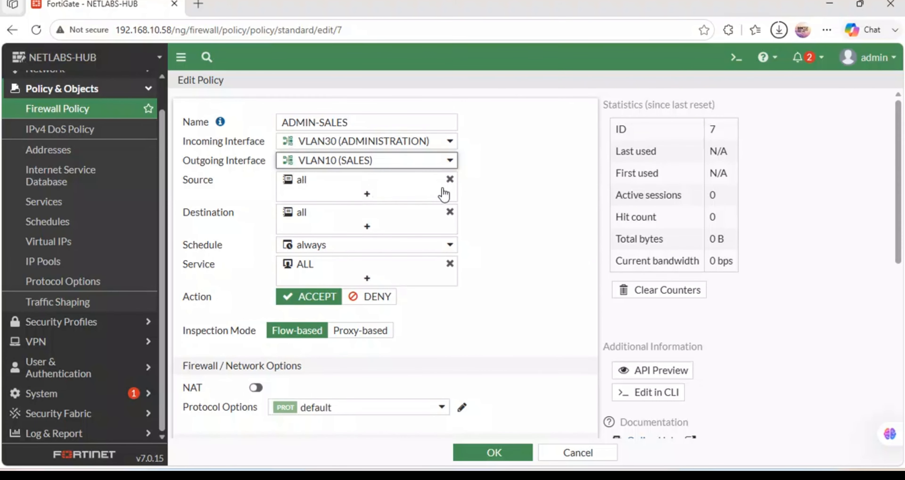
Replace the ADMIN-SALES policy's source with ADMINISTRATION address and its destination with SALES address.
left_click(447, 179)
left_click(372, 180)
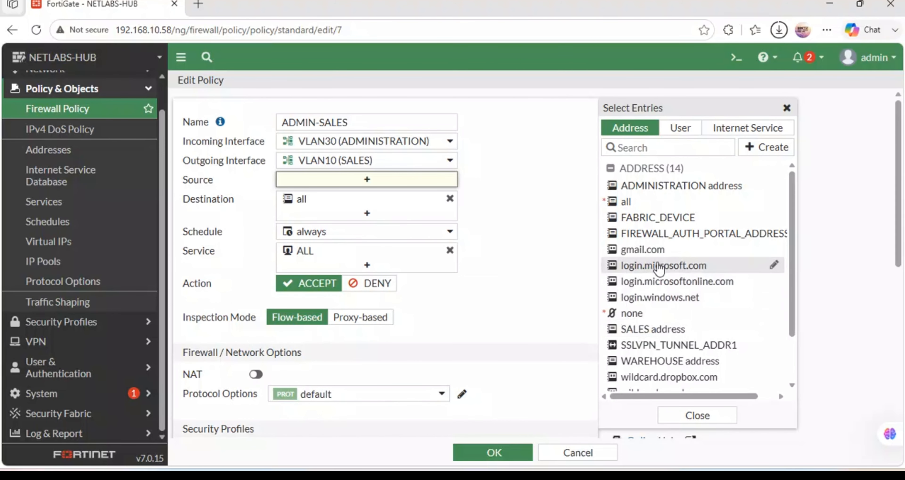
left_click(650, 186)
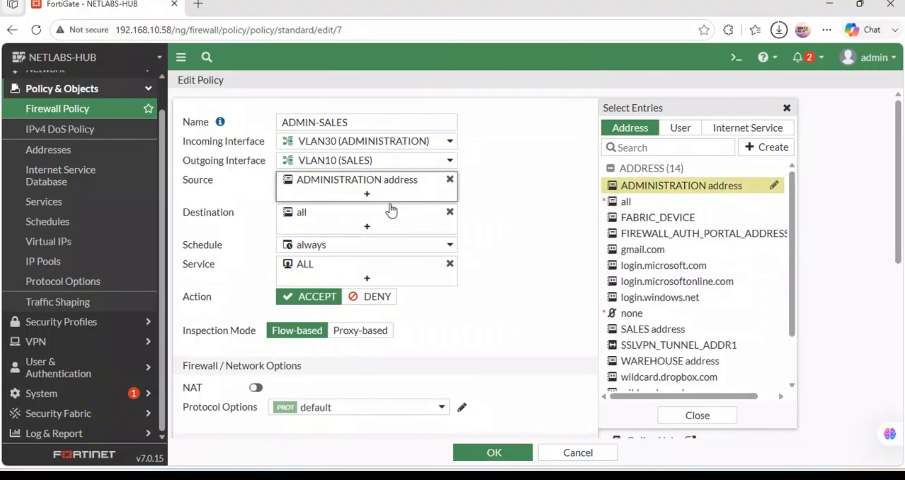
left_click(450, 212)
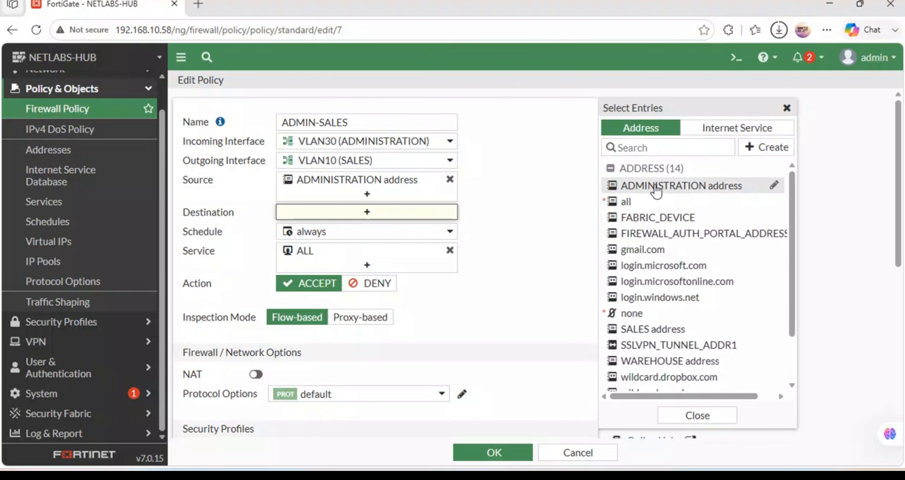
mouse_move(656, 186)
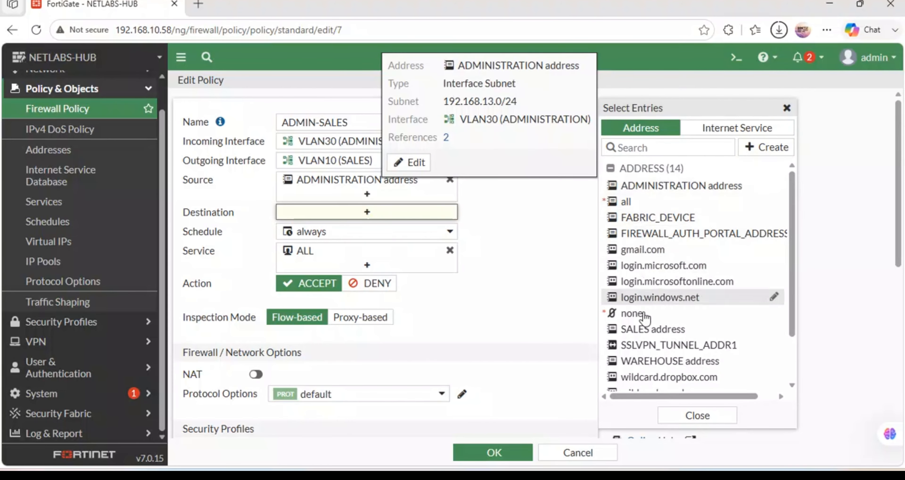
left_click(642, 333)
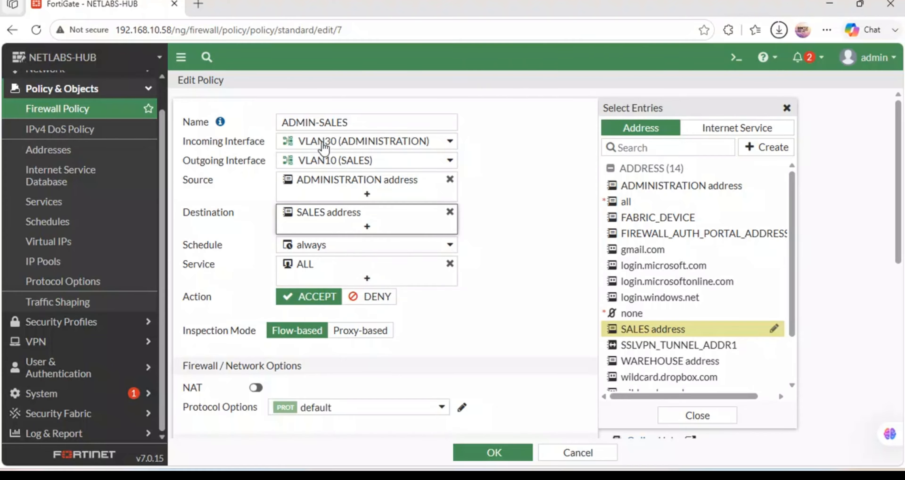
Enable the ADMIN-SALES policy, turn on log generation when sessions start, and save it.
mouse_move(339, 146)
scroll(431, 340, "down", 10)
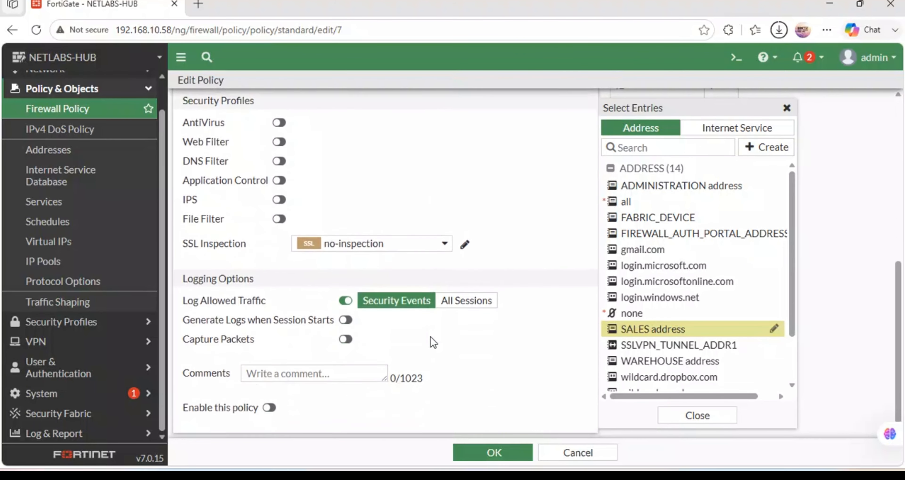
scroll(433, 341, "down", 1)
left_click(271, 401)
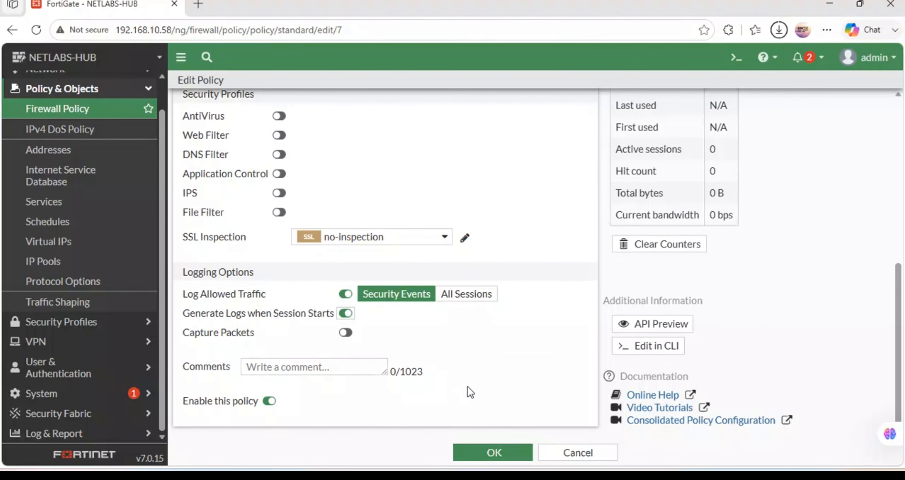
left_click(482, 455)
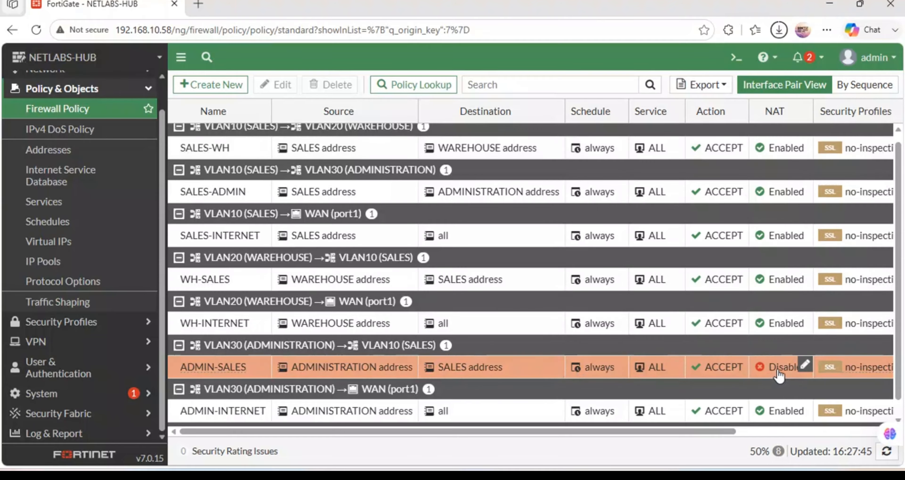
Enable NAT for the ADMIN-SALES policy directly in the policy list and apply the change.
left_click(804, 366)
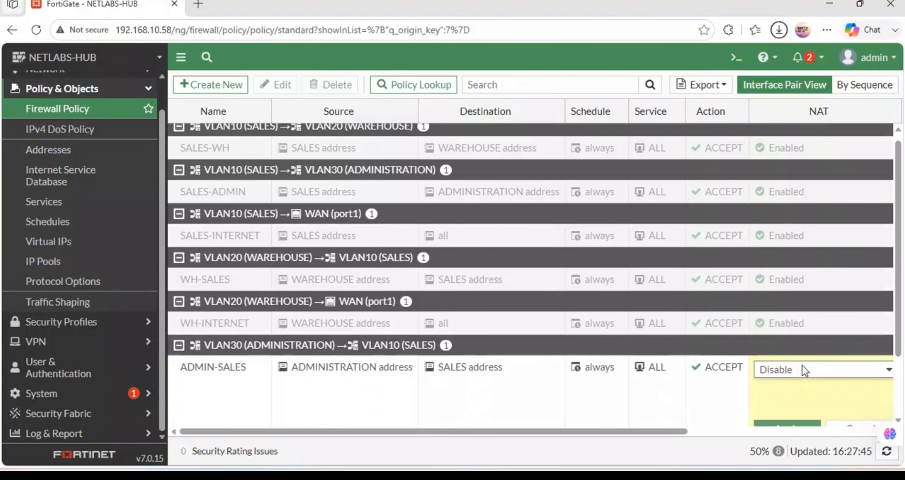
left_click(782, 374)
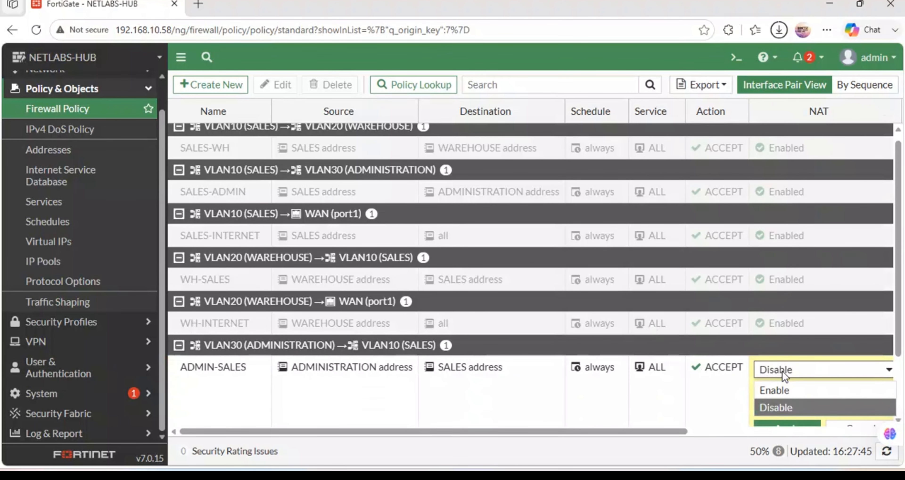
left_click(781, 389)
left_click(772, 423)
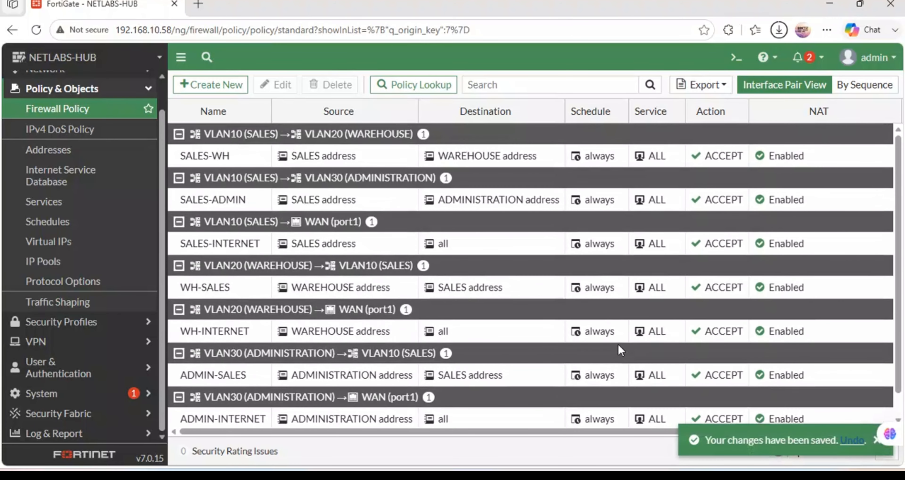
Copy the SALES-WH policy, paste it directly below the original, and name the copy WH-ADMIN.
left_click(208, 156)
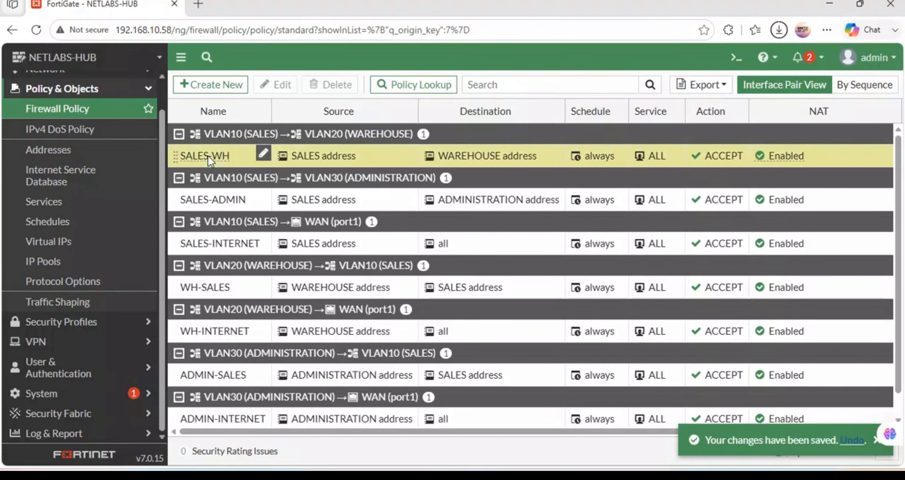
right_click(208, 156)
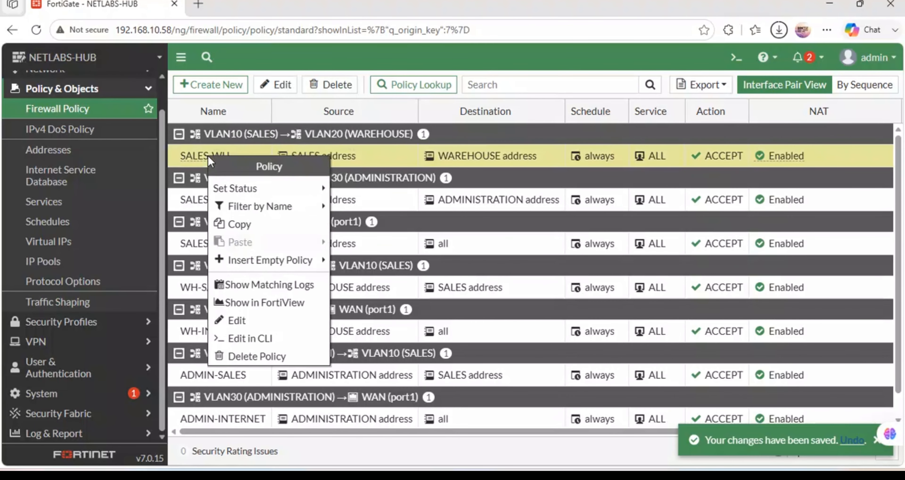
left_click(252, 225)
right_click(223, 157)
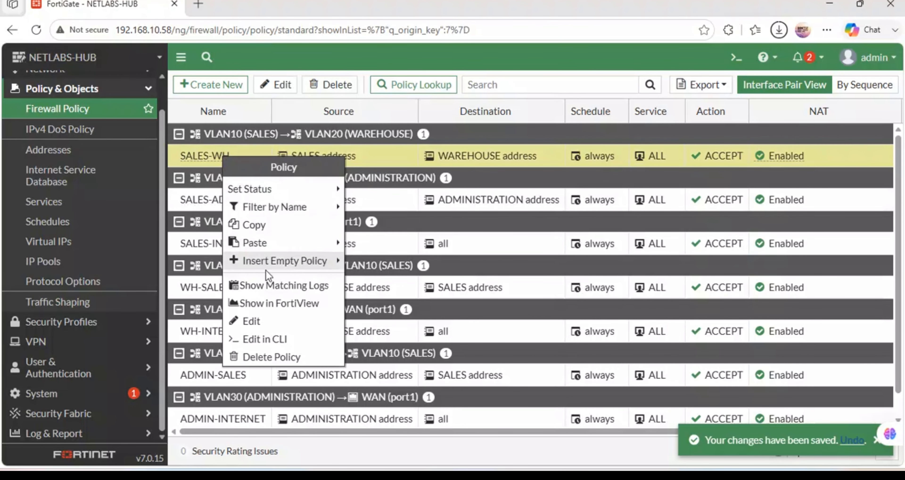
mouse_move(258, 243)
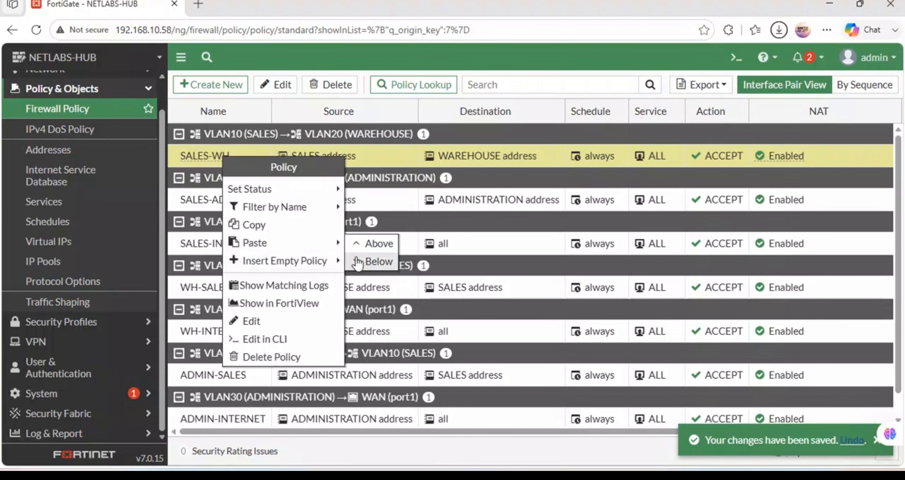
left_click(368, 260)
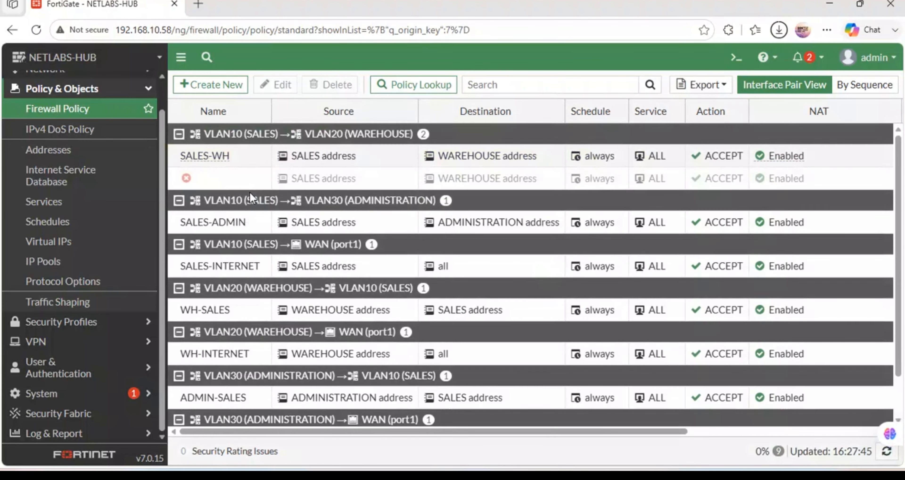
double_click(298, 178)
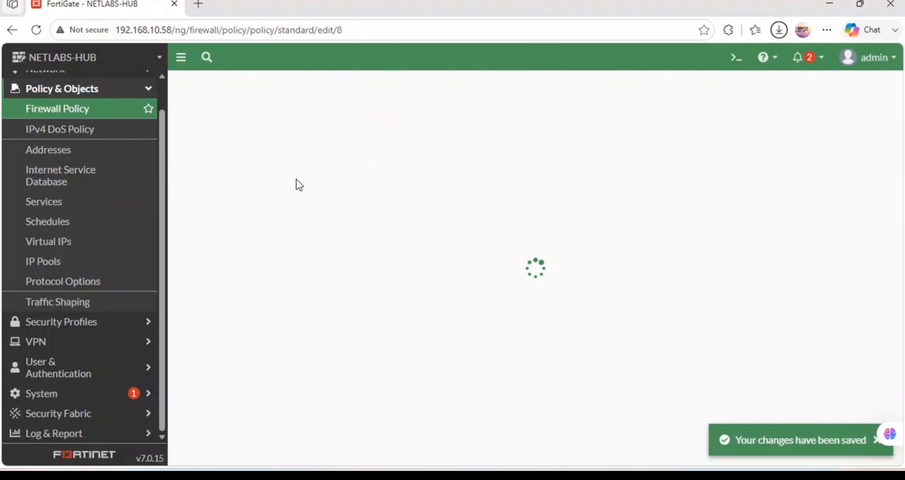
left_click(310, 121)
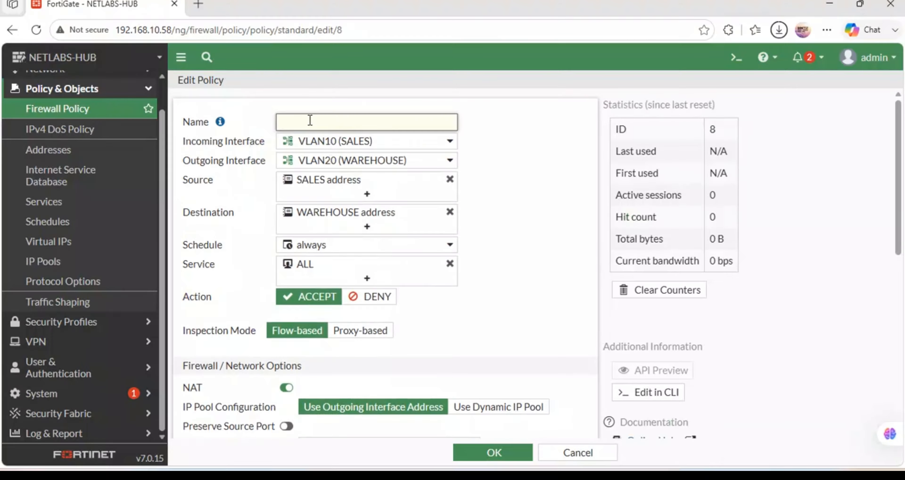
type("WH-ADMIN")
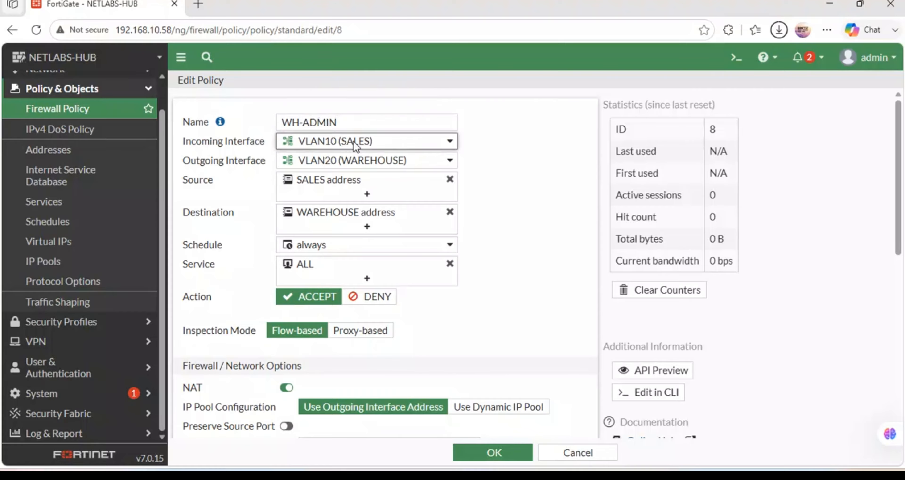
Set the WH-ADMIN policy's incoming interface to VLAN20 (WAREHOUSE) and its outgoing interface to VLAN30 (ADMINISTRATION).
left_click(352, 142)
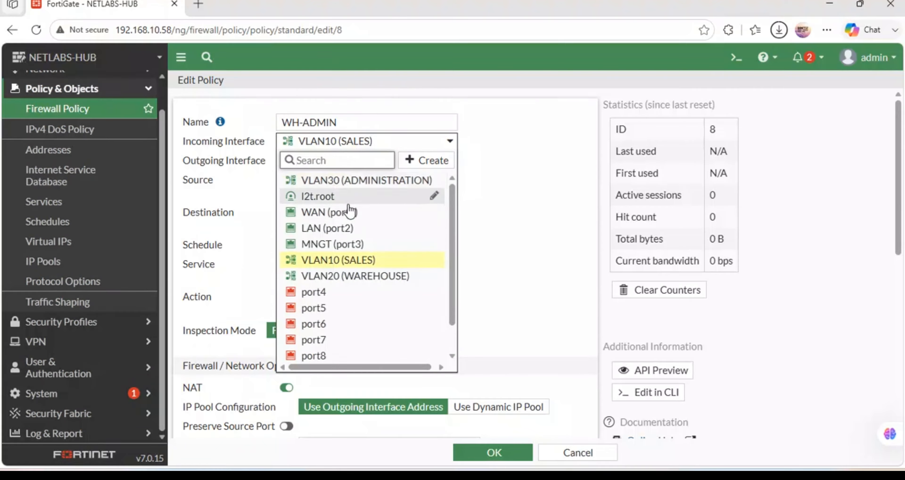
left_click(353, 276)
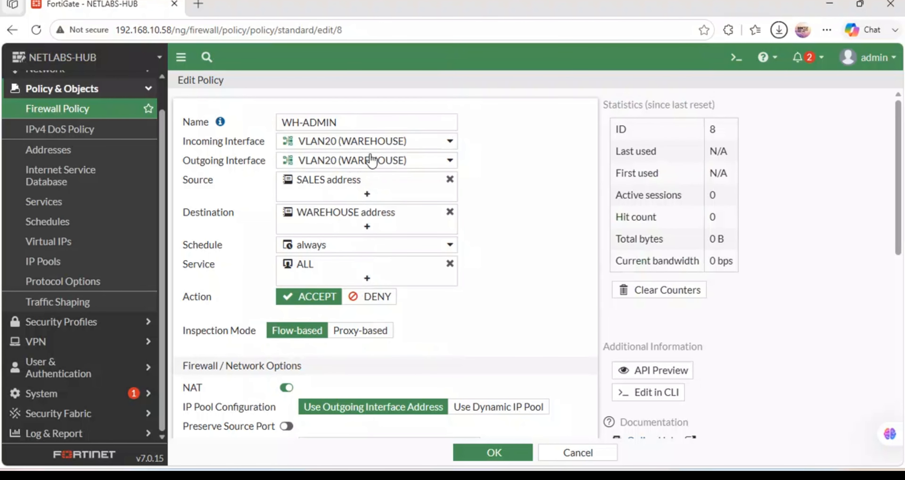
left_click(369, 159)
left_click(358, 199)
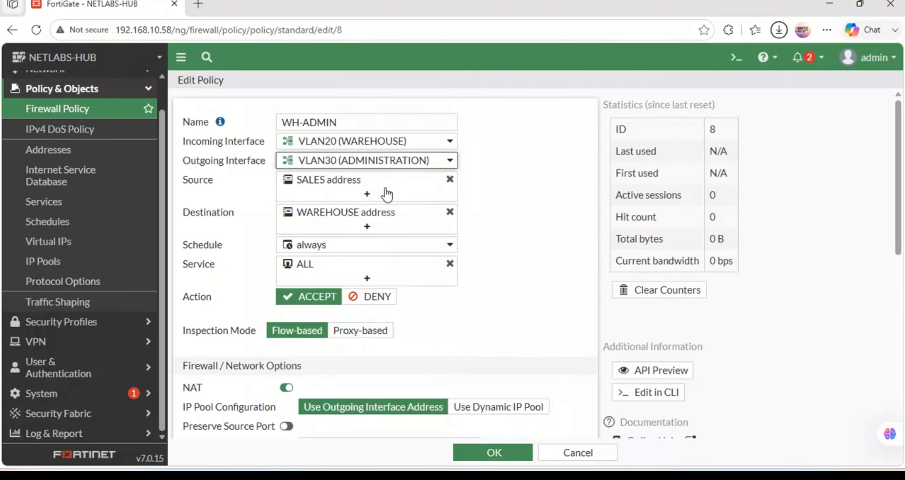
Replace the WH-ADMIN policy's source with WAREHOUSE address and its destination with ADMINISTRATION address.
left_click(449, 180)
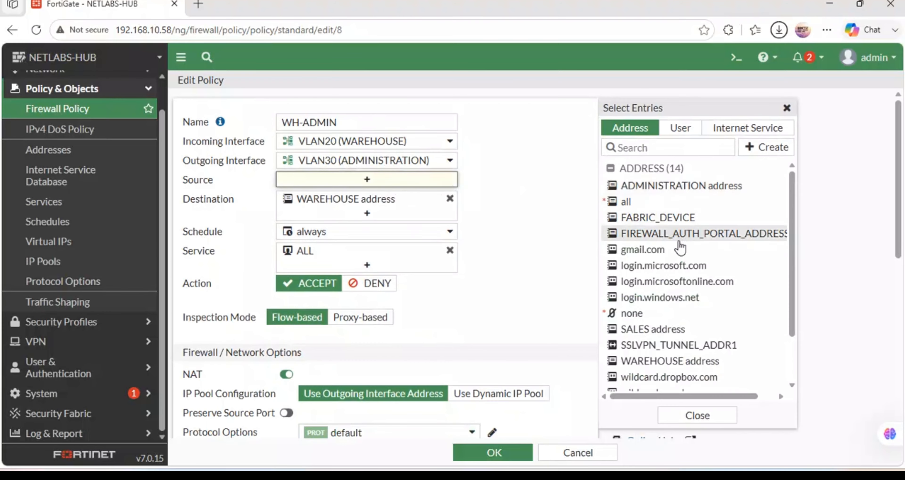
left_click(667, 362)
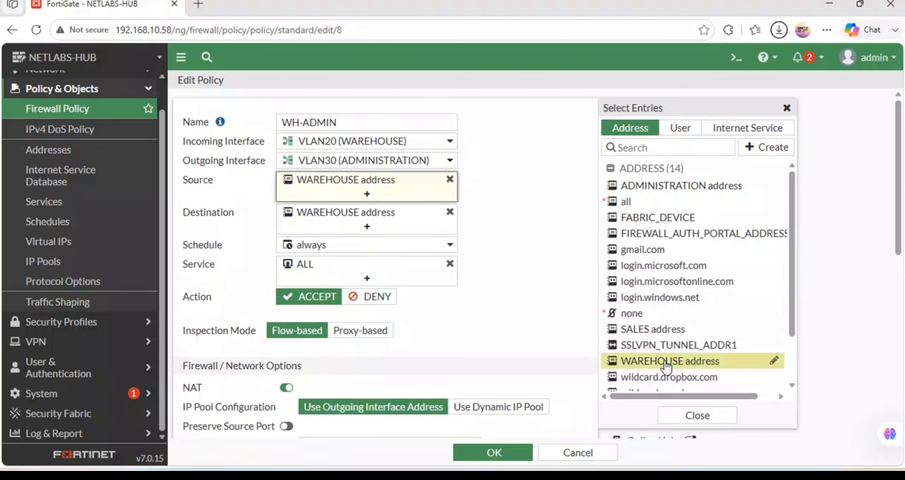
left_click(450, 211)
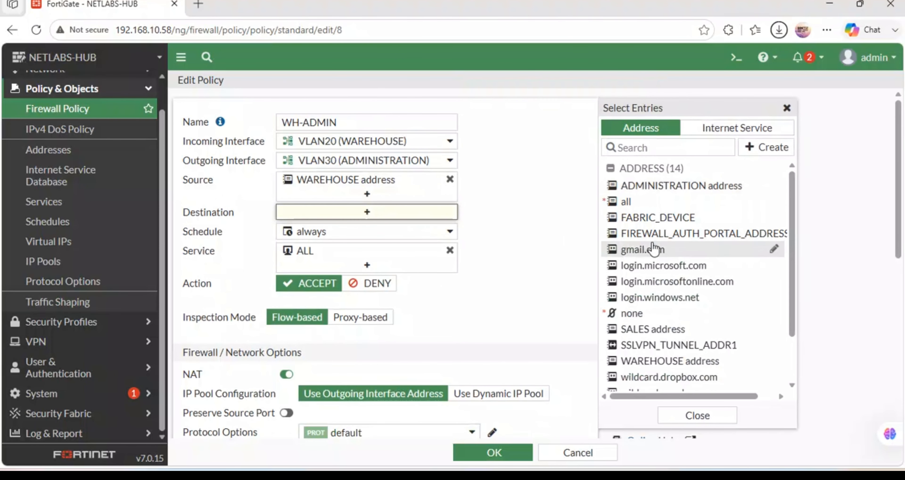
left_click(655, 186)
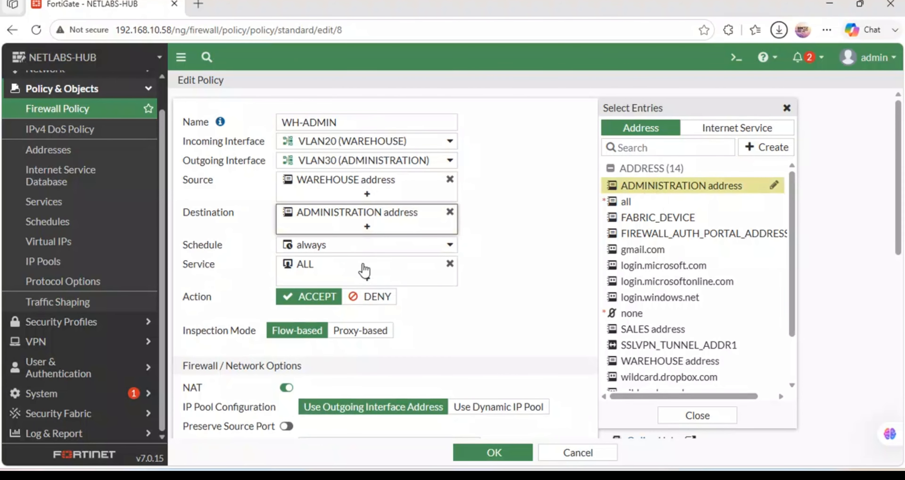
Enable the WH-ADMIN policy and save it.
scroll(453, 288, "down", 1)
scroll(453, 287, "down", 1)
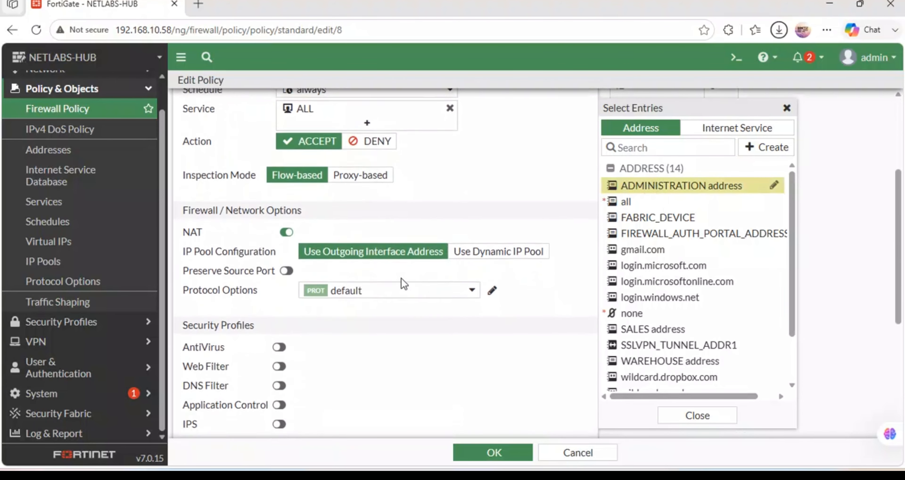
scroll(404, 303, "down", 3)
scroll(404, 306, "down", 2)
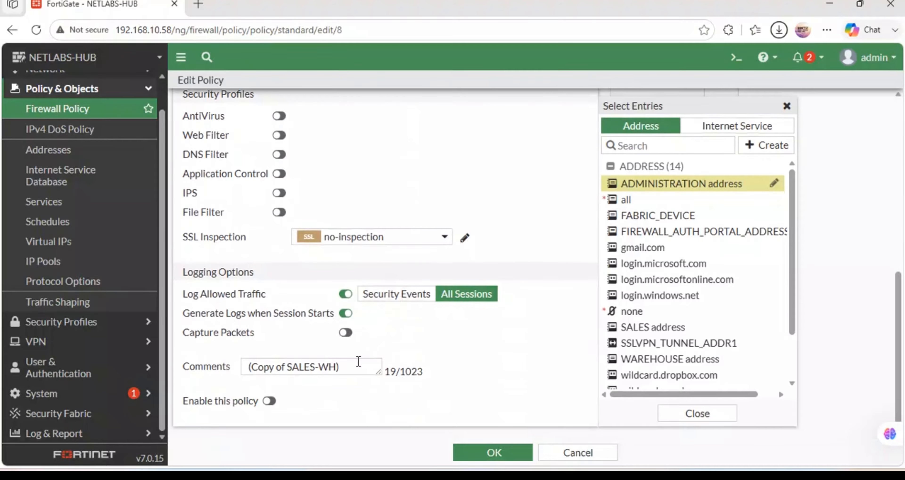
left_click(270, 401)
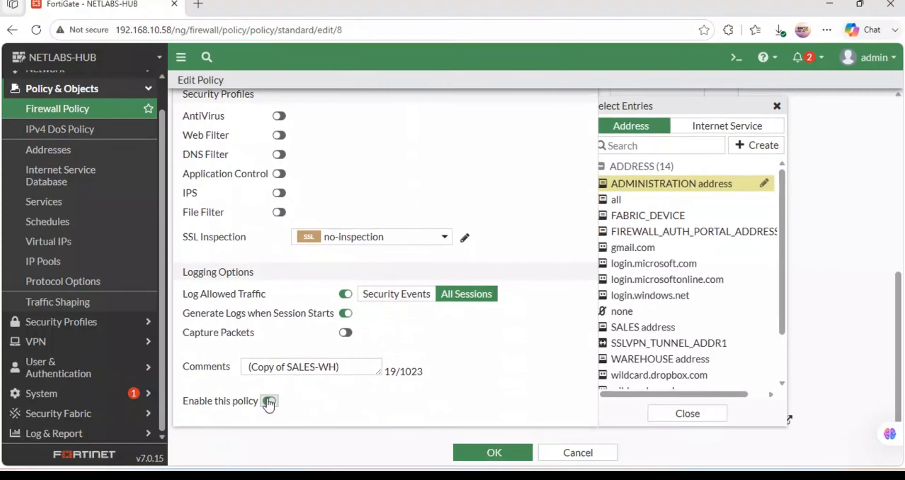
left_click(478, 454)
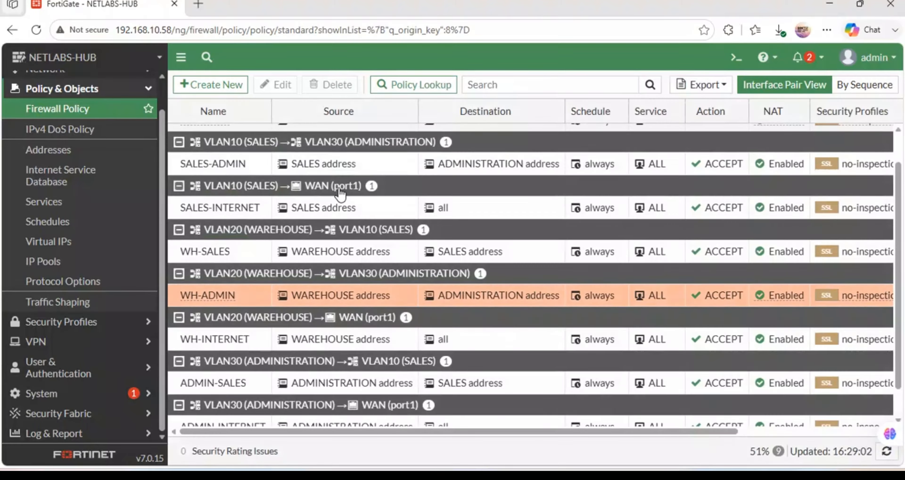
Copy the WH-ADMIN policy, paste it directly below the original, and name the copy ADMIN-WH.
right_click(298, 295)
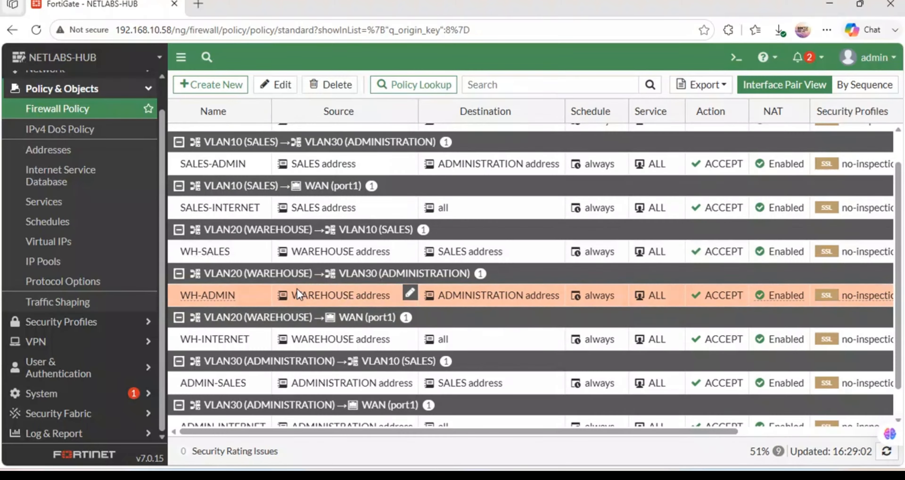
left_click(328, 340)
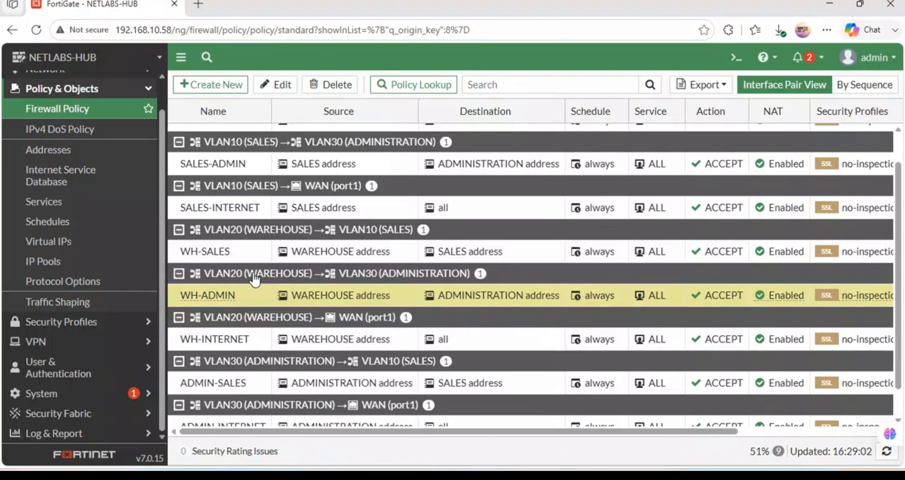
right_click(230, 294)
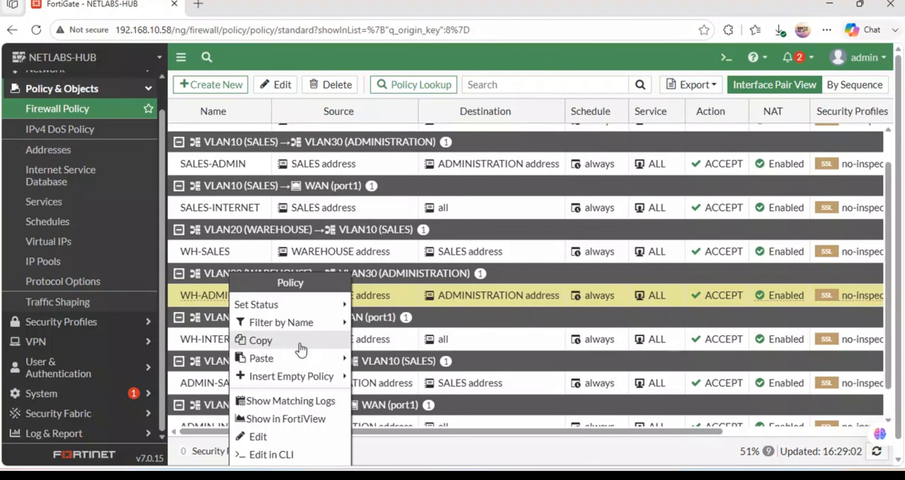
mouse_move(293, 357)
left_click(385, 377)
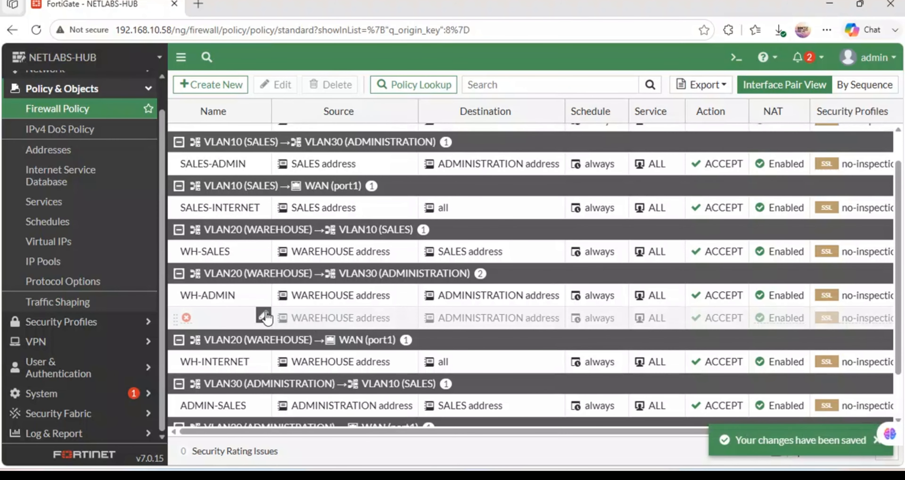
double_click(327, 318)
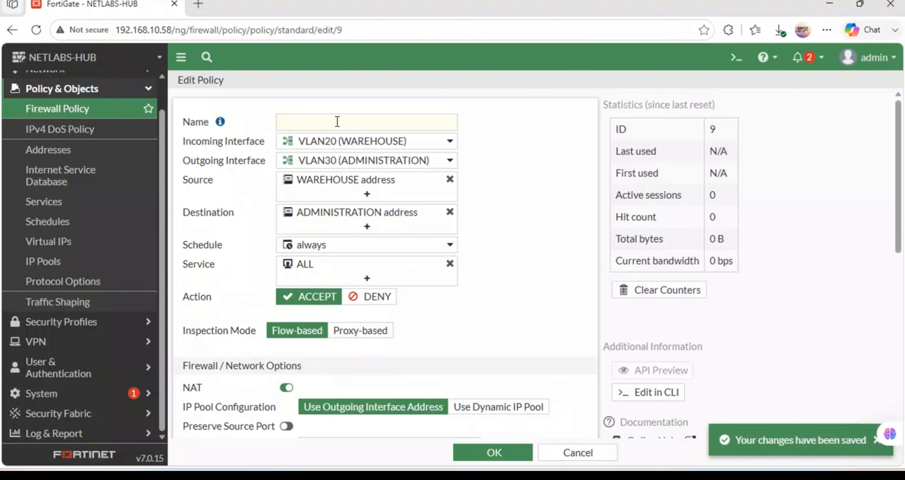
left_click(310, 127)
type("ADM")
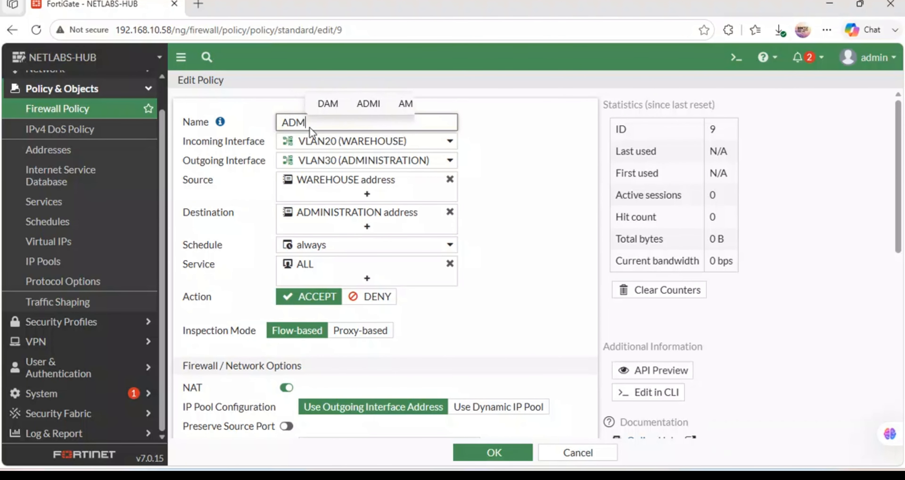
type("IN-WH")
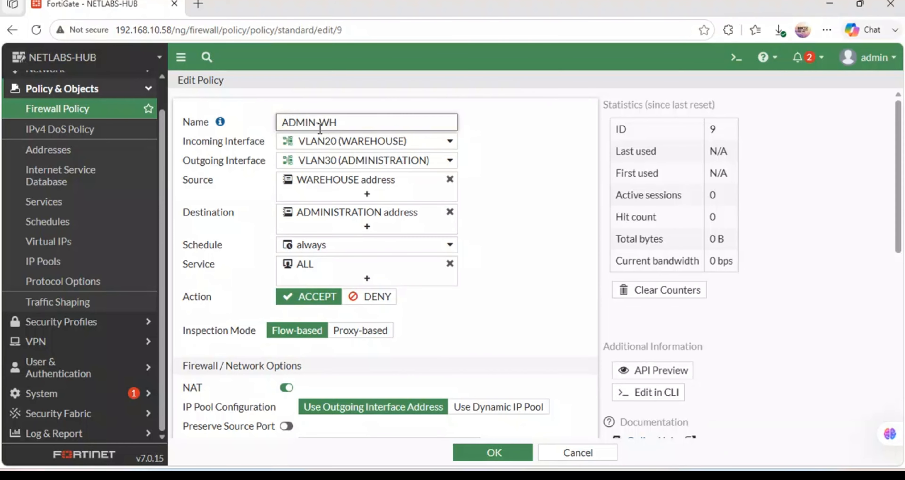
Set the ADMIN-WH policy's incoming interface to VLAN30 (ADMINISTRATION) and its outgoing interface to VLAN20 (WAREHOUSE).
left_click(374, 141)
left_click(376, 181)
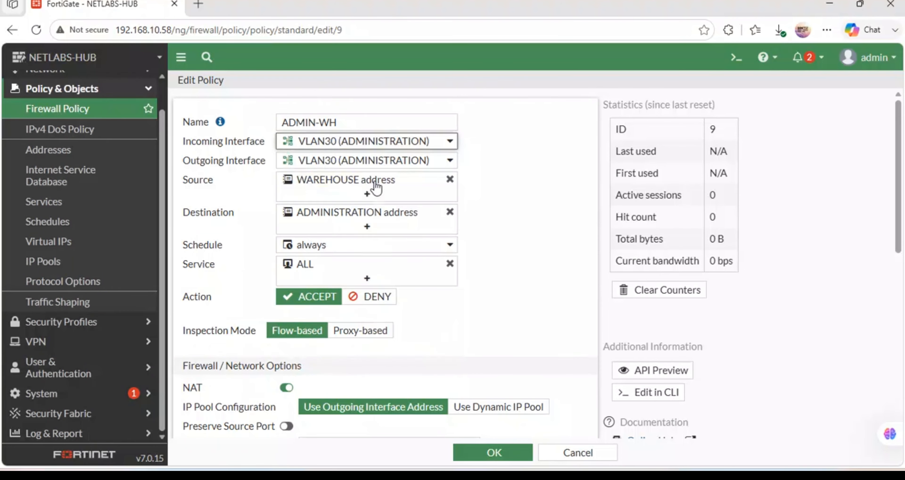
left_click(364, 161)
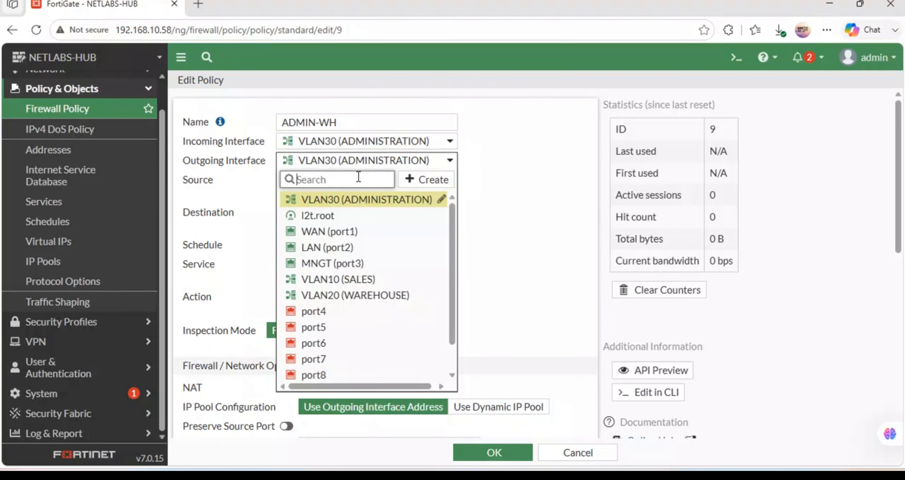
left_click(367, 303)
left_click(450, 212)
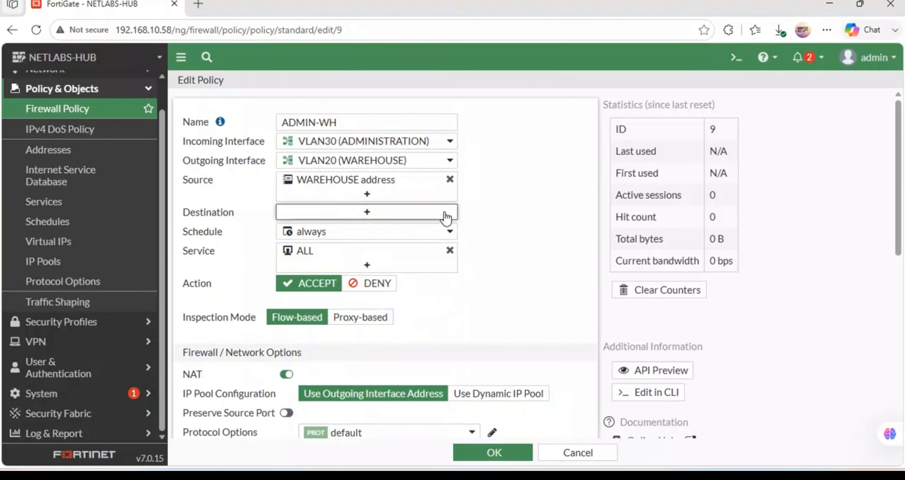
left_click(406, 215)
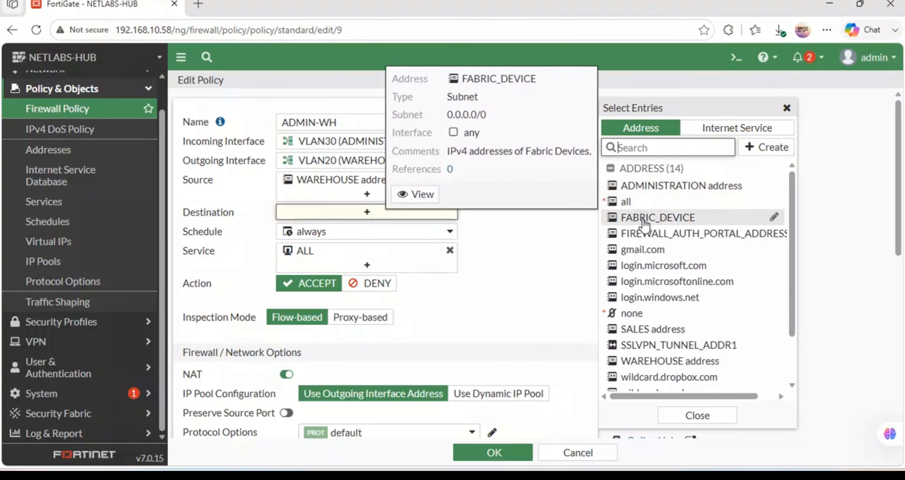
left_click(667, 186)
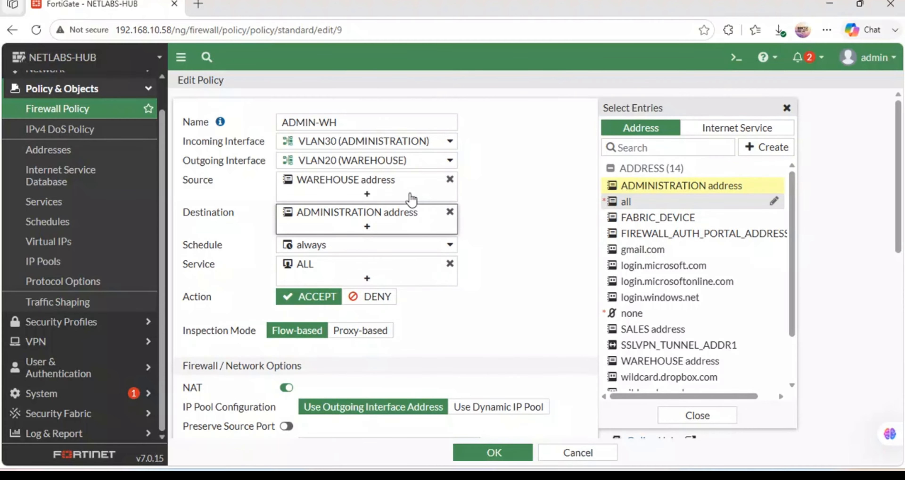
Replace the ADMIN-WH policy's source with ADMINISTRATION address and its destination with WAREHOUSE address.
mouse_move(350, 186)
left_click(450, 179)
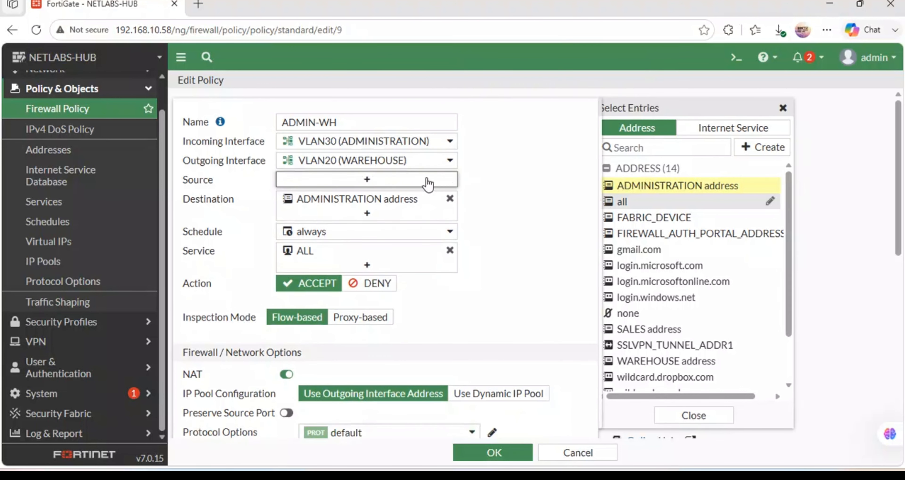
left_click(629, 189)
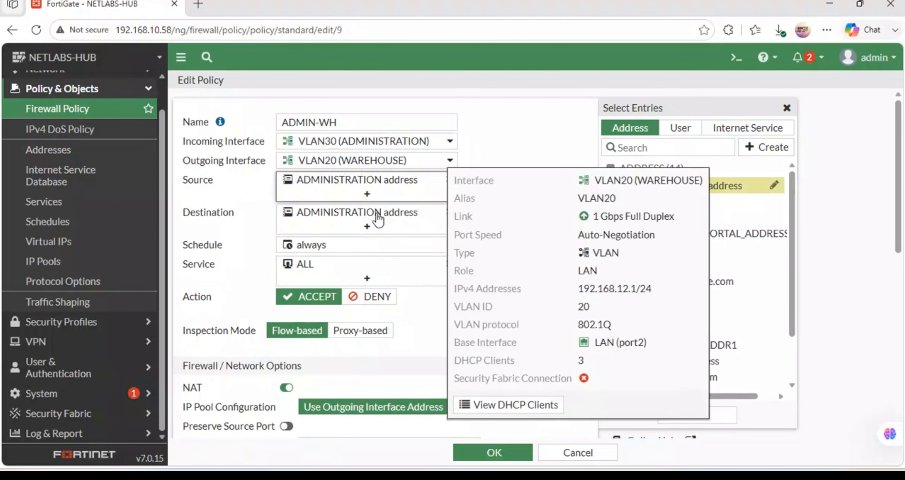
mouse_move(373, 208)
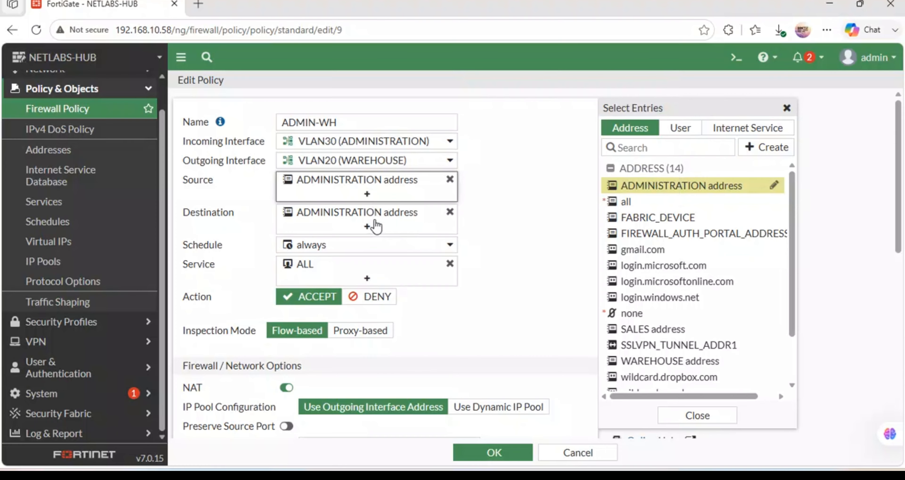
left_click(449, 212)
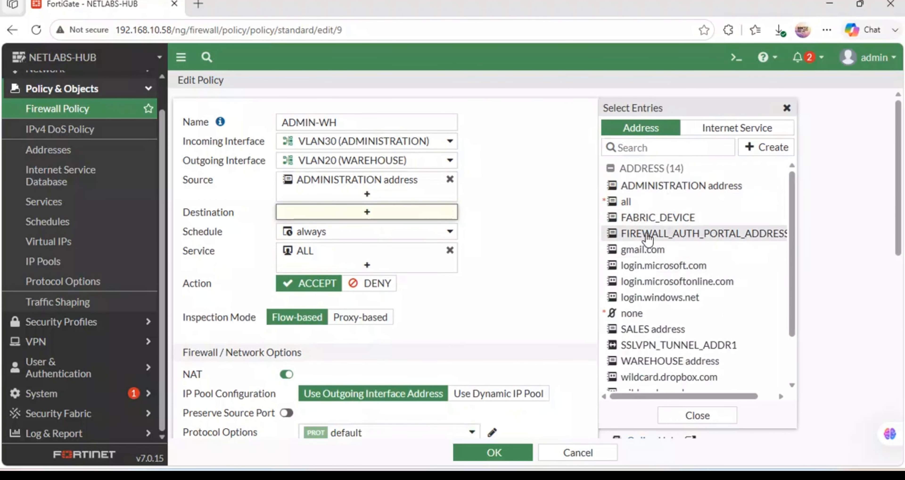
left_click(668, 362)
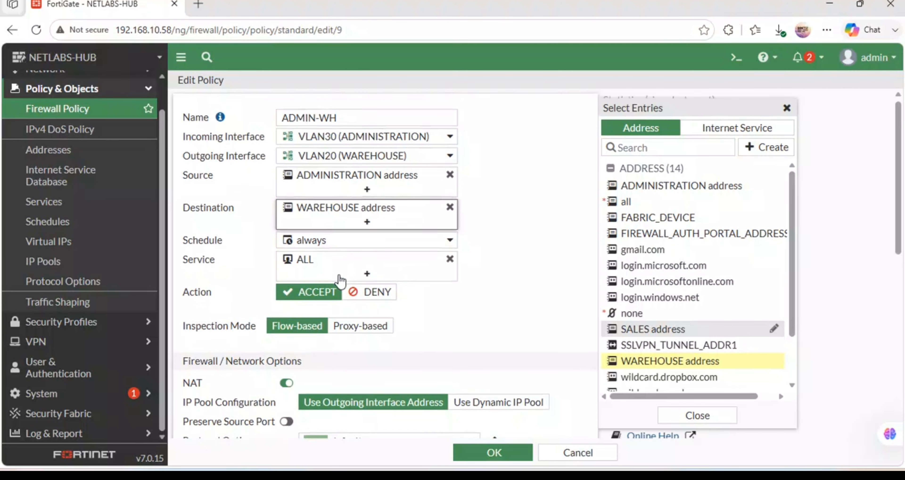
Enable the ADMIN-WH policy and save it.
scroll(341, 281, "down", 5)
scroll(340, 280, "down", 4)
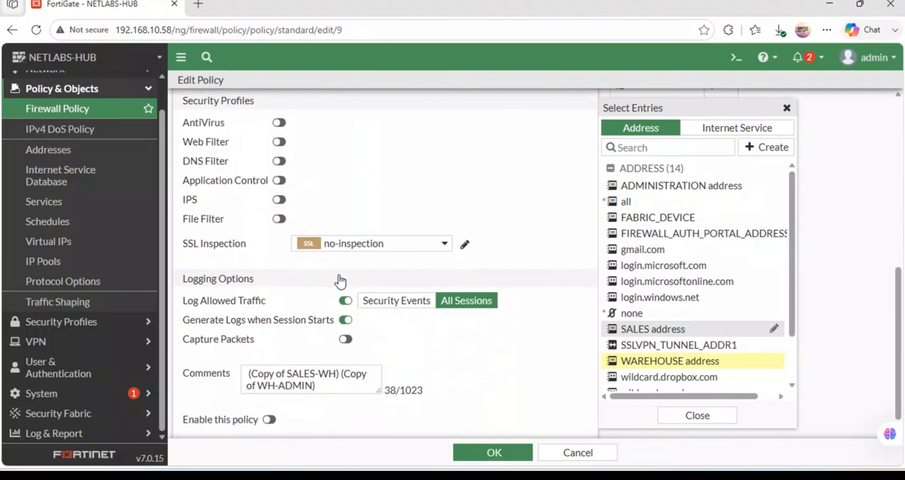
scroll(286, 162, "up", 5)
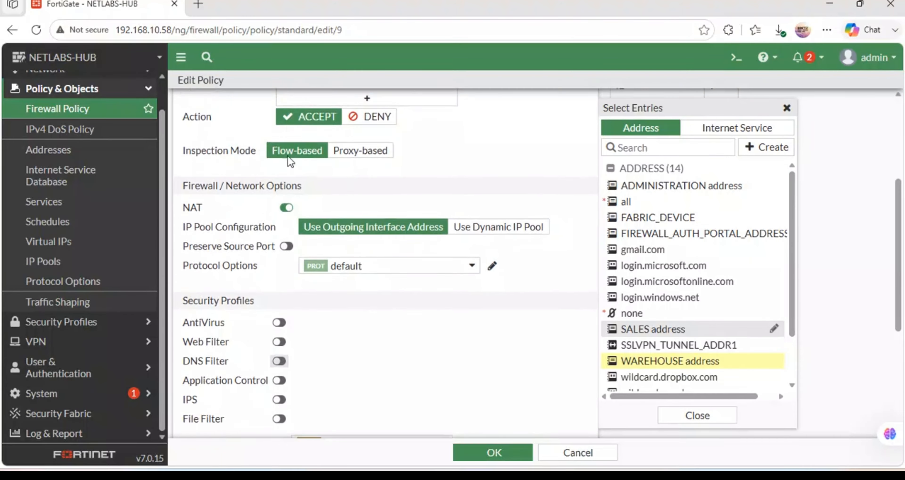
scroll(286, 161, "down", 5)
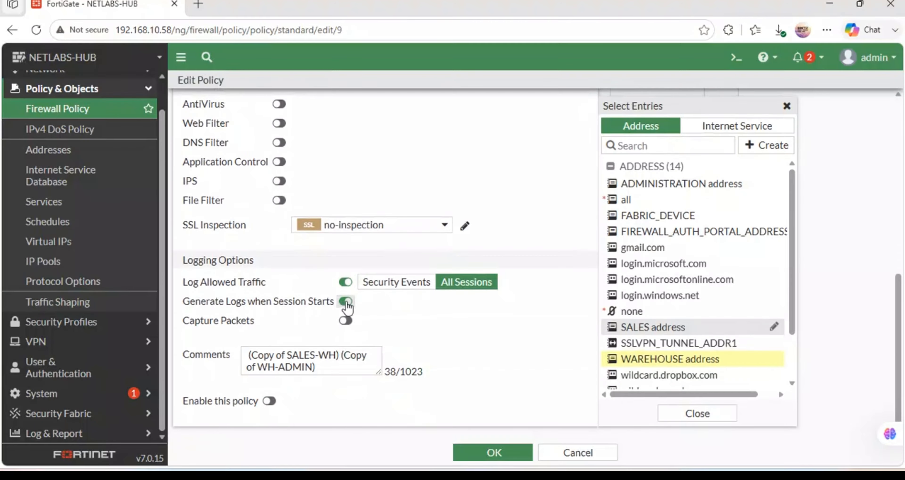
left_click(270, 401)
left_click(491, 453)
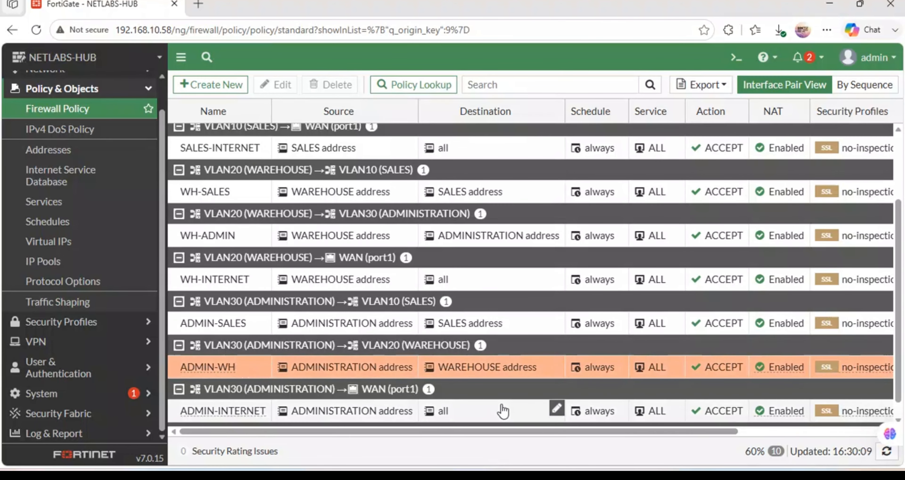
Switch to the GNS3 topology, open the CEO node's console and start a ping command with the prefix 192.168.11.
mouse_move(475, 476)
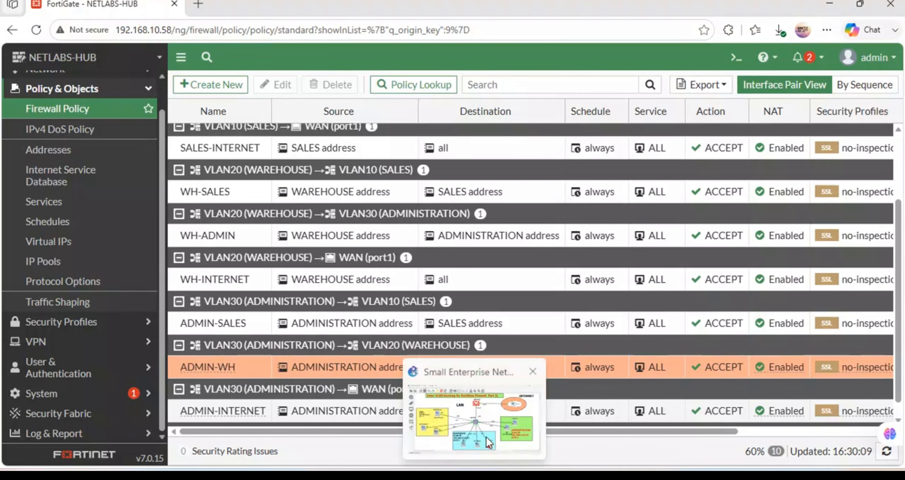
left_click(487, 438)
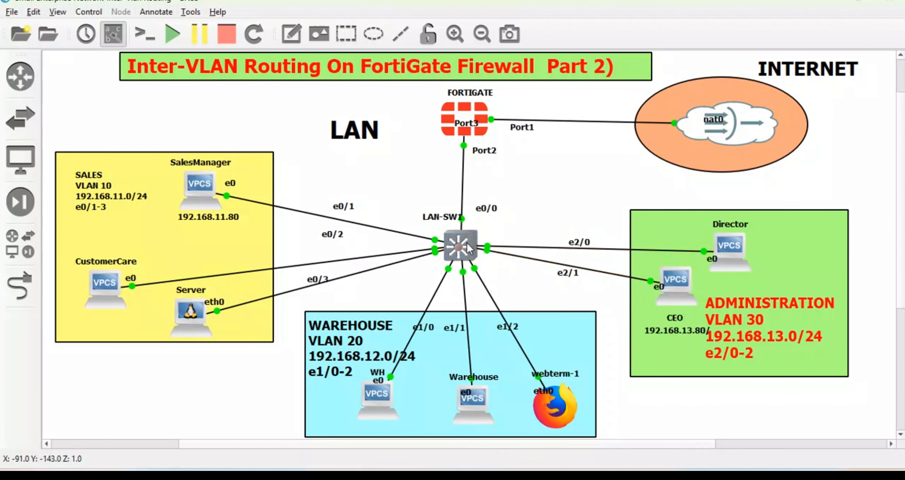
mouse_move(471, 248)
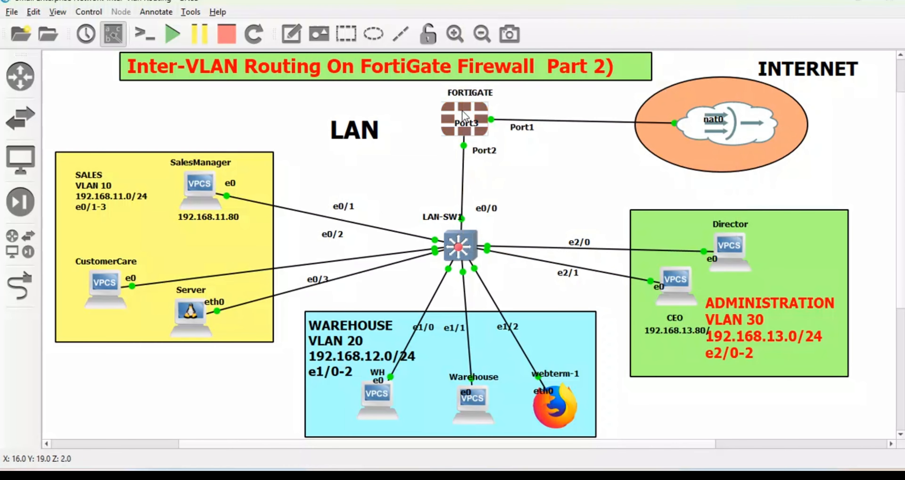
mouse_move(462, 109)
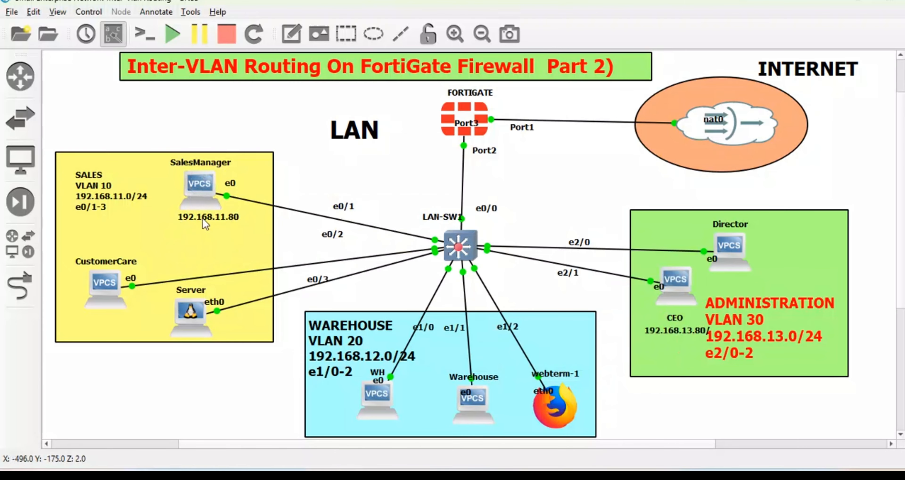
double_click(684, 290)
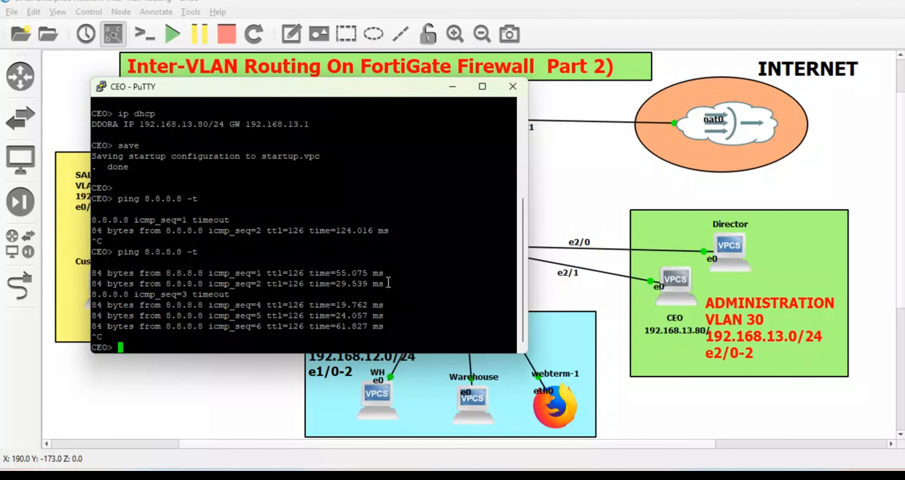
key("Up")
key("BackSpace")
key("BackSpace")
key("BackSpace")
key("BackSpace")
key("BackSpace")
key("BackSpace")
key("BackSpace")
key("BackSpace")
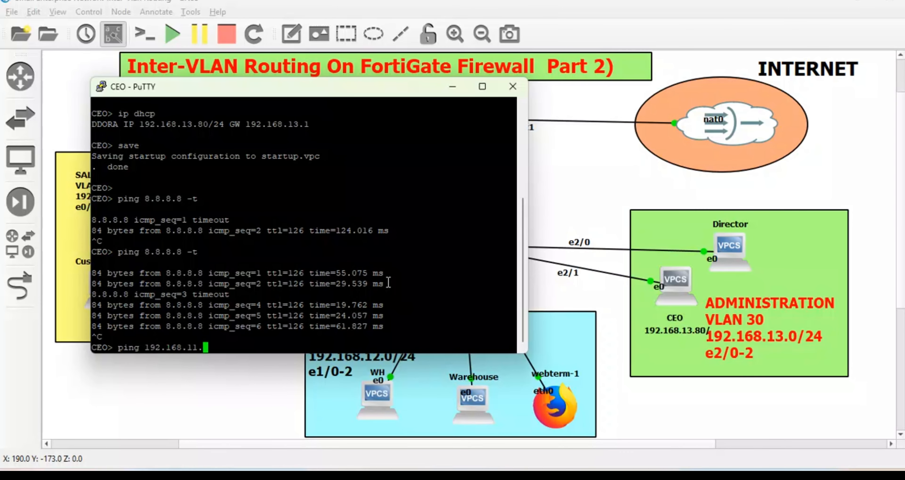
Set the CEO console's font size to 14 and maximize its window.
right_click(414, 84)
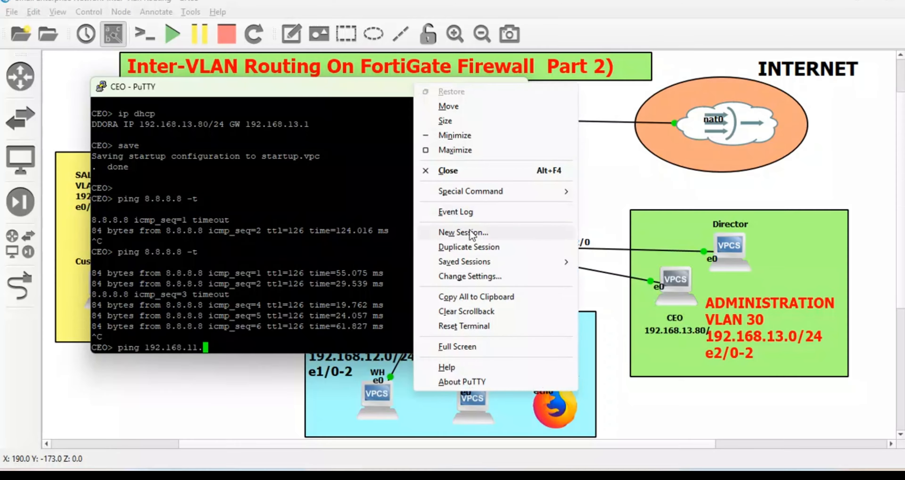
left_click(473, 276)
left_click(356, 214)
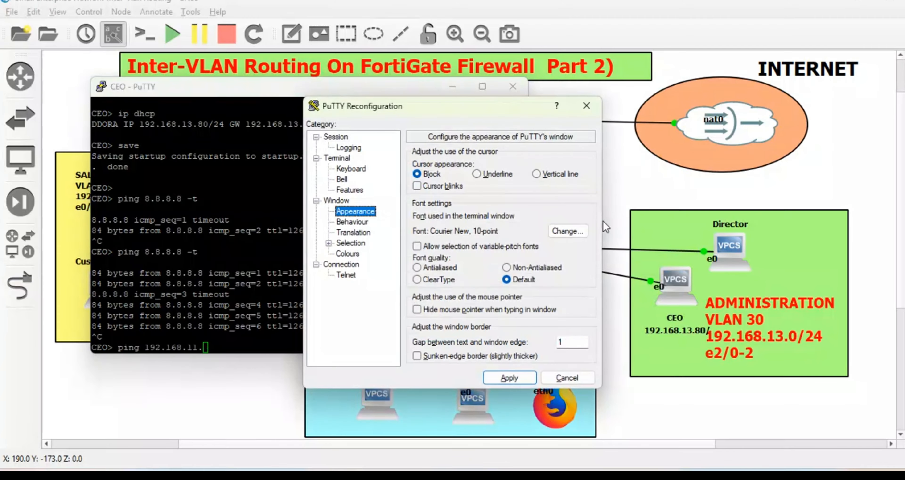
left_click(567, 230)
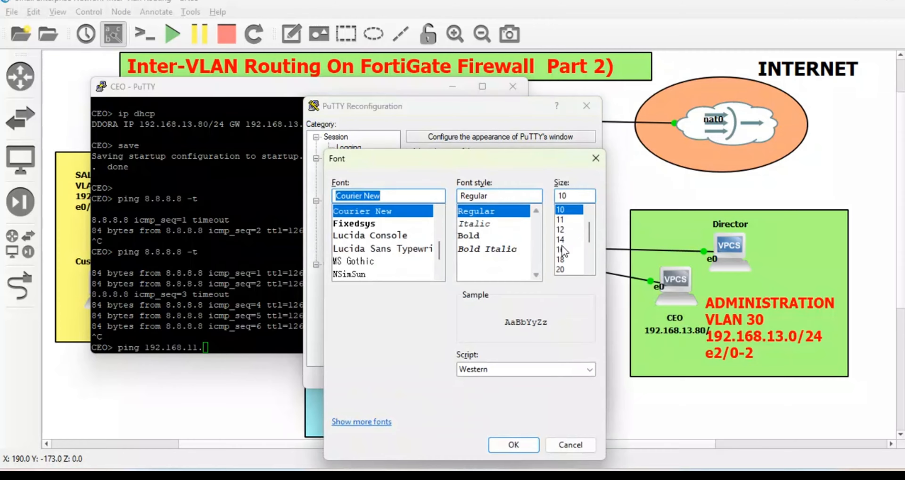
left_click(561, 240)
left_click(520, 442)
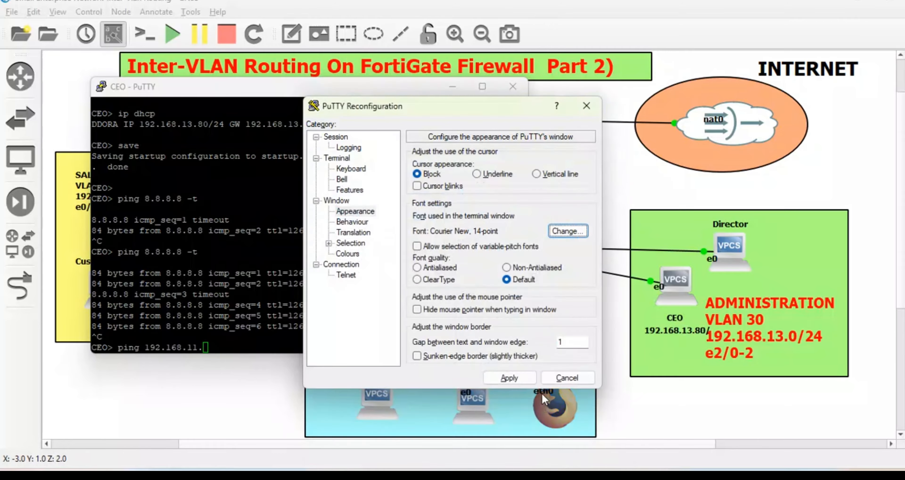
left_click(517, 377)
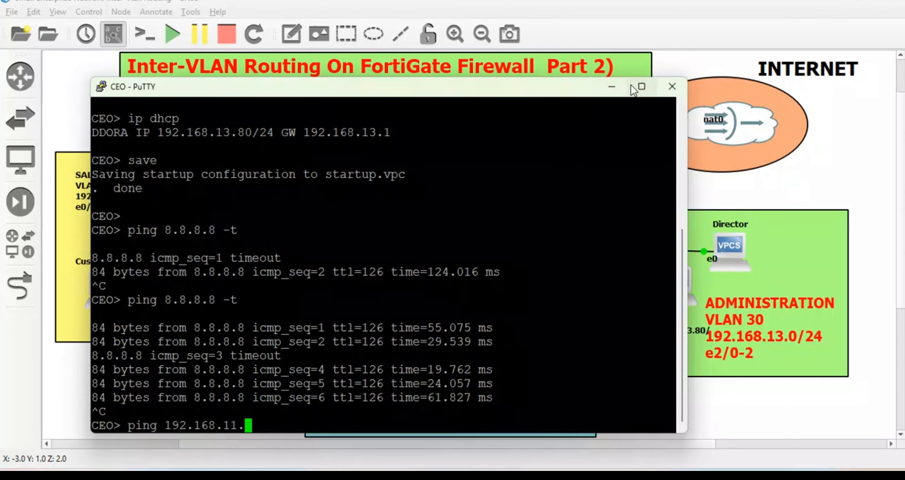
left_click(642, 86)
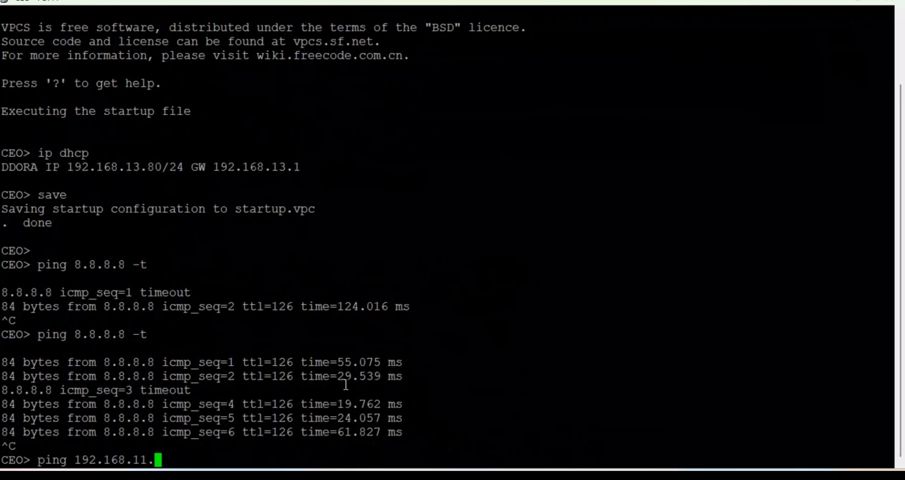
Complete the command and run a continuous ping from the CEO node to 192.168.11.80 with the -t option.
type("80 -t")
key("Return")
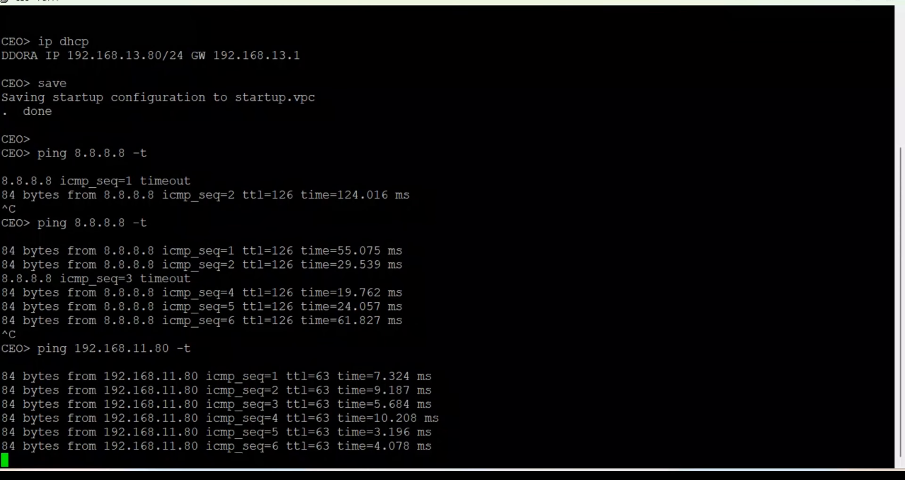
Switch to the FortiGate web page, reload it, open the forward traffic log and select the newest ping entry from 192.168.13.80 to 192.168.11.80.
mouse_move(559, 476)
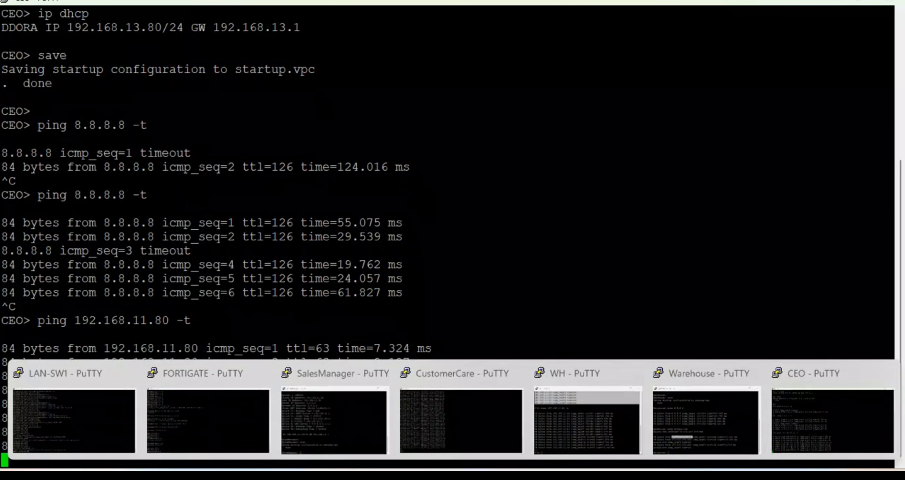
left_click(428, 435)
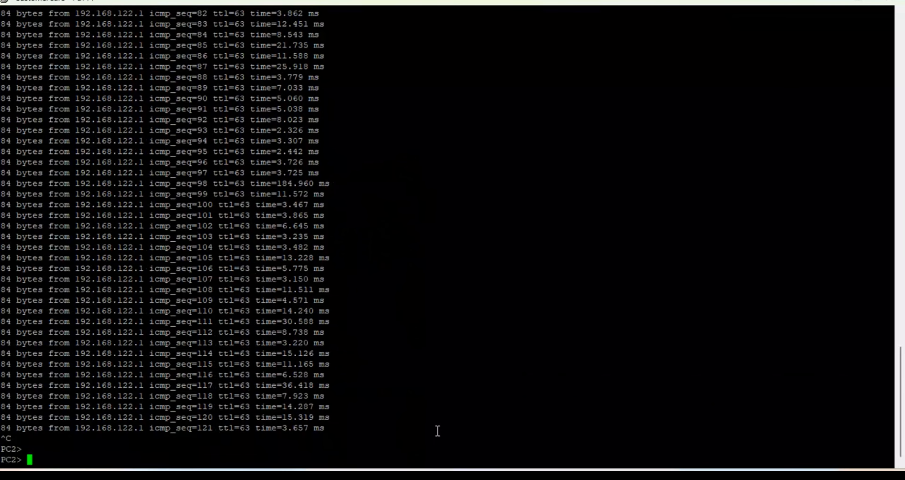
mouse_move(559, 476)
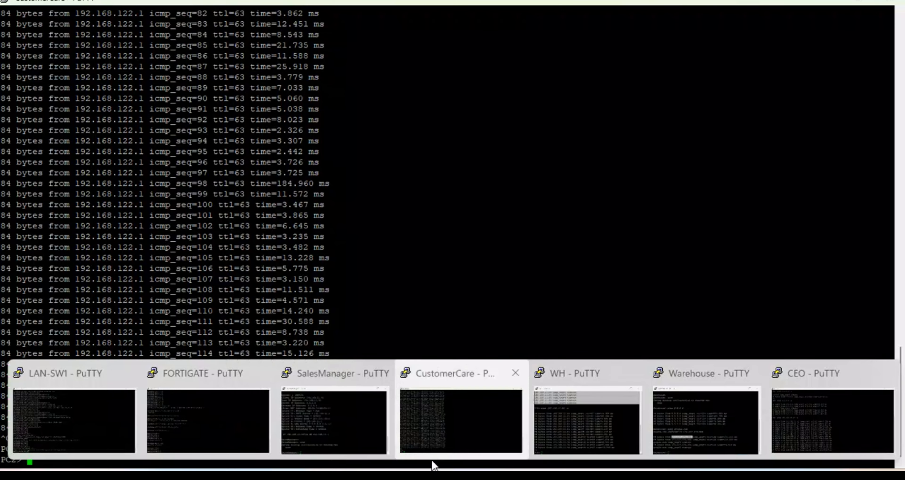
mouse_move(435, 468)
left_click(436, 444)
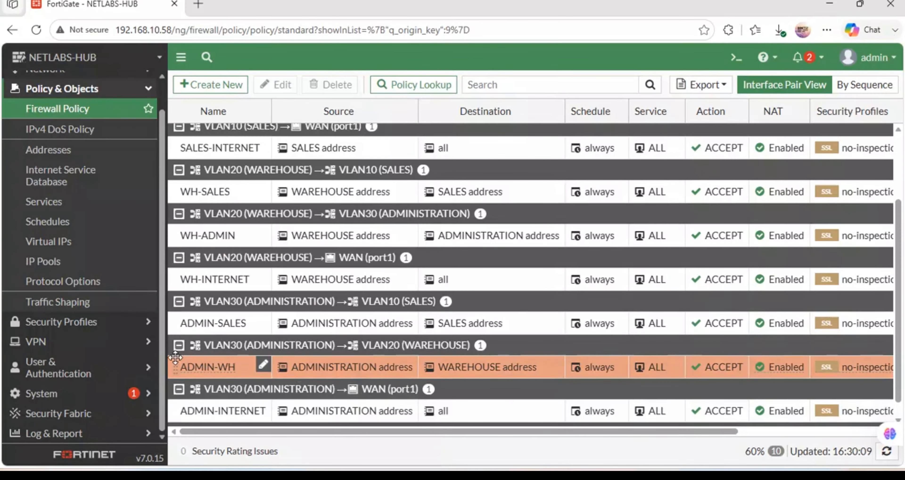
scroll(97, 333, "up", 1)
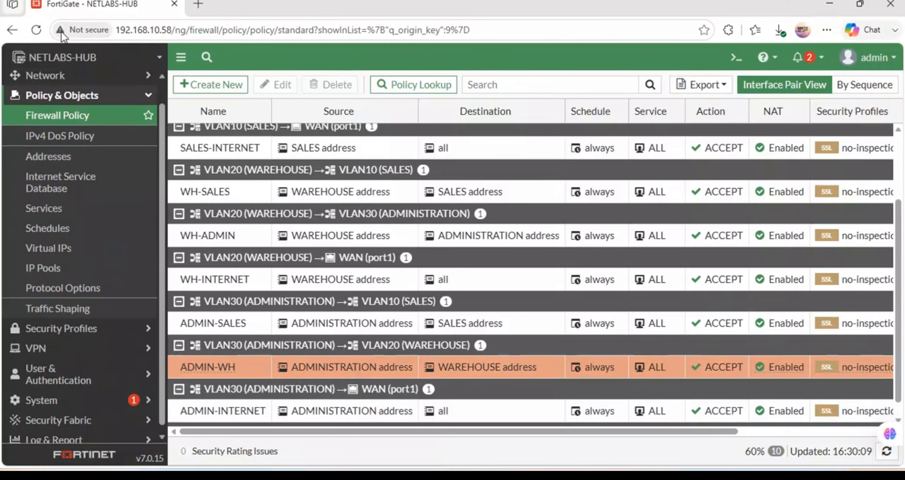
left_click(37, 30)
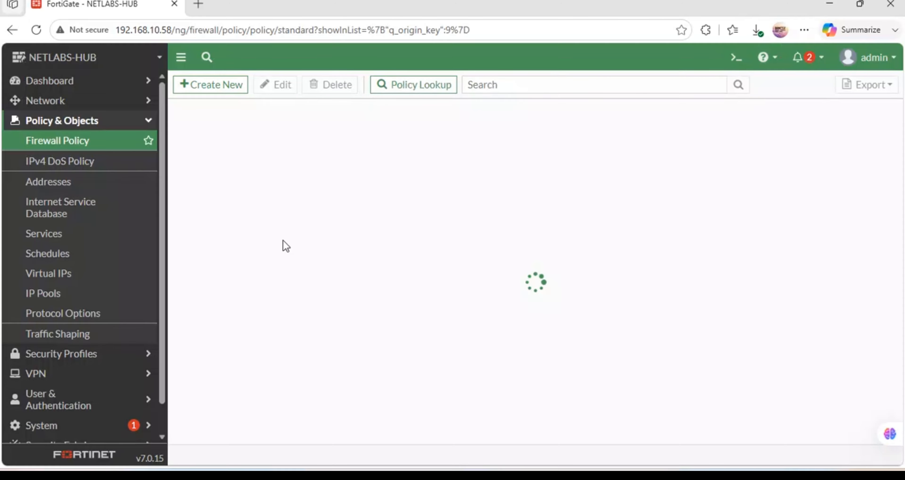
scroll(49, 312, "down", 1)
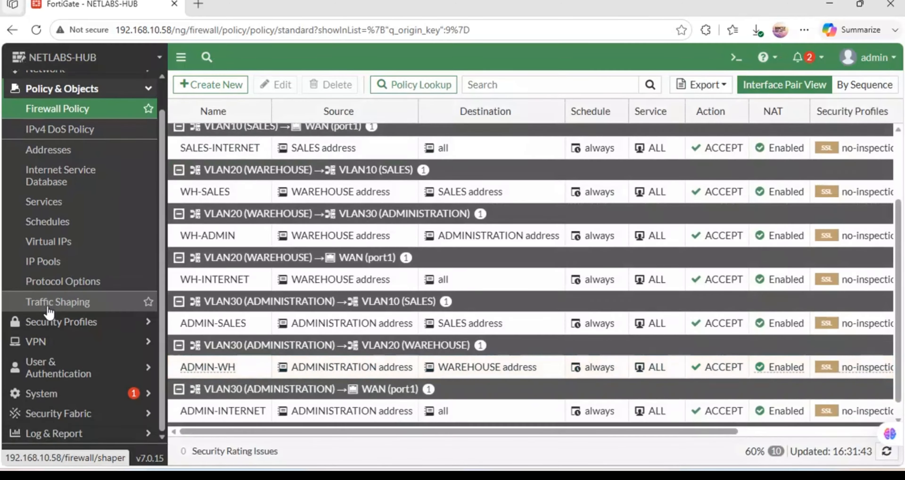
left_click(95, 433)
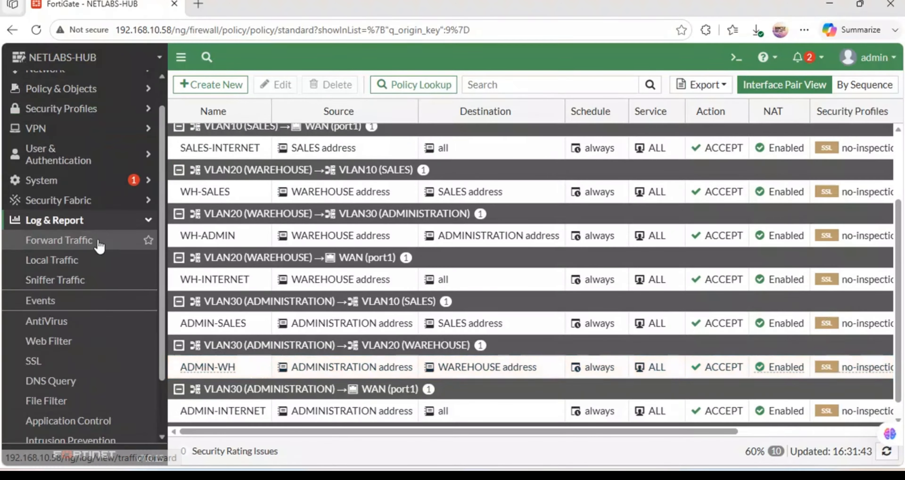
left_click(71, 240)
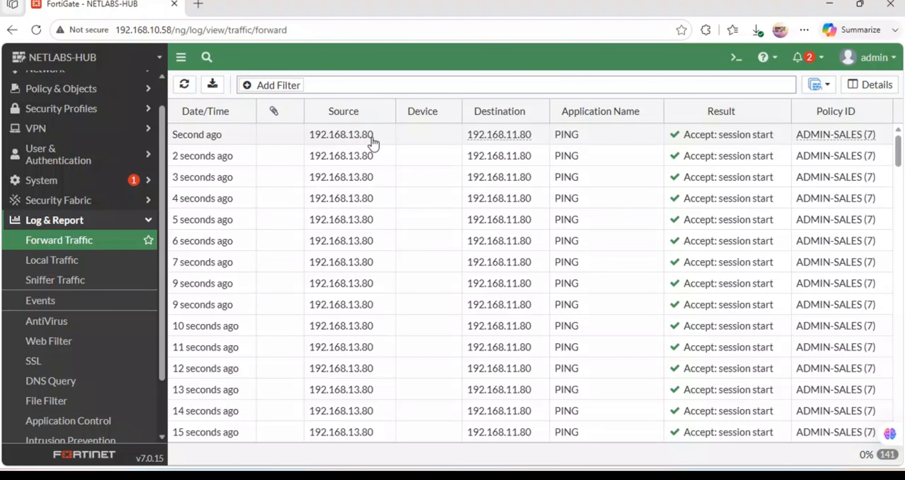
left_click(362, 140)
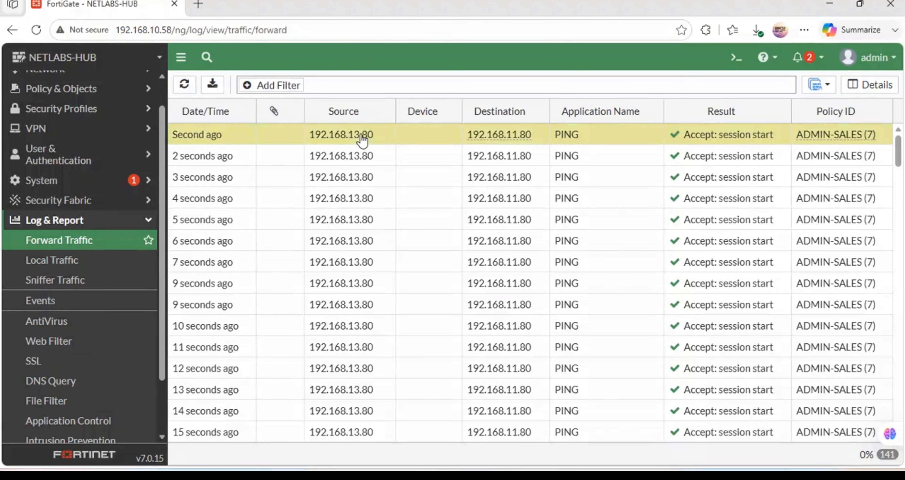
Switch to the GNS3 topology and move the 192.168.13.80/ label slightly up, closer to the CEO node.
mouse_move(475, 475)
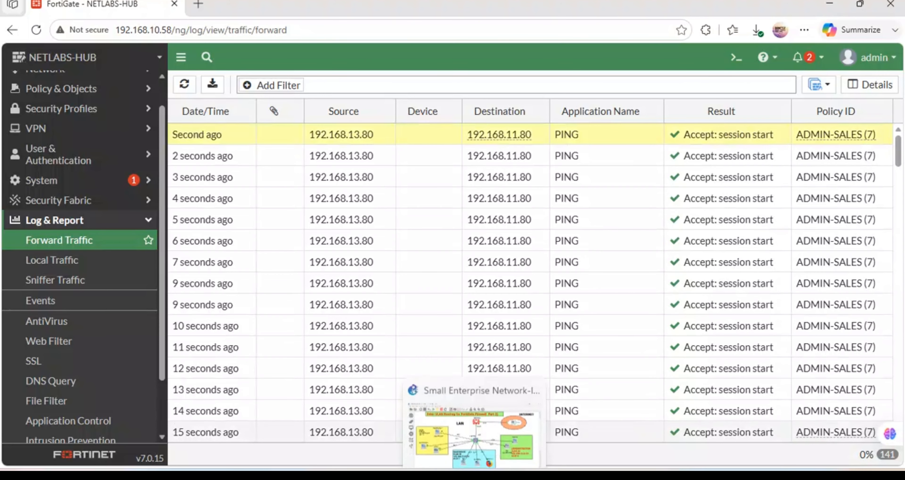
left_click(473, 432)
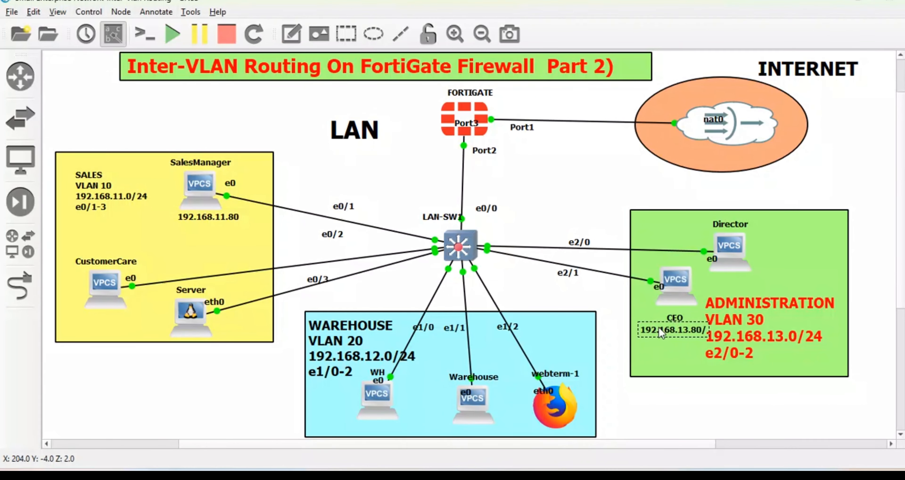
left_click_drag(658, 328, 661, 327)
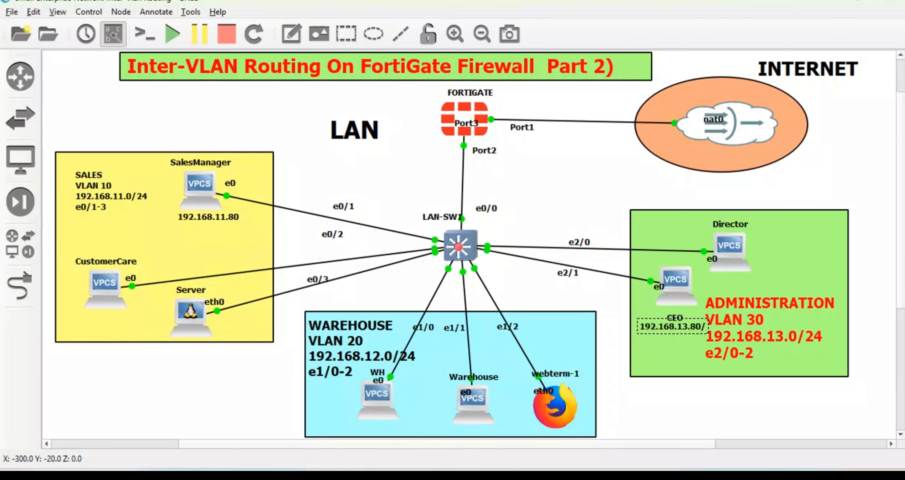
Switch to the FortiGate web page, inspect the ADMIN-SALES policy details of the newest ping entry and show that policy in the policy list.
left_click(450, 420)
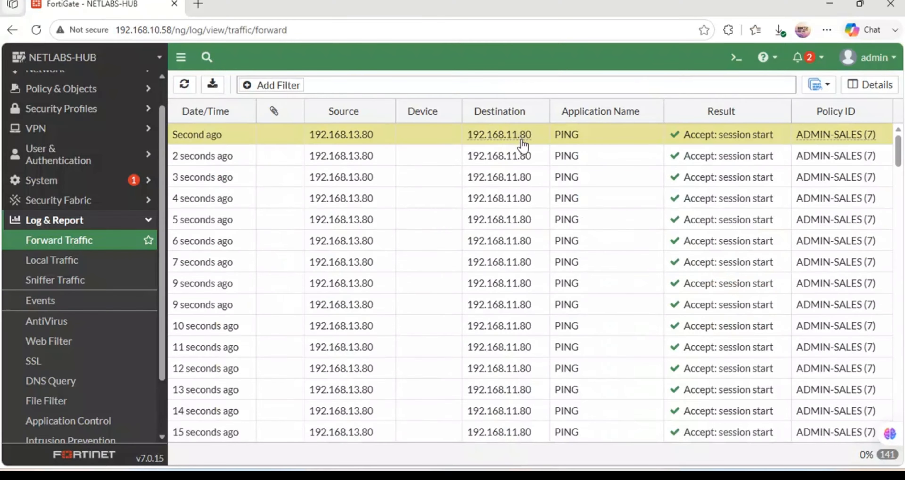
mouse_move(524, 140)
mouse_move(809, 139)
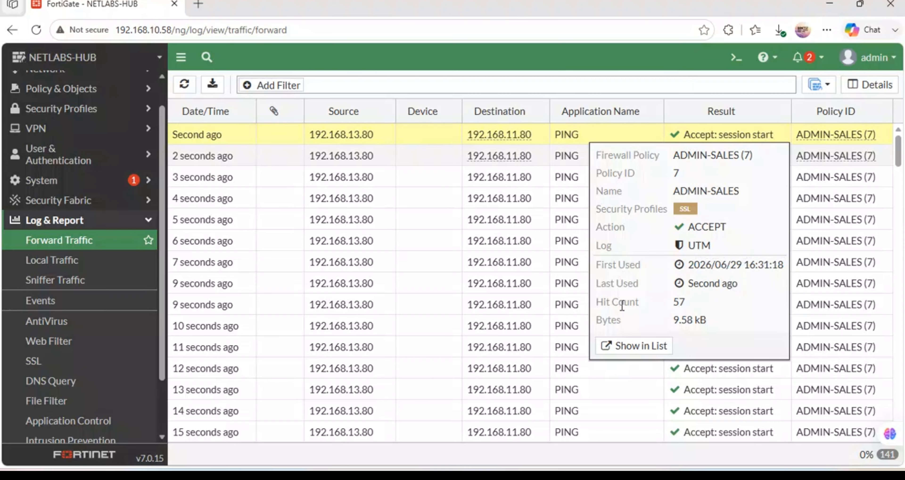
left_click_drag(709, 318, 675, 316)
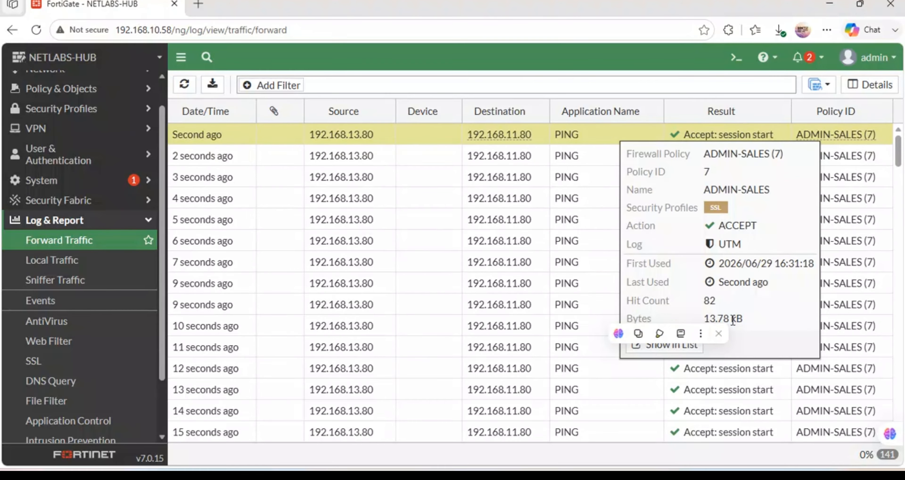
left_click(694, 347)
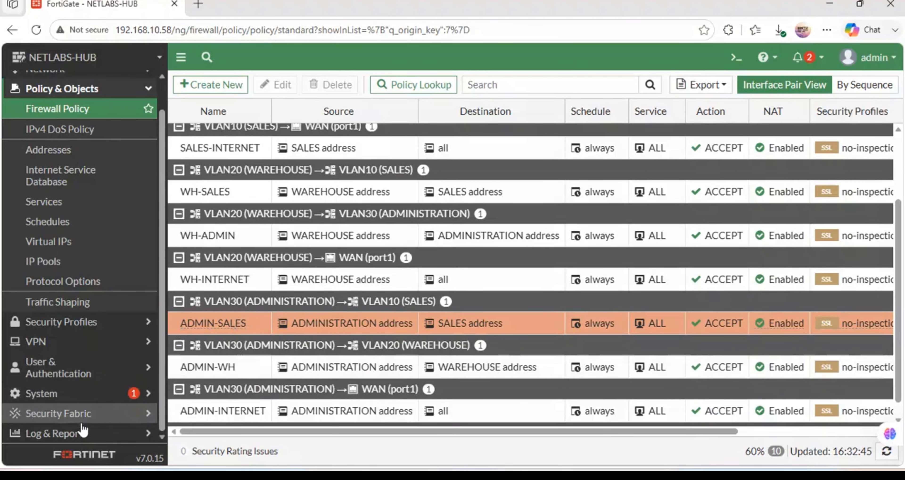
Return to the forward traffic log, open the CLI console and try to delete all local logs with execute log delete-all.
left_click(72, 433)
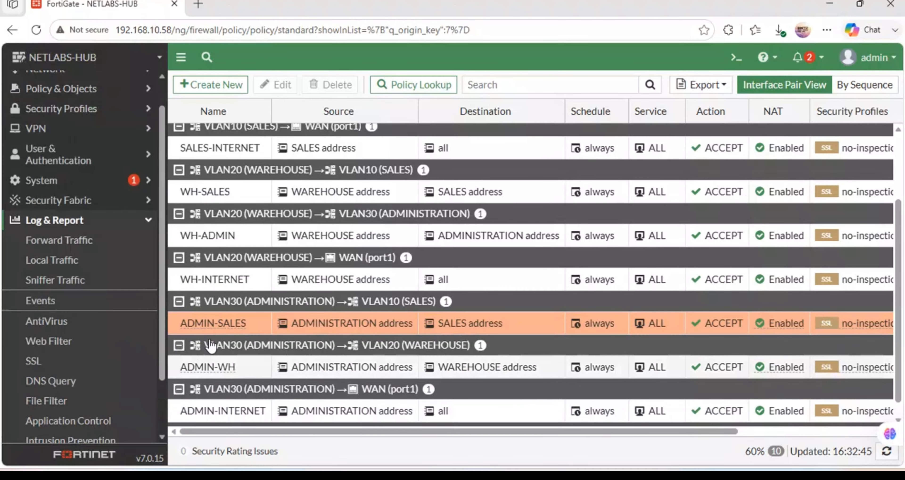
left_click(81, 239)
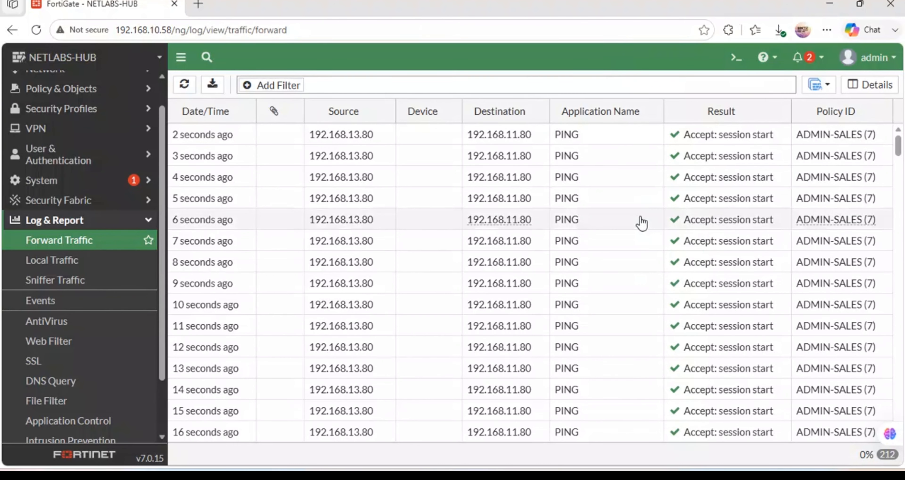
left_click(736, 58)
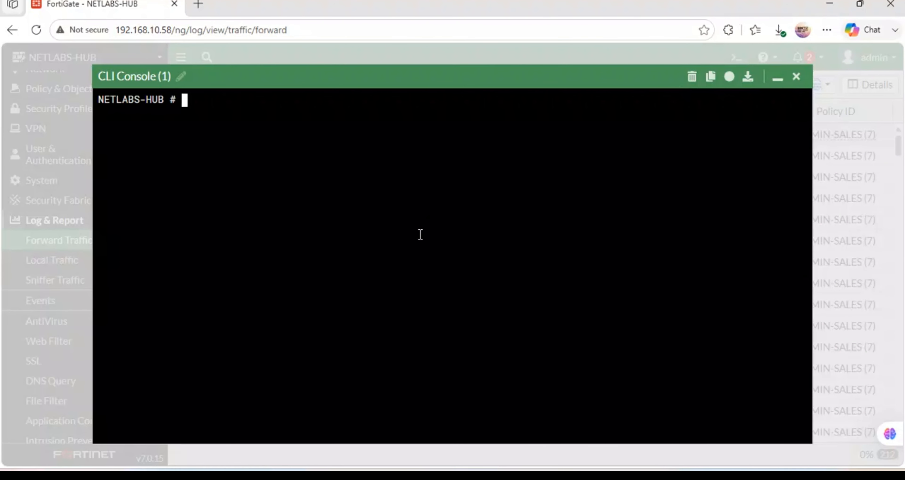
type("executed log  del")
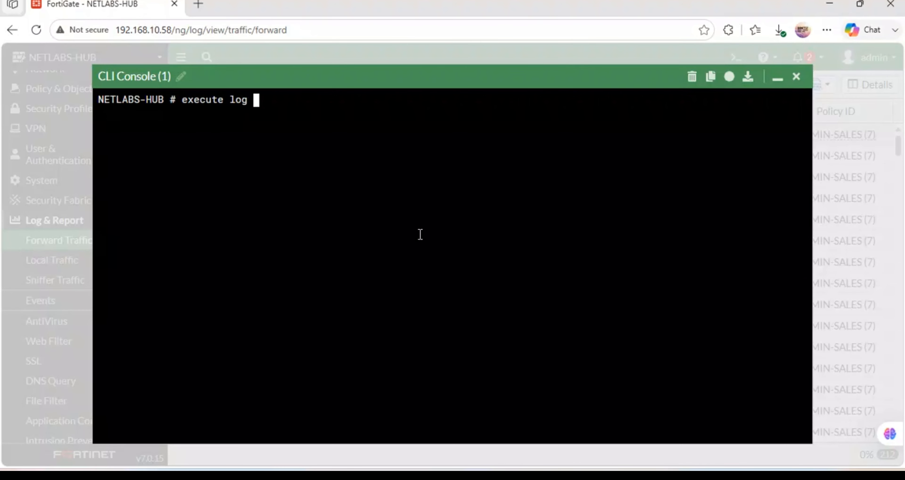
key("Tab")
key("Tab")
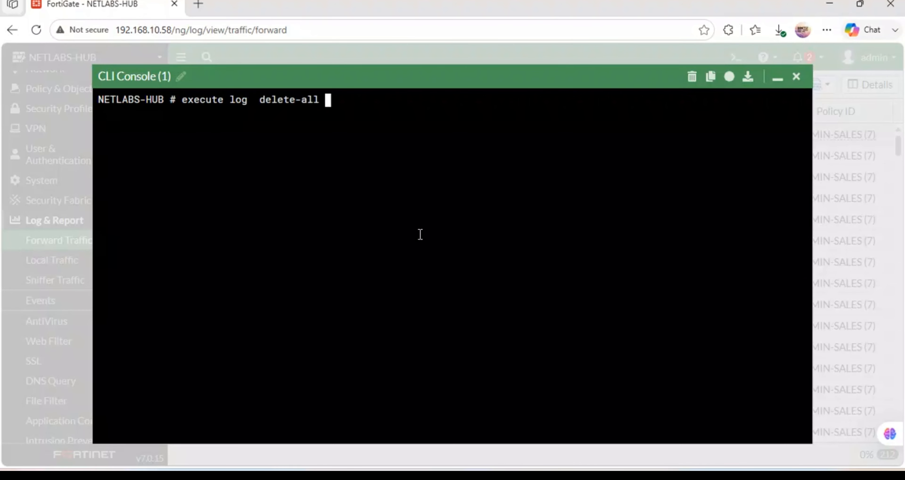
key("Return")
key("y")
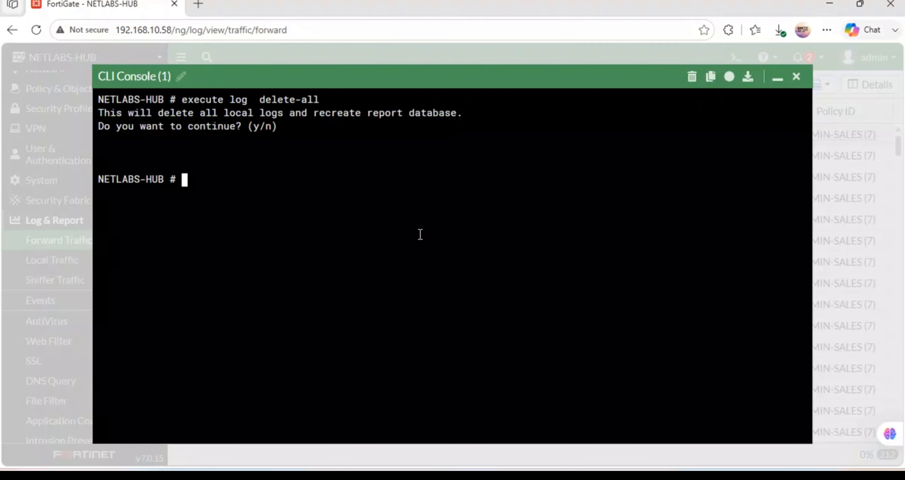
Run execute log delete-all again and confirm the deletion of all local logs with y.
key("Up")
key("Return")
key("y")
key("Return")
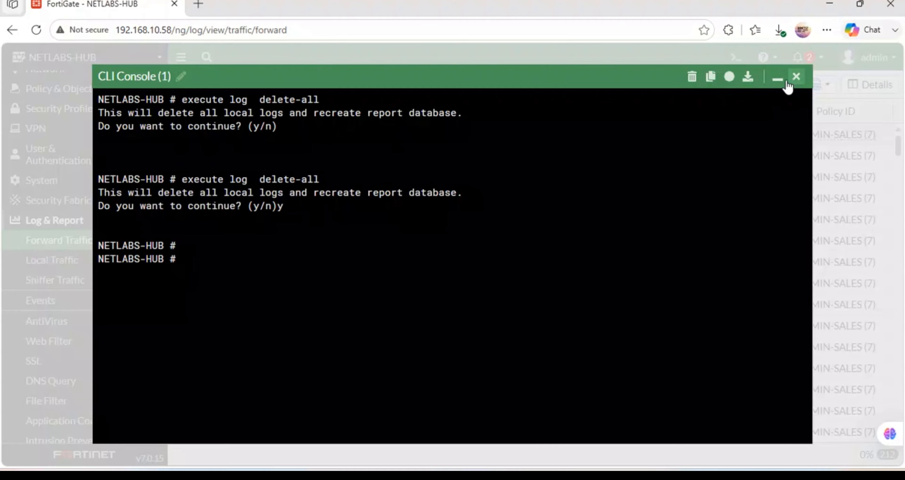
Minimize the CLI console and refresh the forward traffic log twice to check for new entries.
left_click(778, 78)
left_click(184, 85)
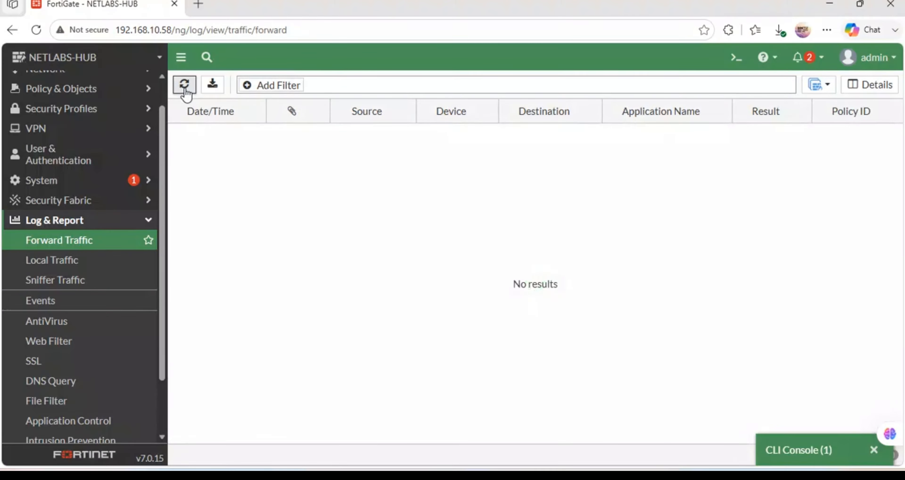
left_click(185, 86)
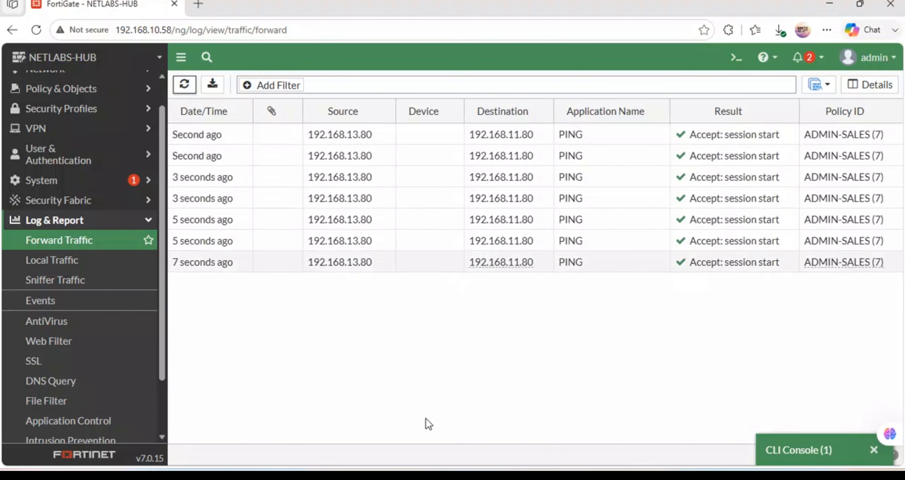
Switch to the CEO console to check the continuous ping to 192.168.11.80, and return to the GNS3 topology.
mouse_move(492, 475)
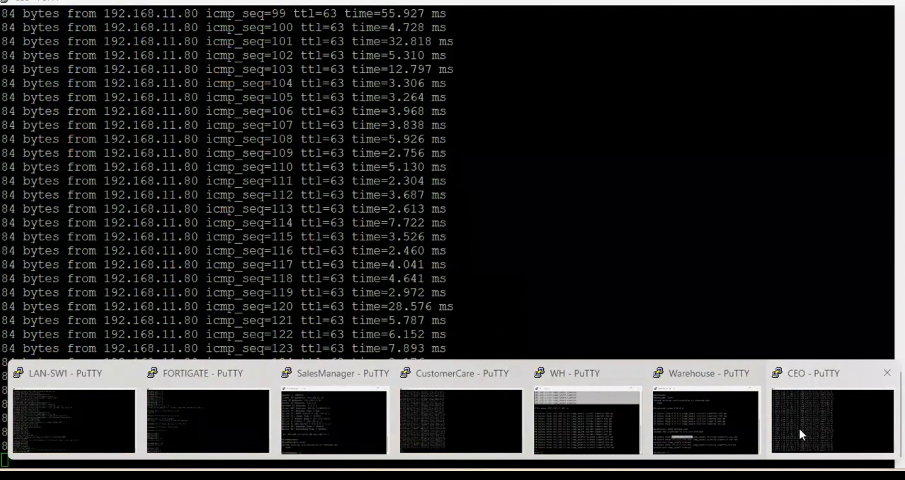
left_click(799, 427)
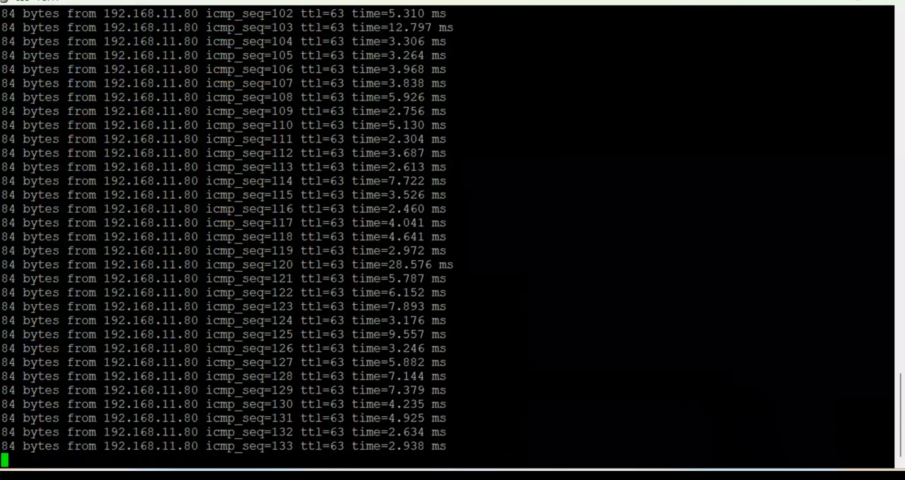
mouse_move(475, 476)
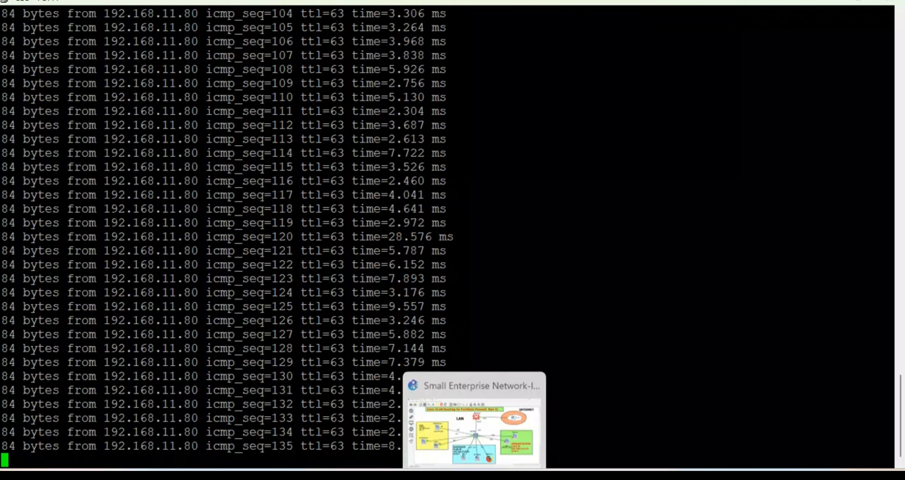
left_click(475, 425)
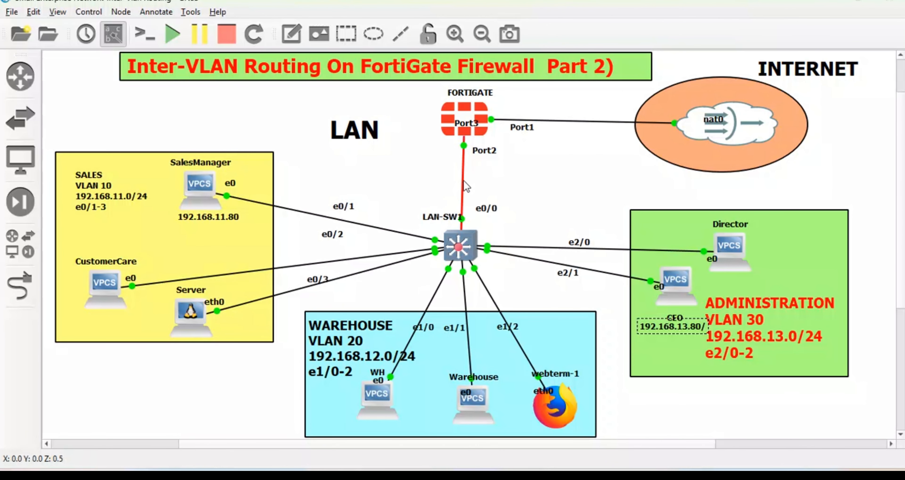